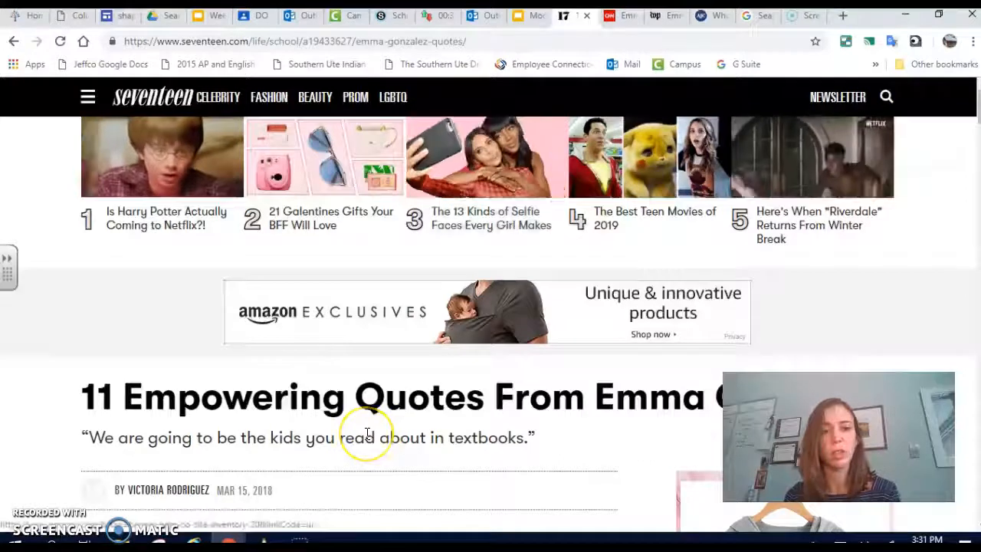
Review the headline, byline and opening of the Seventeen article of Emma González quotes.
{"action": "scroll", "coordinate": [368, 434], "scroll_direction": "down", "scroll_amount": 3}
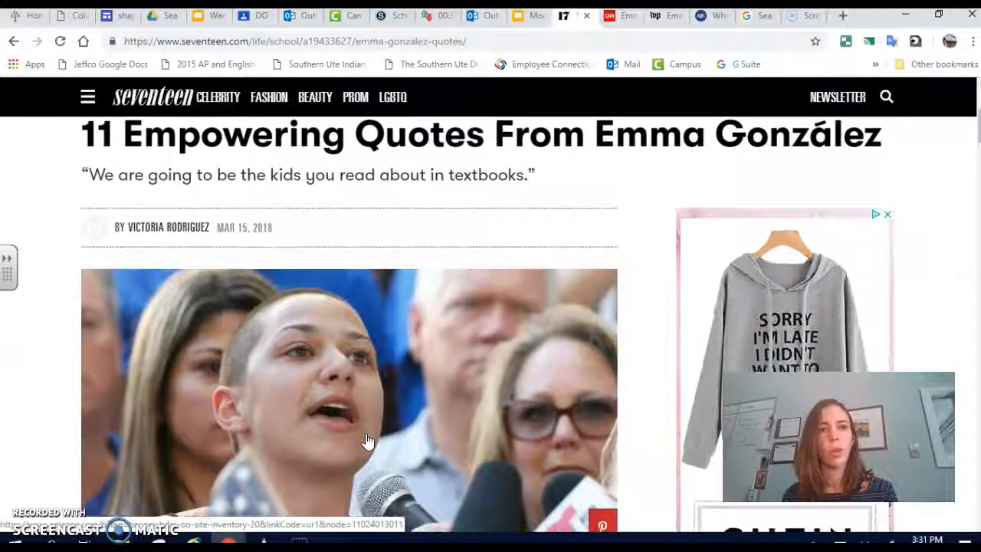
{"action": "scroll", "coordinate": [367, 440], "scroll_direction": "up", "scroll_amount": 2}
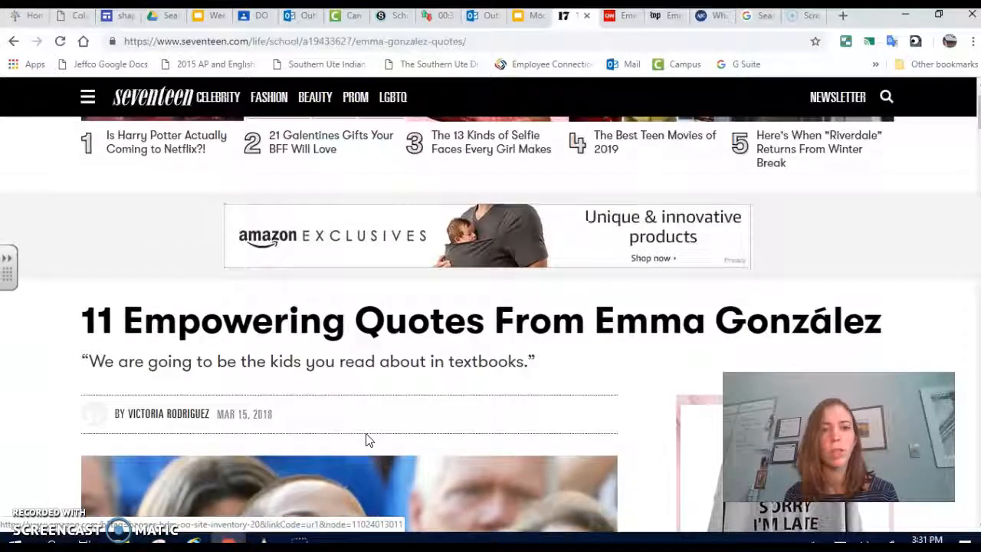
{"action": "scroll", "coordinate": [368, 435], "scroll_direction": "down", "scroll_amount": 3}
{"action": "scroll", "coordinate": [372, 426], "scroll_direction": "up", "scroll_amount": 3}
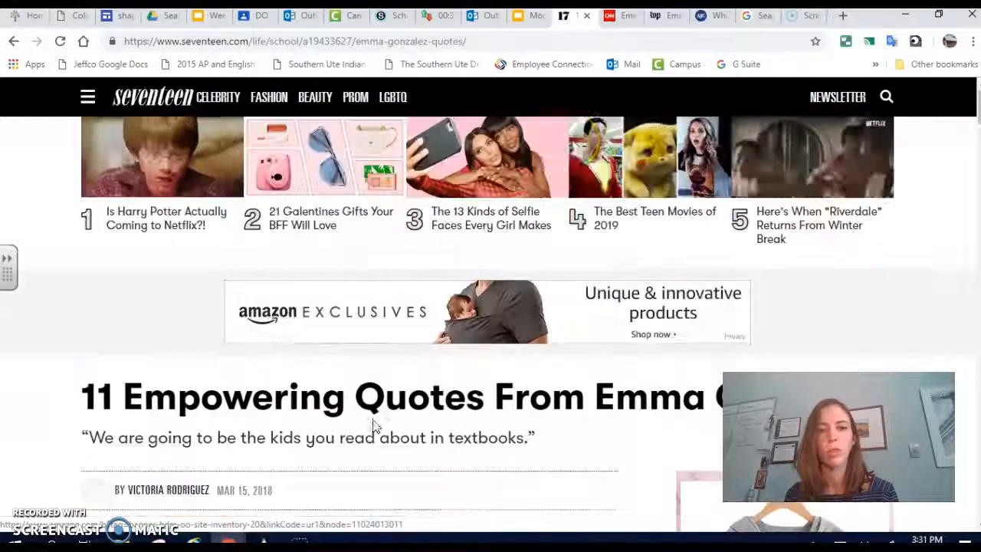
Open the CNN article about Emma Gonzalez, dismiss its news summary offer and view the headline and byline.
{"action": "left_click", "coordinate": [624, 23]}
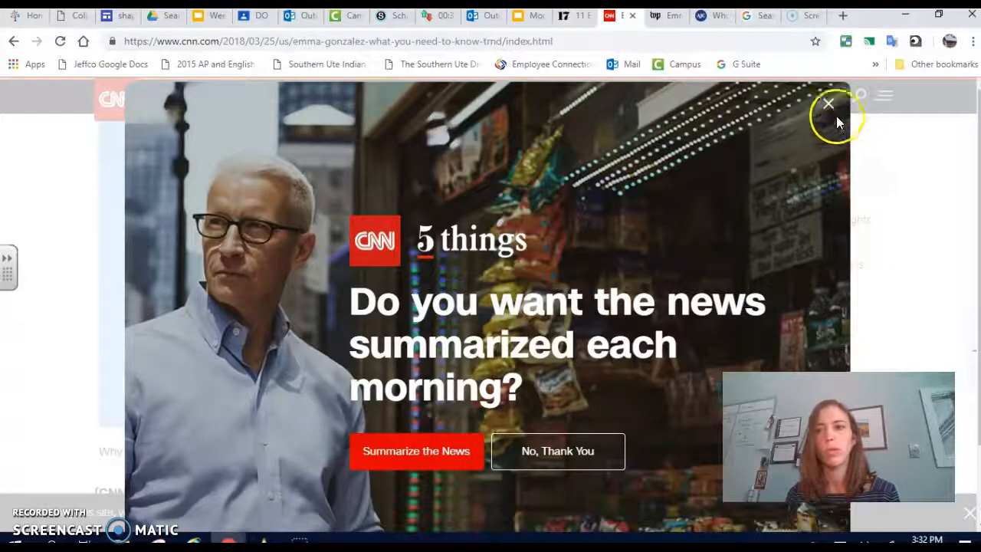
{"action": "left_click", "coordinate": [828, 105]}
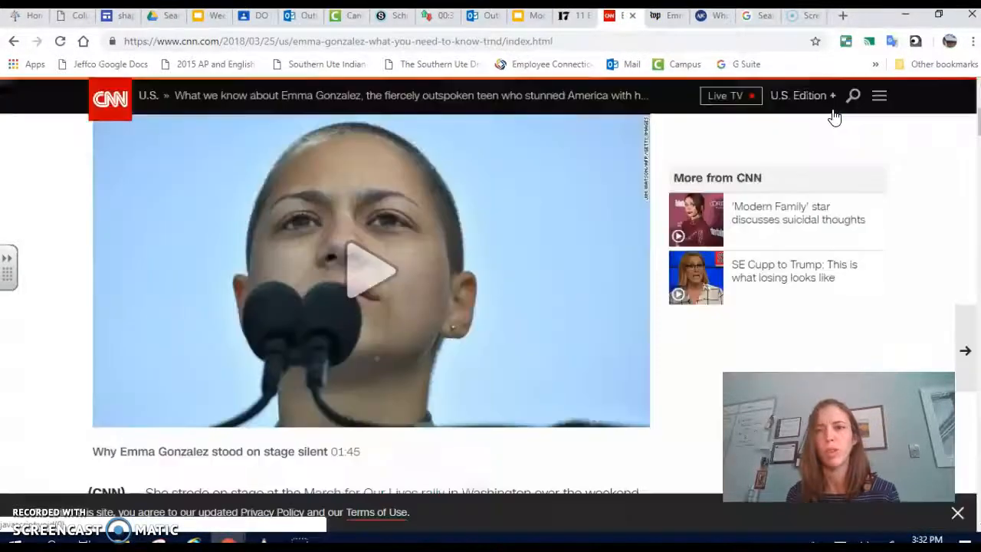
{"action": "scroll", "coordinate": [449, 388], "scroll_direction": "up", "scroll_amount": 4}
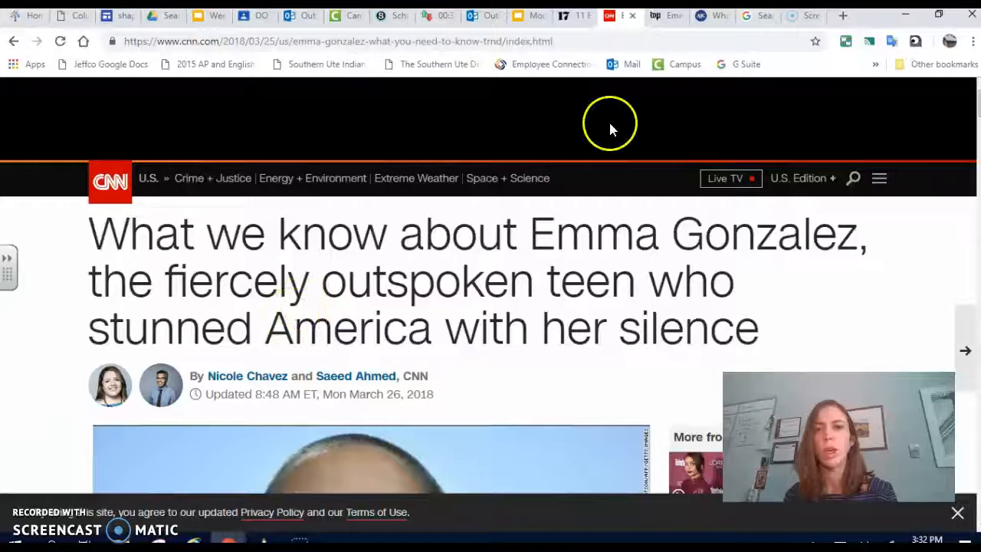
Switch to the Washington Post article on Emma González and skim its headline, author and body text.
{"action": "left_click", "coordinate": [665, 18]}
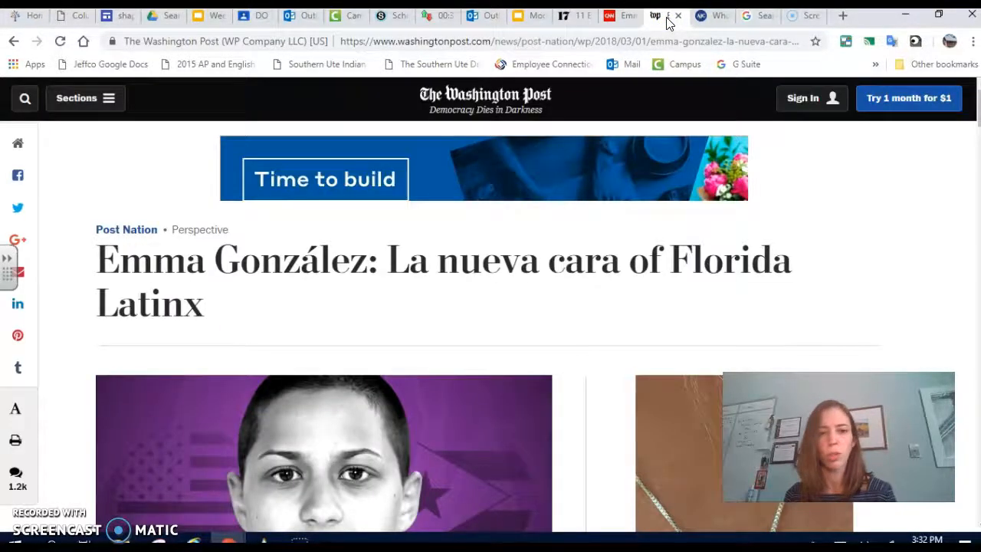
{"action": "scroll", "coordinate": [311, 366], "scroll_direction": "down", "scroll_amount": 2}
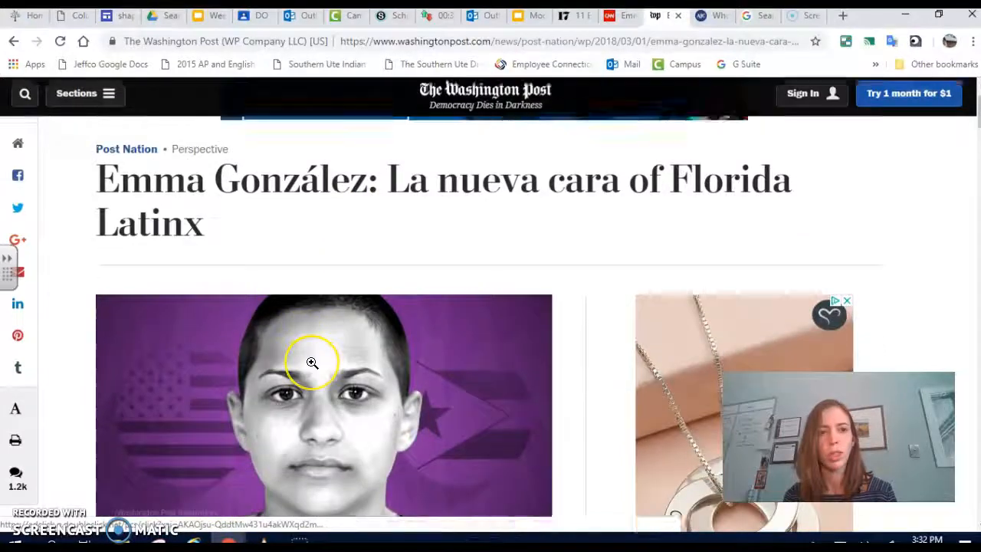
{"action": "scroll", "coordinate": [311, 362], "scroll_direction": "down", "scroll_amount": 8}
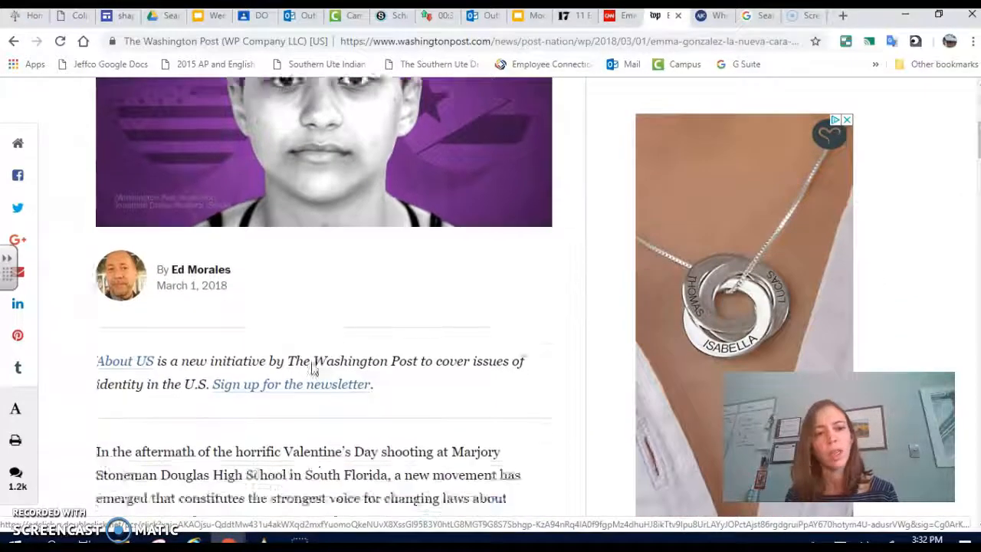
{"action": "scroll", "coordinate": [311, 366], "scroll_direction": "down", "scroll_amount": 7}
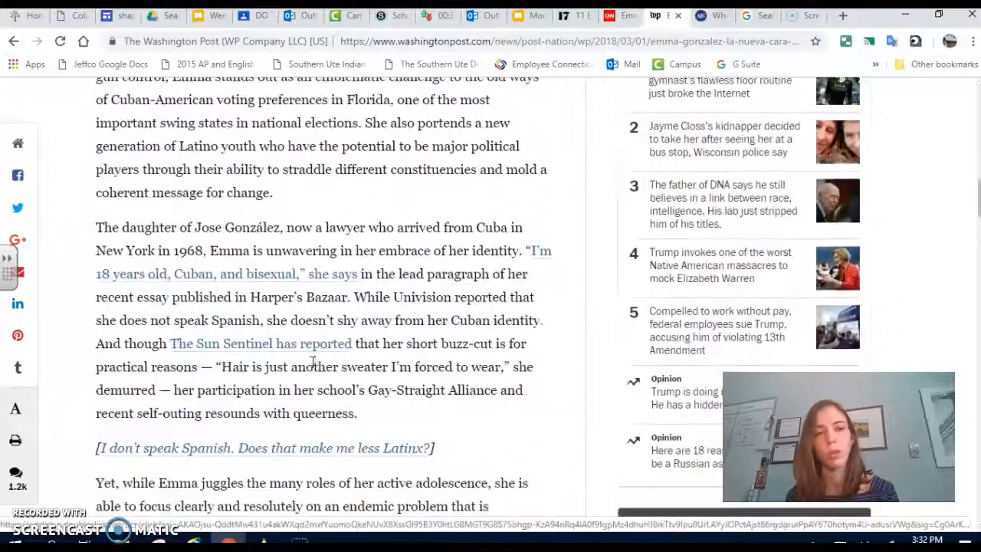
{"action": "scroll", "coordinate": [311, 368], "scroll_direction": "up", "scroll_amount": 7}
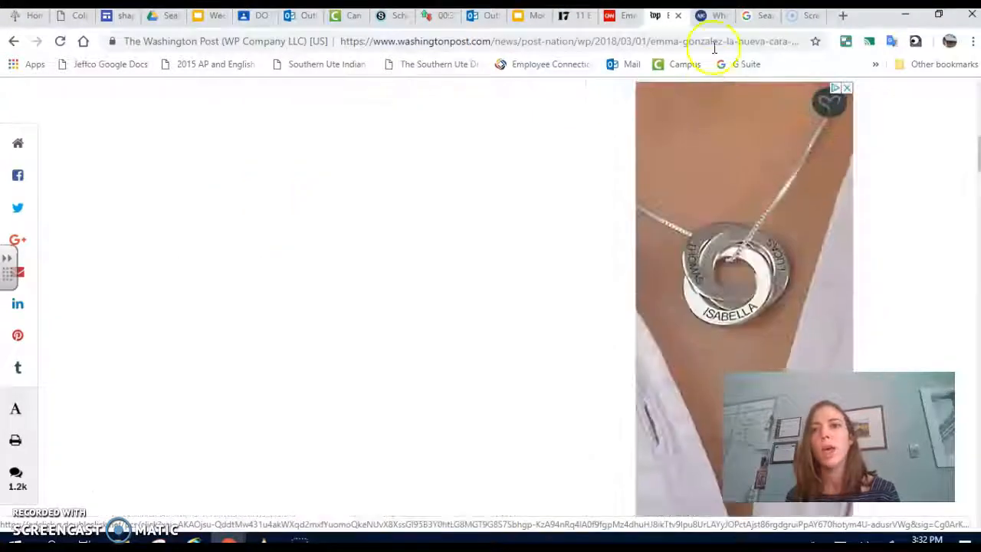
Switch to the AJC article about Emma Gonzalez and examine the publication's logo and site sections.
{"action": "left_click", "coordinate": [711, 17]}
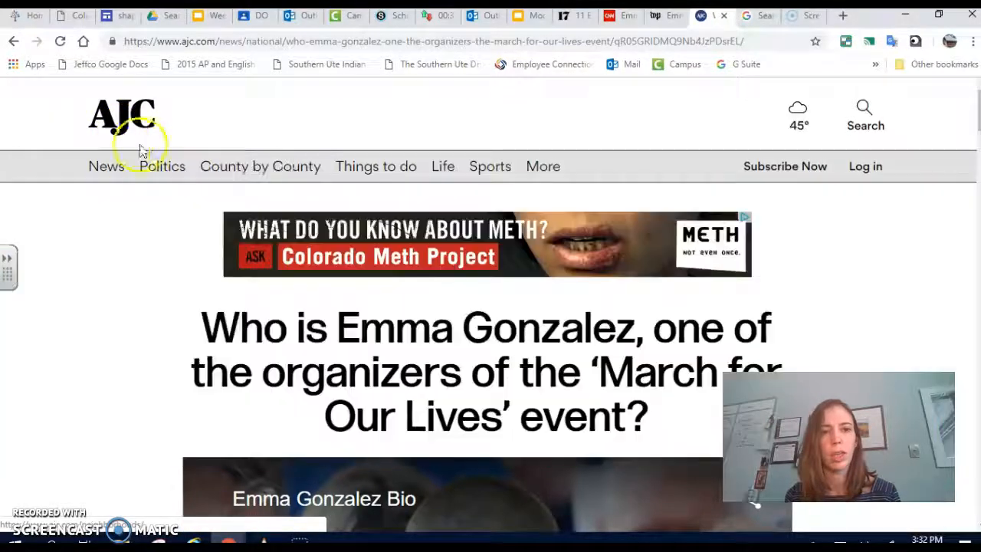
{"action": "left_click", "coordinate": [247, 168]}
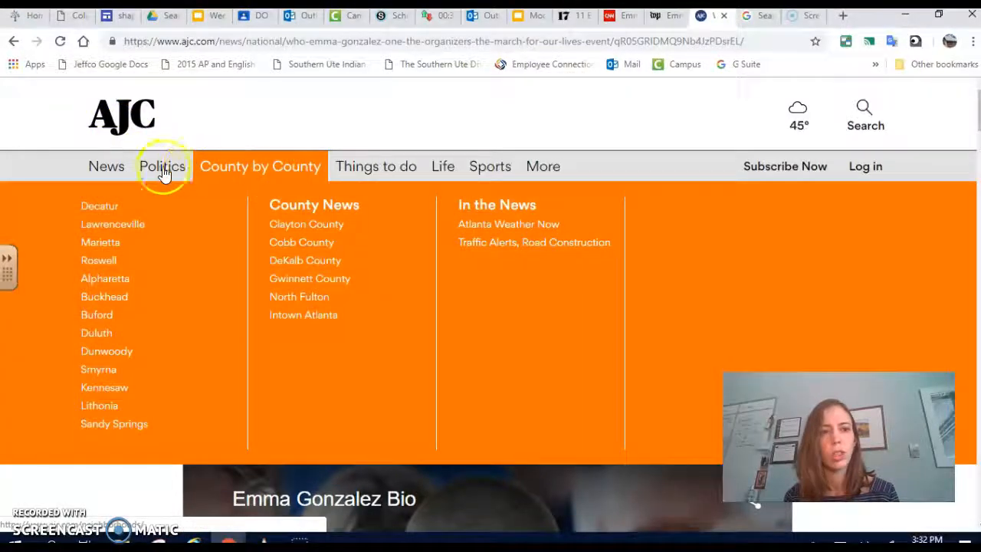
{"action": "left_click", "coordinate": [97, 170]}
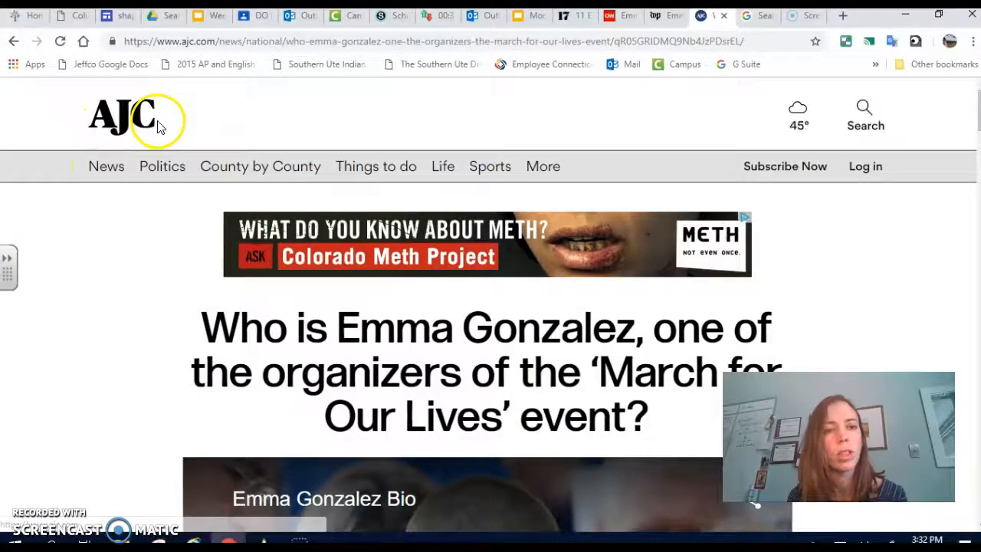
{"action": "mouse_move", "coordinate": [109, 178]}
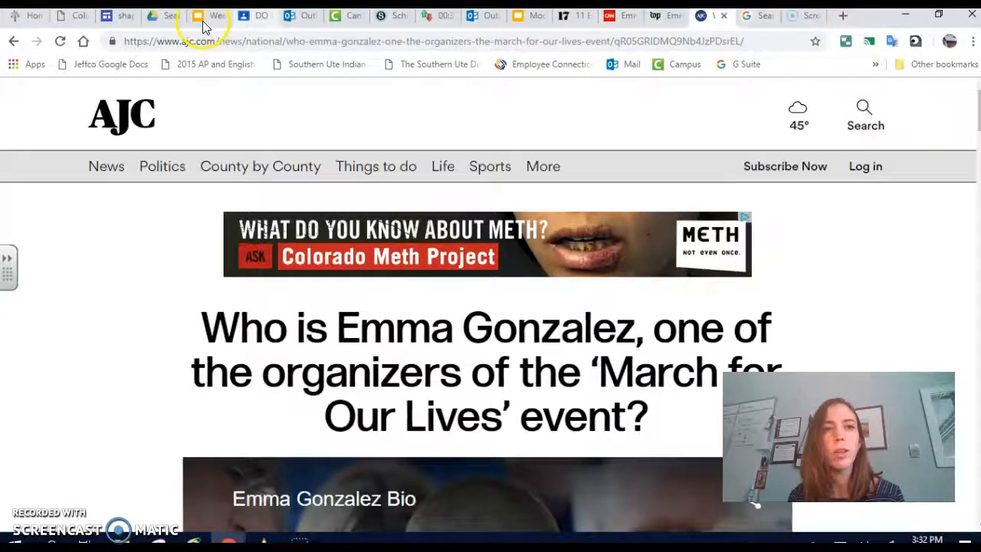
From the recent files in Google Drive, open the document "Parkland School Shooting on February 14, 2018, Prompts Survivors to Promote Gun Control".
{"action": "left_click", "coordinate": [157, 17]}
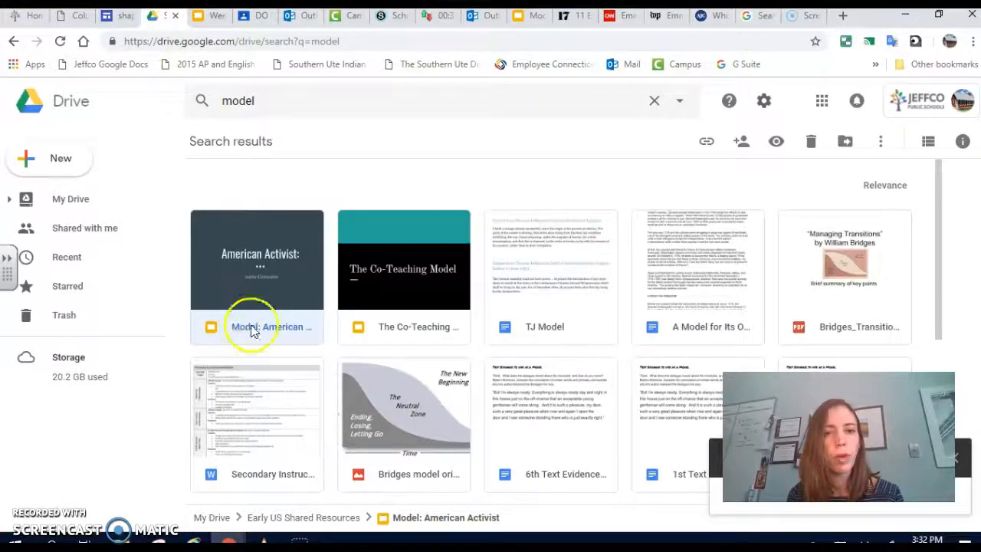
{"action": "left_click", "coordinate": [66, 258]}
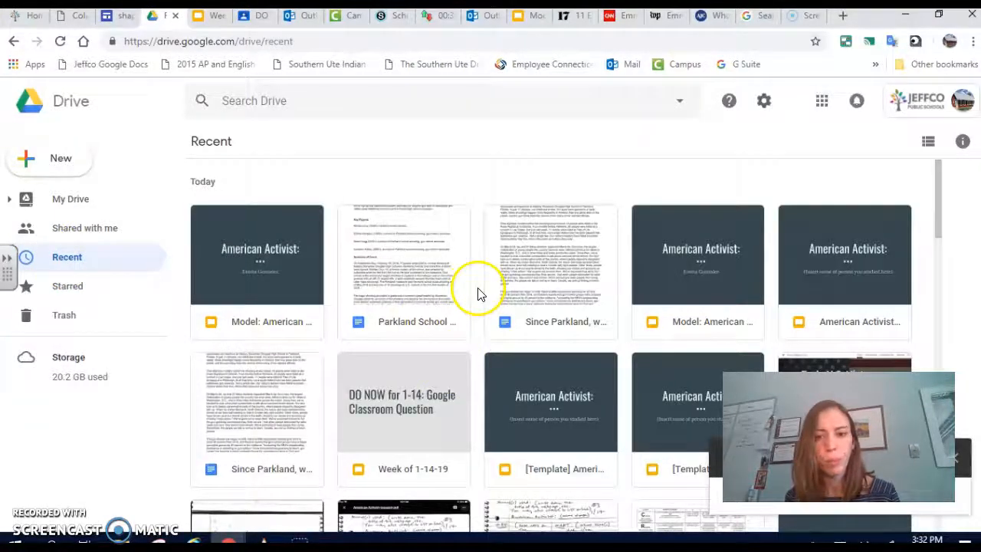
{"action": "double_click", "coordinate": [408, 327]}
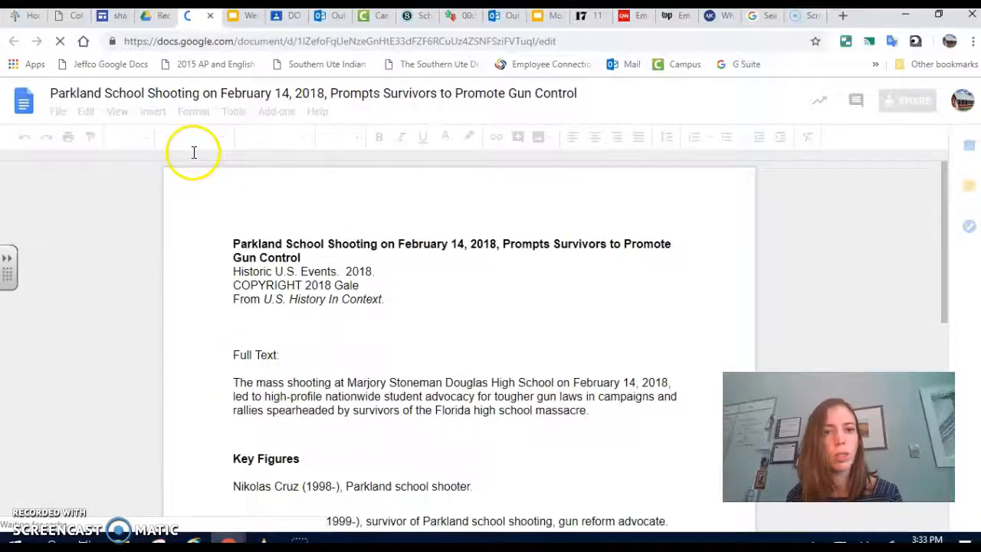
Open "Since Parkland, we've been demanding action. Now it's time to join us" from the recent Drive files and skim its text.
{"action": "left_click", "coordinate": [157, 19]}
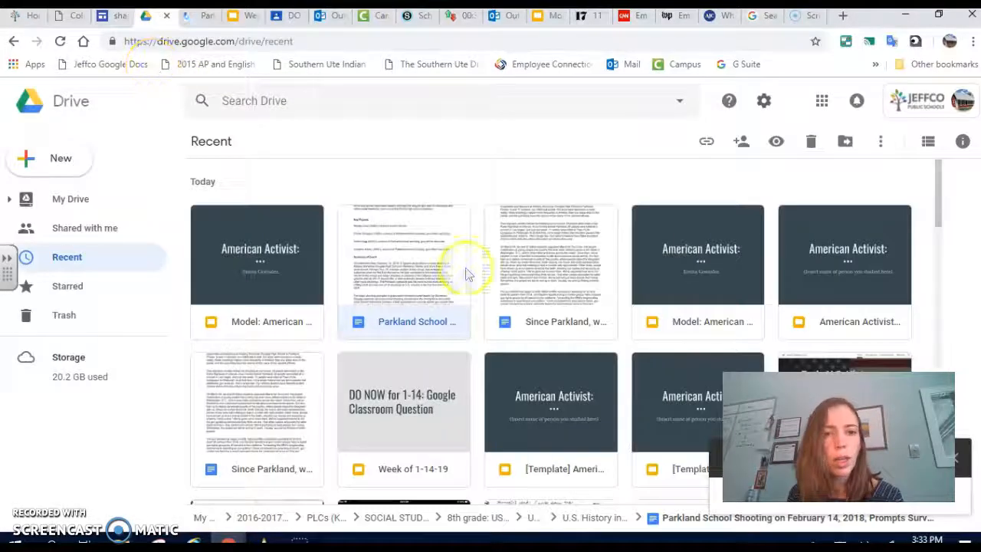
{"action": "double_click", "coordinate": [550, 277]}
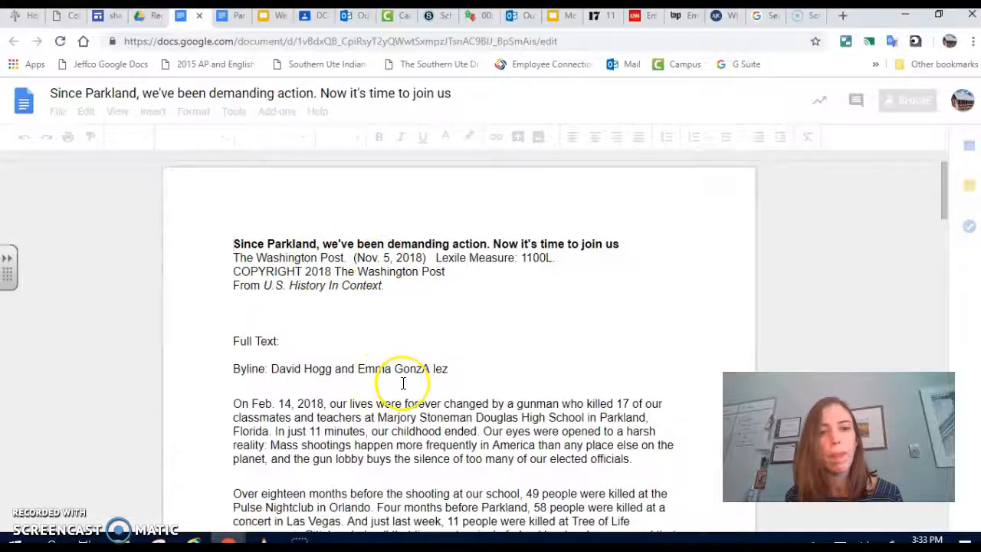
{"action": "scroll", "coordinate": [403, 383], "scroll_direction": "down", "scroll_amount": 10}
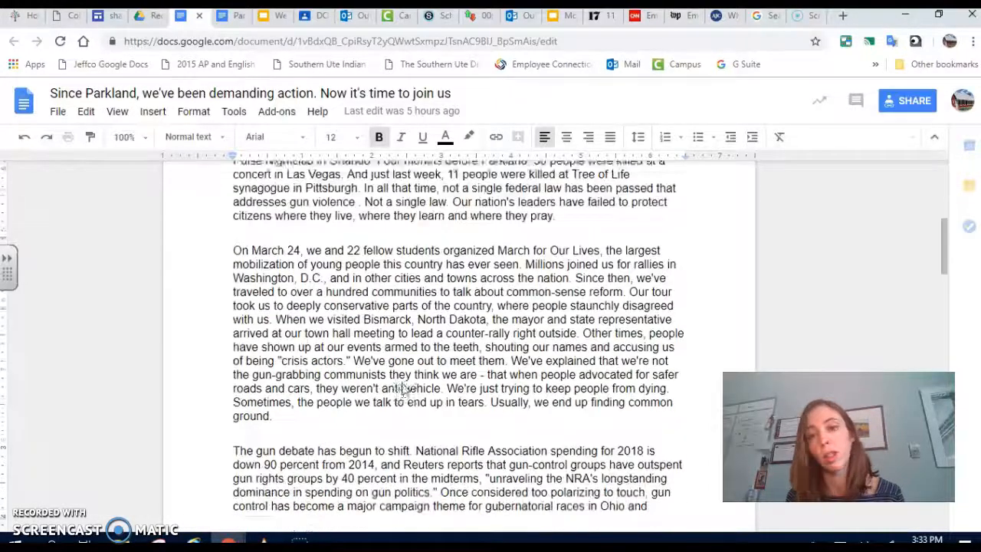
{"action": "scroll", "coordinate": [403, 383], "scroll_direction": "down", "scroll_amount": 6}
{"action": "scroll", "coordinate": [403, 383], "scroll_direction": "up", "scroll_amount": 10}
{"action": "scroll", "coordinate": [403, 383], "scroll_direction": "up", "scroll_amount": 10}
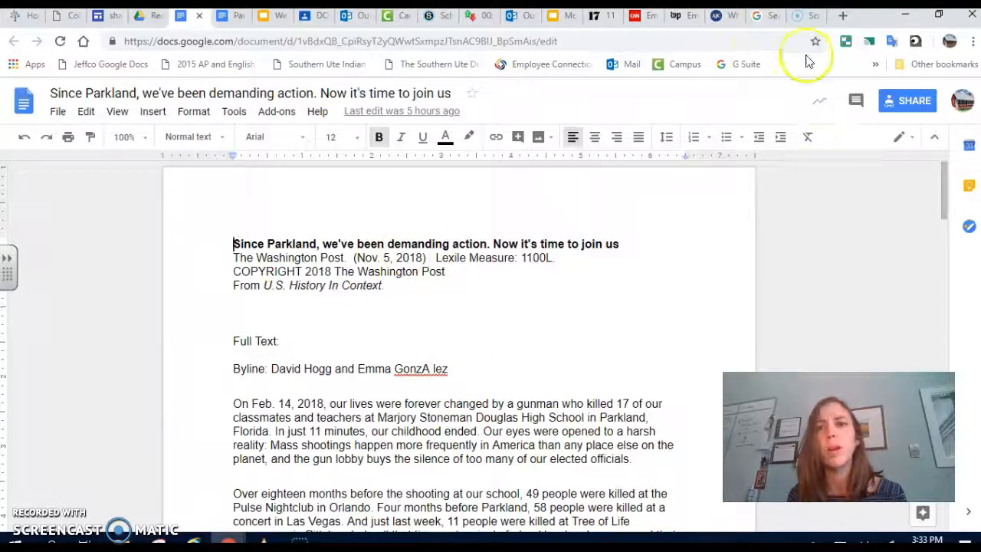
In the "Model: American Activist (Regular)" presentation, delete the placeholder instructions in the body of the Works Cited slide.
{"action": "left_click", "coordinate": [557, 16]}
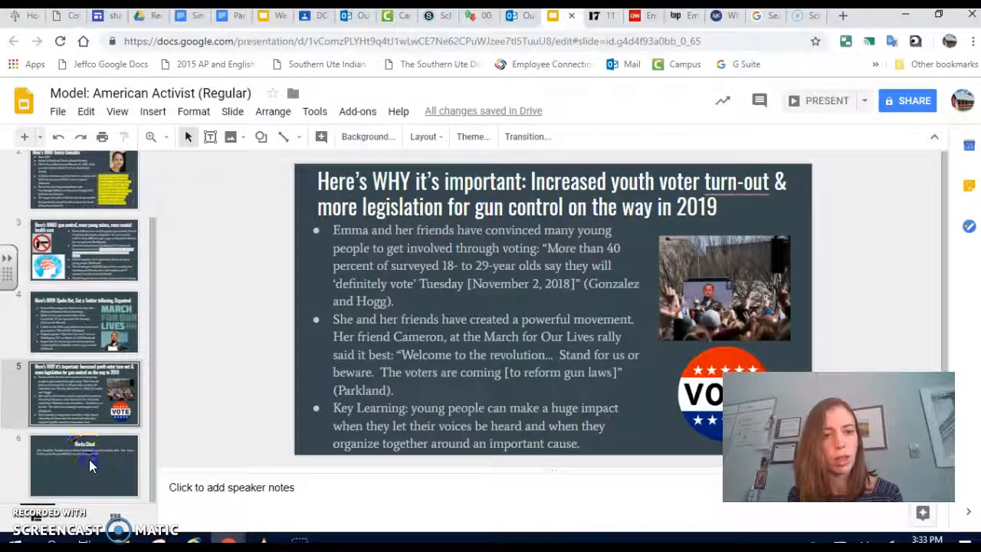
{"action": "left_click", "coordinate": [89, 466]}
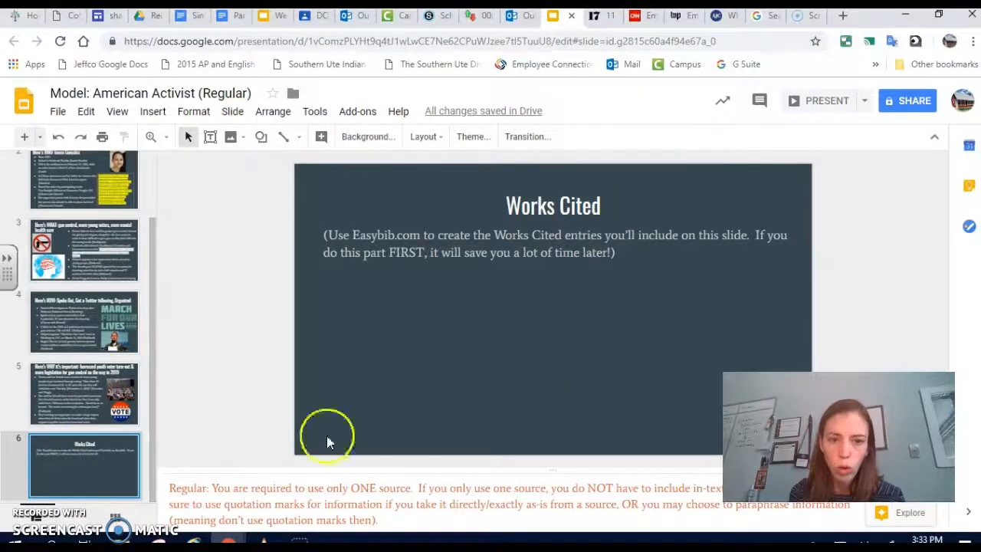
{"action": "left_click", "coordinate": [455, 261]}
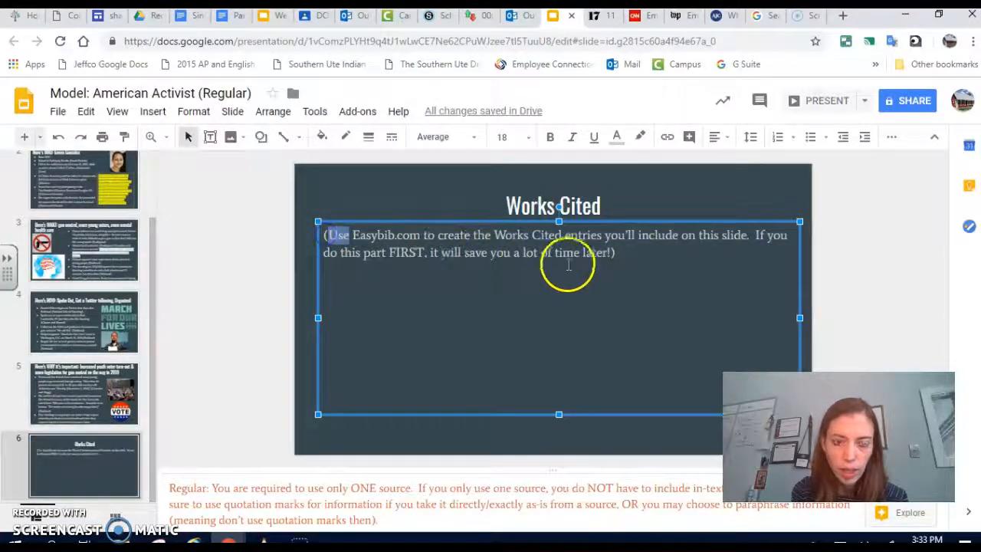
{"action": "left_click", "coordinate": [619, 256]}
{"action": "left_click_drag", "start_coordinate": [621, 256], "coordinate": [325, 235]}
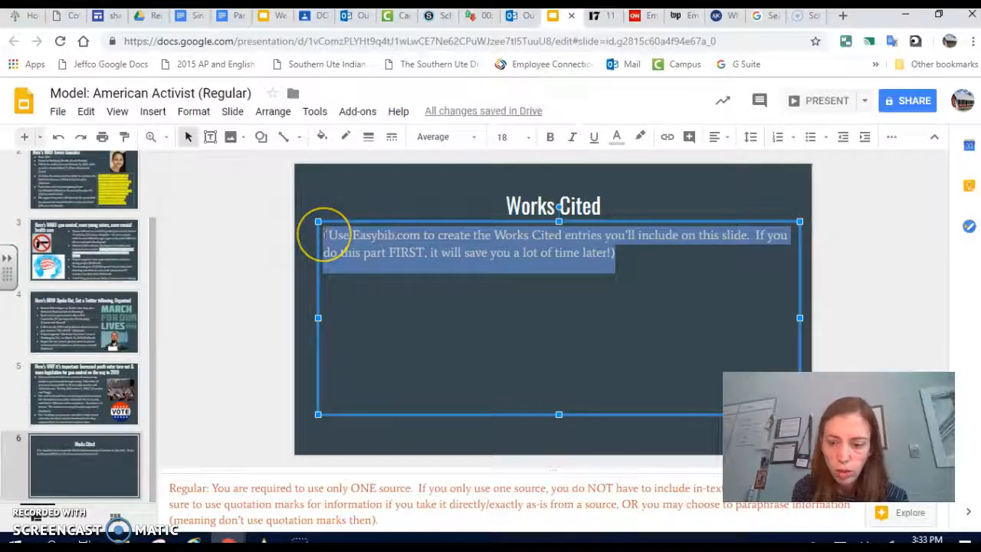
{"action": "key", "text": "BackSpace"}
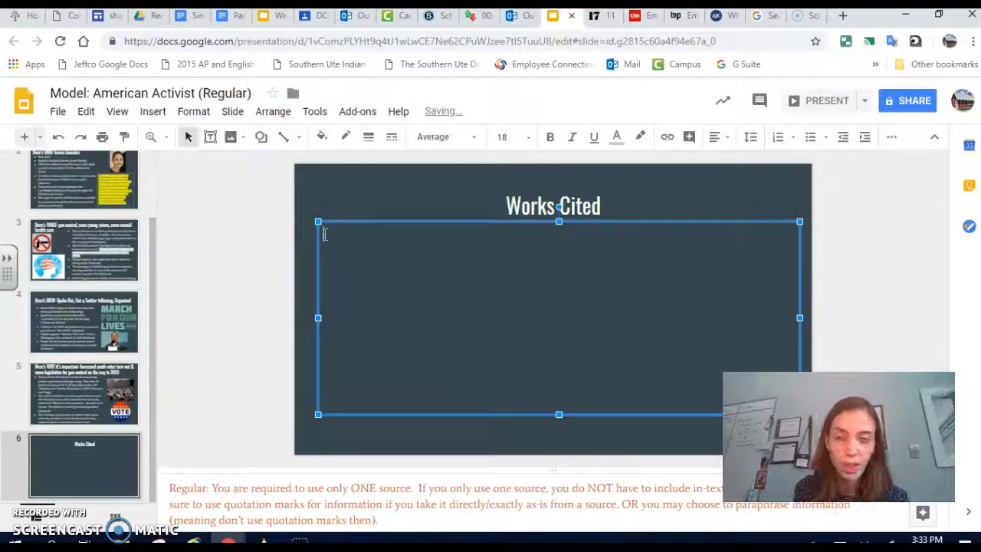
Load easybib.com in the browser tab showing the Google search settings.
{"action": "left_click", "coordinate": [769, 16]}
{"action": "left_click", "coordinate": [663, 44]}
{"action": "type", "text": "easybib"}
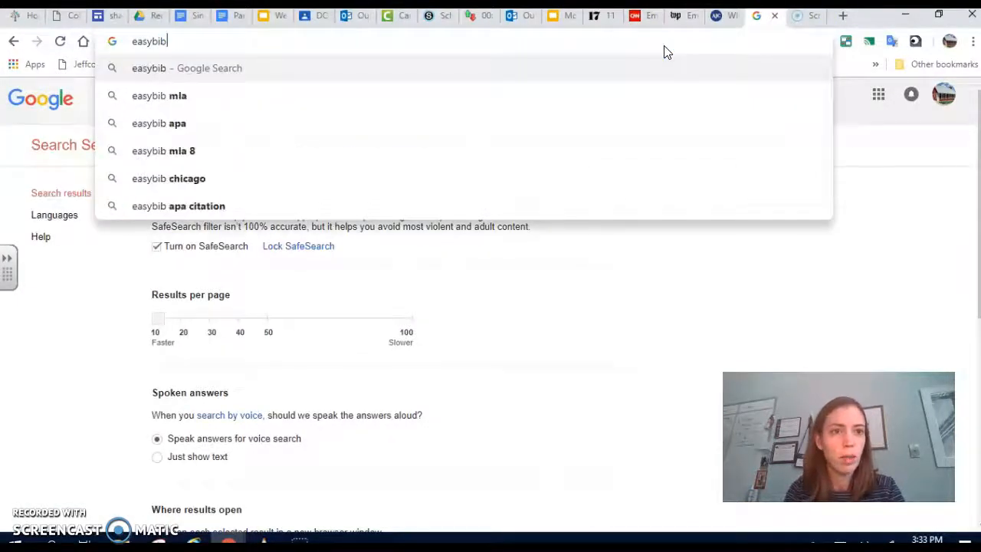
{"action": "type", "text": ".com"}
{"action": "key", "text": "Return"}
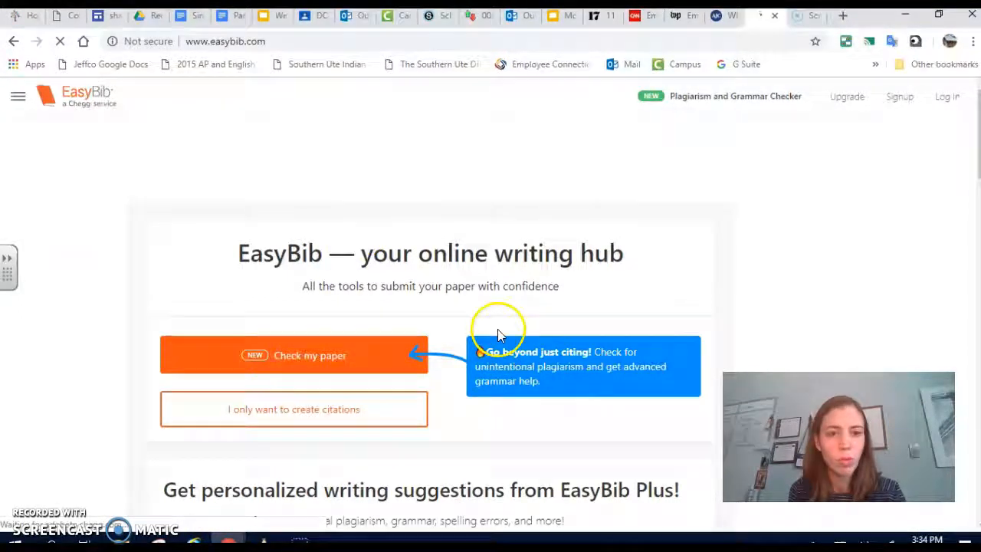
Look through the EasyBib home page, including the plan comparison and Guides & Resources, for a way to create citations.
{"action": "scroll", "coordinate": [499, 329], "scroll_direction": "down", "scroll_amount": 3}
{"action": "scroll", "coordinate": [499, 329], "scroll_direction": "down", "scroll_amount": 10}
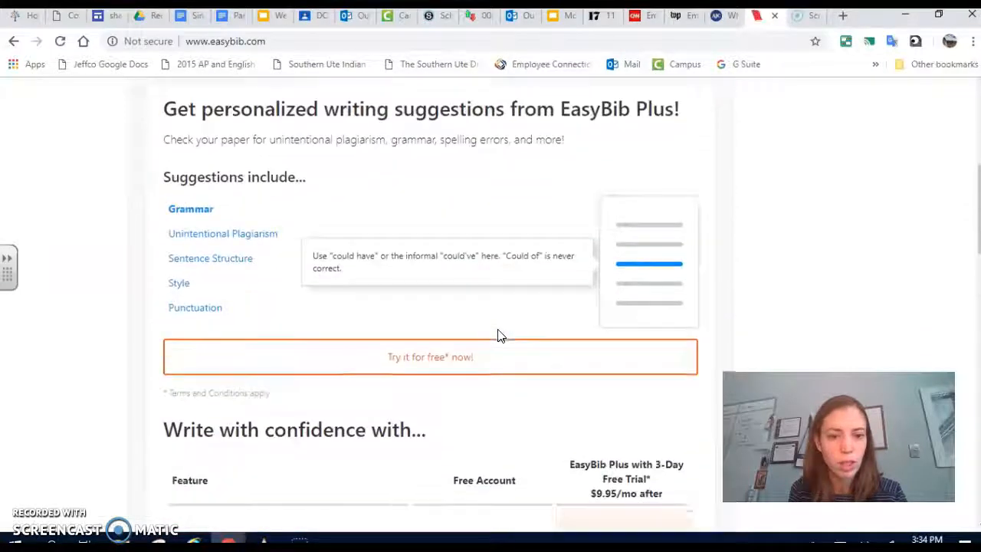
{"action": "scroll", "coordinate": [499, 334], "scroll_direction": "down", "scroll_amount": 15}
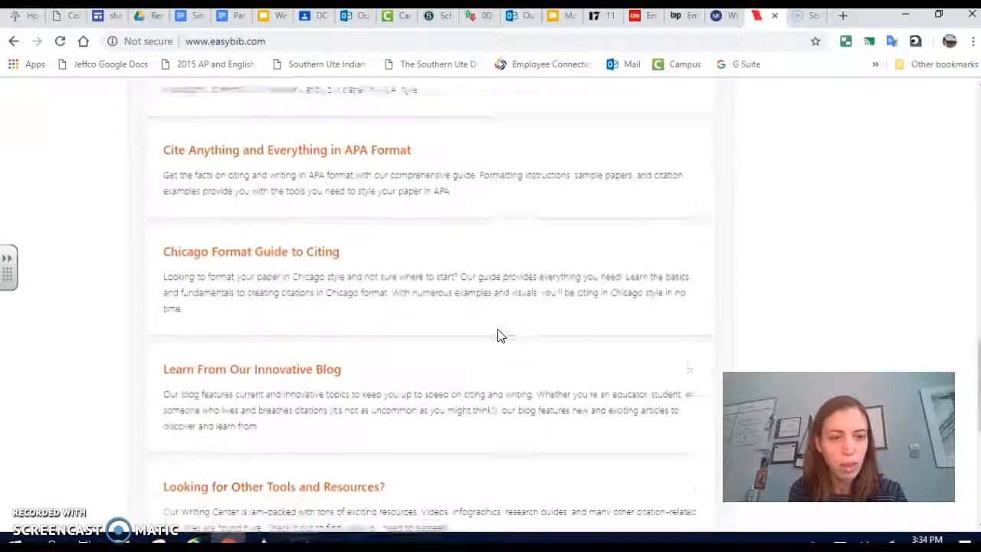
{"action": "scroll", "coordinate": [499, 335], "scroll_direction": "up", "scroll_amount": 20}
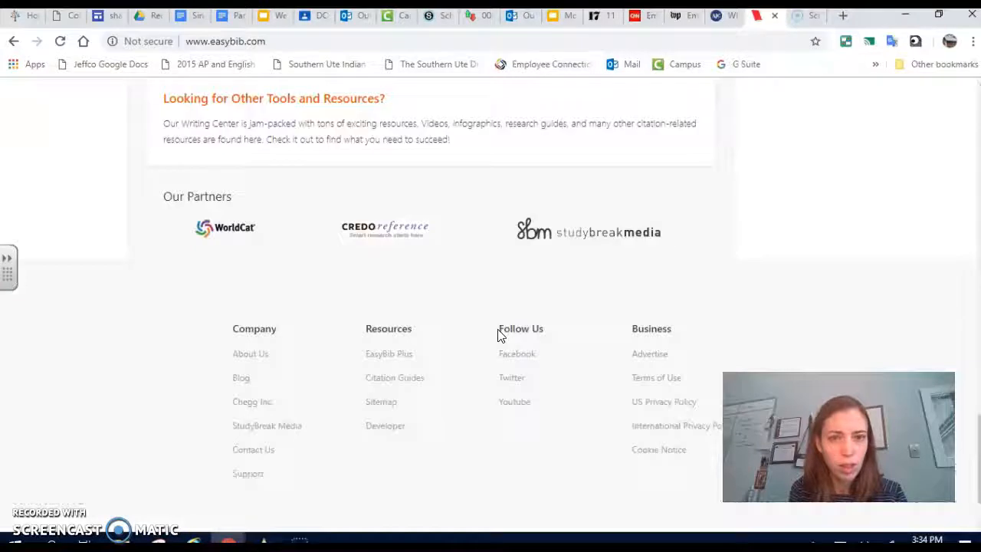
{"action": "scroll", "coordinate": [498, 330], "scroll_direction": "up", "scroll_amount": 1}
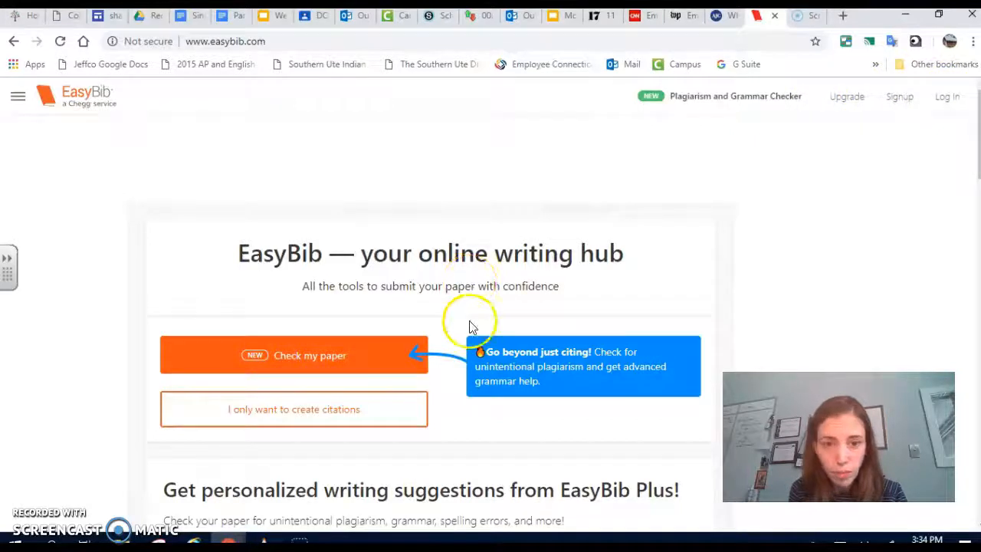
{"action": "scroll", "coordinate": [431, 433], "scroll_direction": "down", "scroll_amount": 3}
{"action": "scroll", "coordinate": [431, 435], "scroll_direction": "down", "scroll_amount": 5}
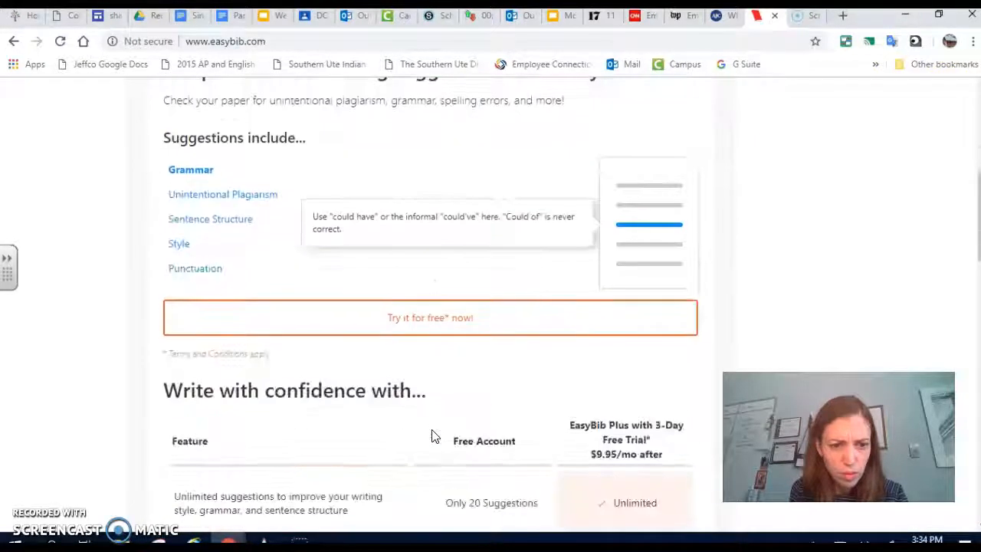
{"action": "scroll", "coordinate": [431, 435], "scroll_direction": "down", "scroll_amount": 3}
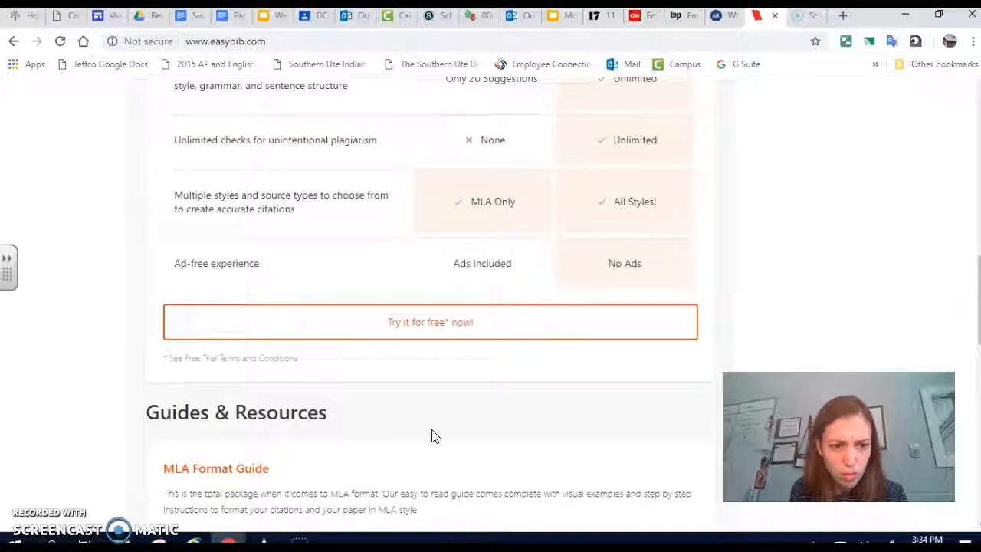
{"action": "scroll", "coordinate": [431, 435], "scroll_direction": "down", "scroll_amount": 2}
{"action": "scroll", "coordinate": [435, 432], "scroll_direction": "down", "scroll_amount": 2}
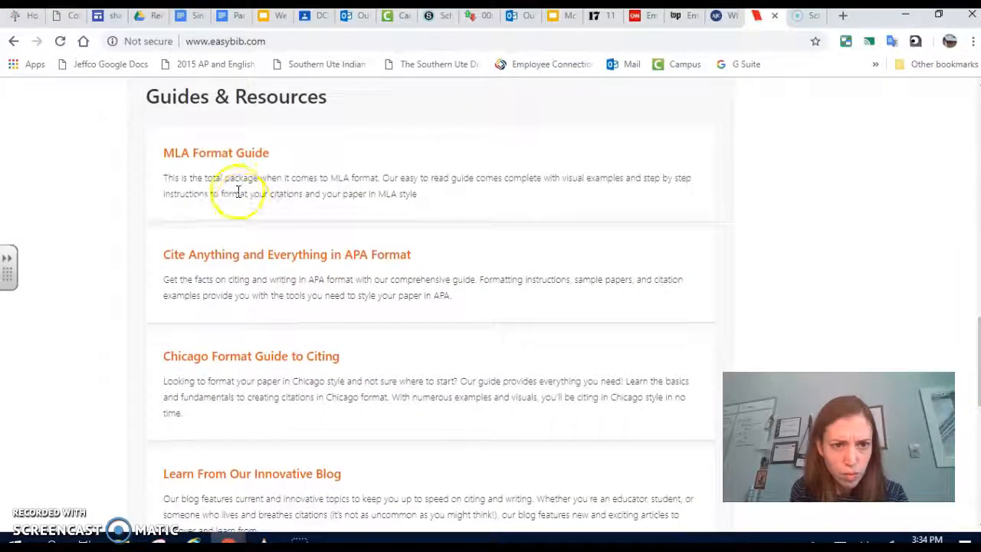
Open the MLA Format Guide, skim its opening section, and return to the EasyBib home page.
{"action": "left_click", "coordinate": [237, 161]}
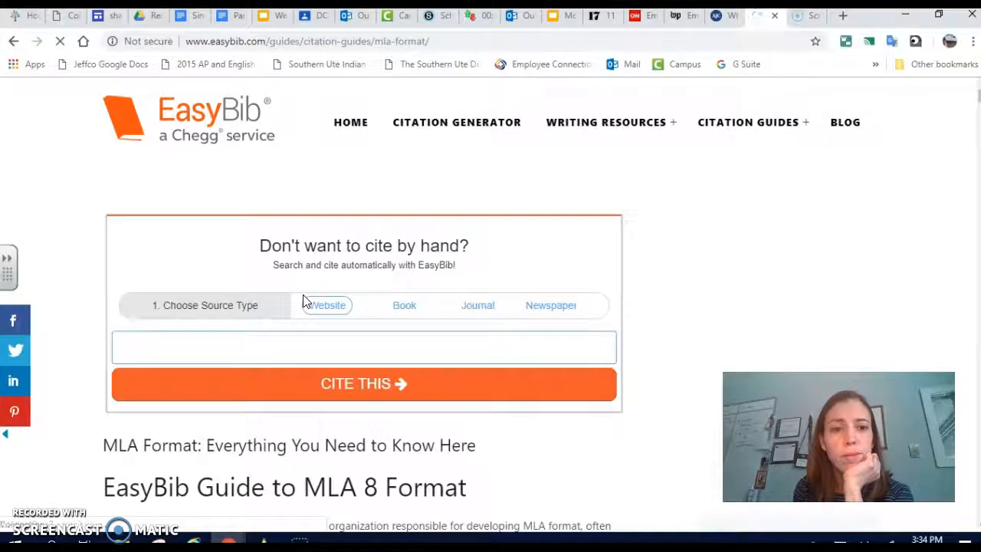
{"action": "scroll", "coordinate": [655, 261], "scroll_direction": "down", "scroll_amount": 2}
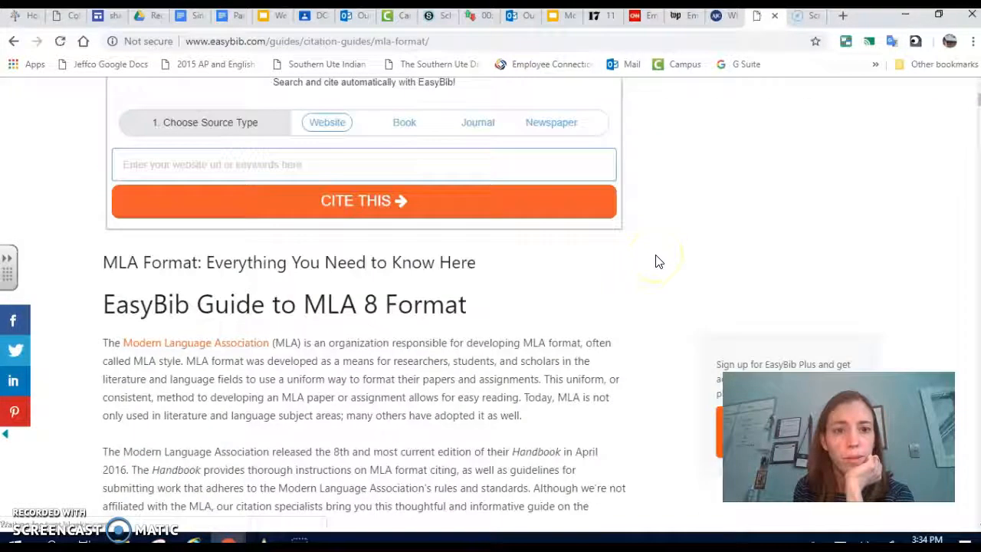
{"action": "scroll", "coordinate": [655, 262], "scroll_direction": "up", "scroll_amount": 2}
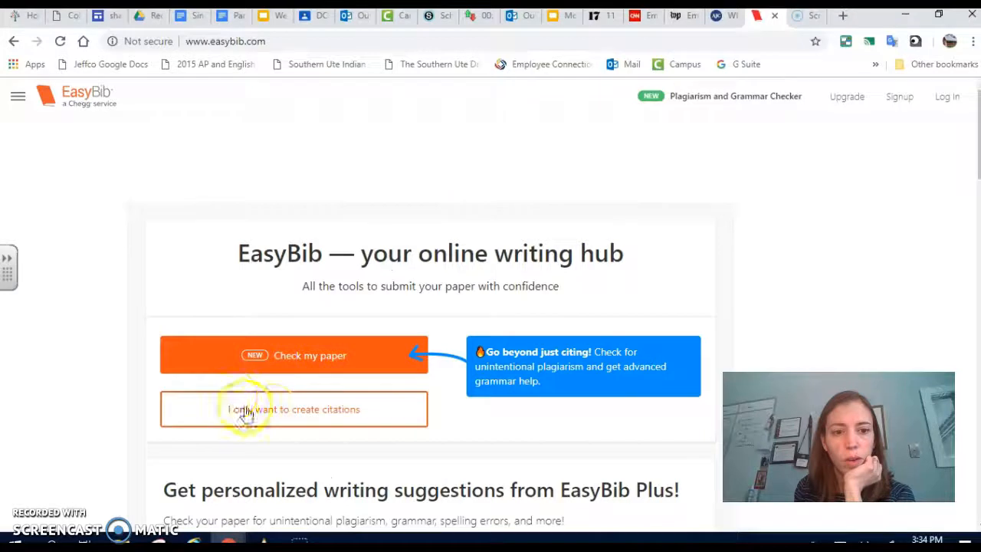
Open the citations-only tool and look up the URL of the Seventeen article on Emma González quotes as an MLA 8 website source.
{"action": "left_click", "coordinate": [273, 418]}
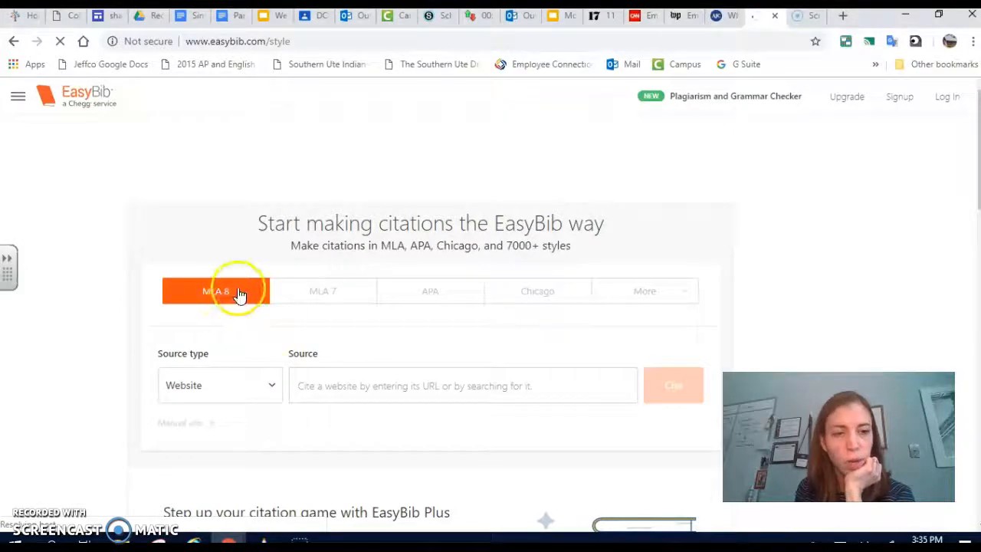
{"action": "left_click", "coordinate": [313, 387]}
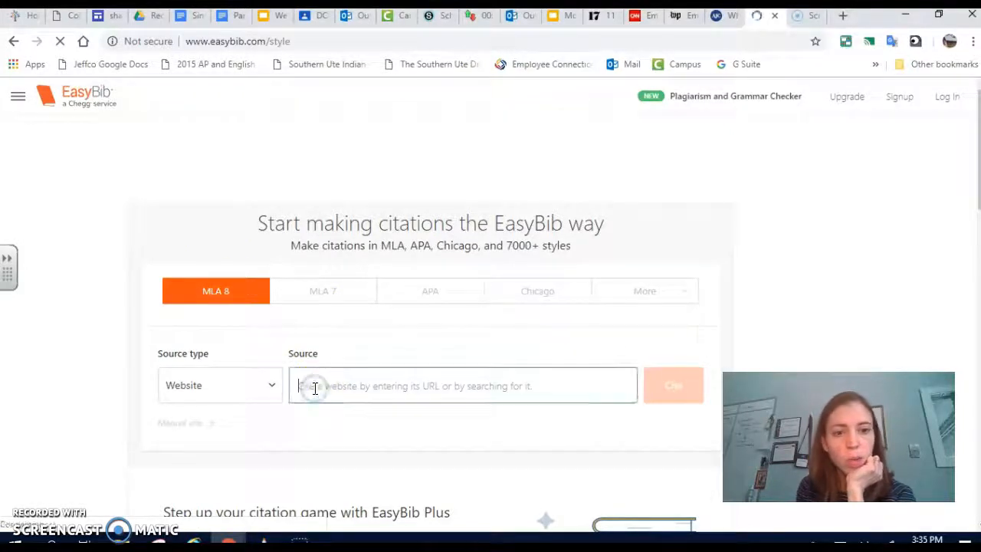
{"action": "left_click", "coordinate": [596, 17]}
{"action": "left_click", "coordinate": [485, 41]}
{"action": "key", "text": "ctrl+c"}
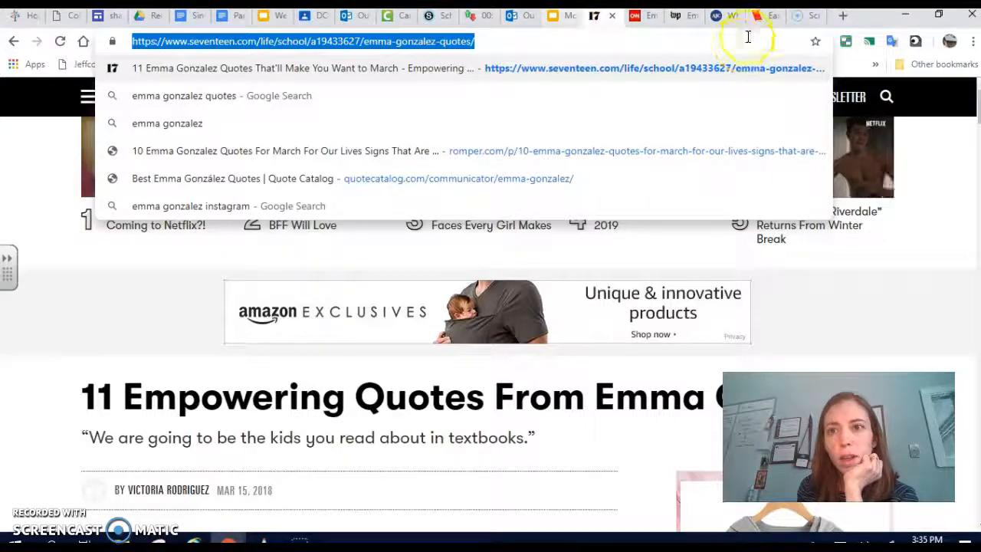
{"action": "left_click", "coordinate": [772, 26]}
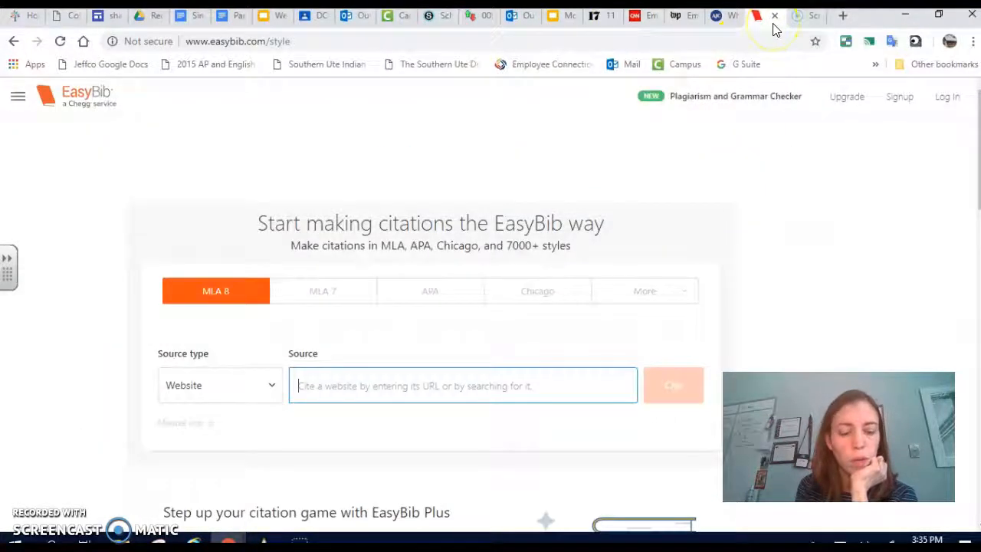
{"action": "key", "text": "ctrl+v"}
{"action": "left_click", "coordinate": [670, 387]}
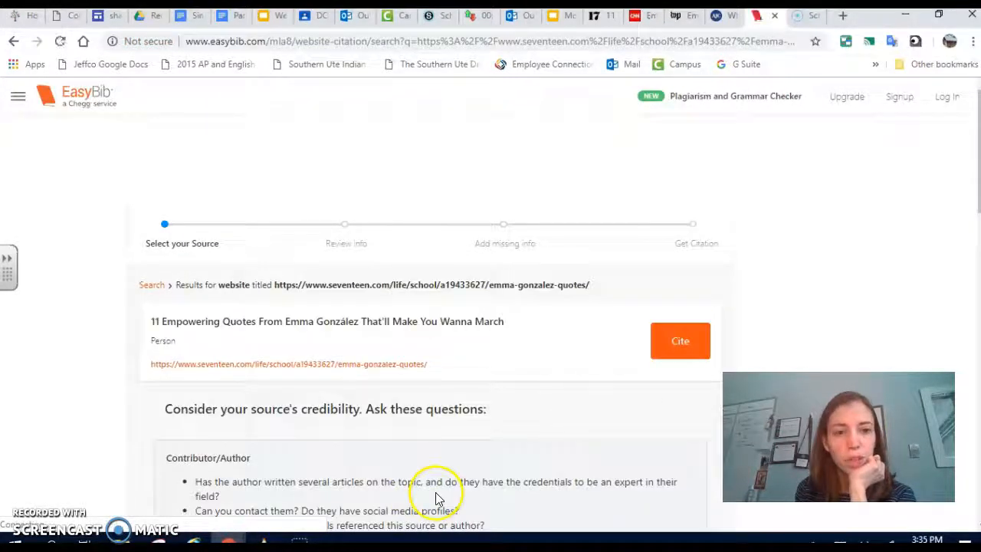
Read the source credibility questions below the search result, from Contributor/Author through Credible.
{"action": "scroll", "coordinate": [435, 492], "scroll_direction": "down", "scroll_amount": 3}
{"action": "scroll", "coordinate": [435, 493], "scroll_direction": "up", "scroll_amount": 3}
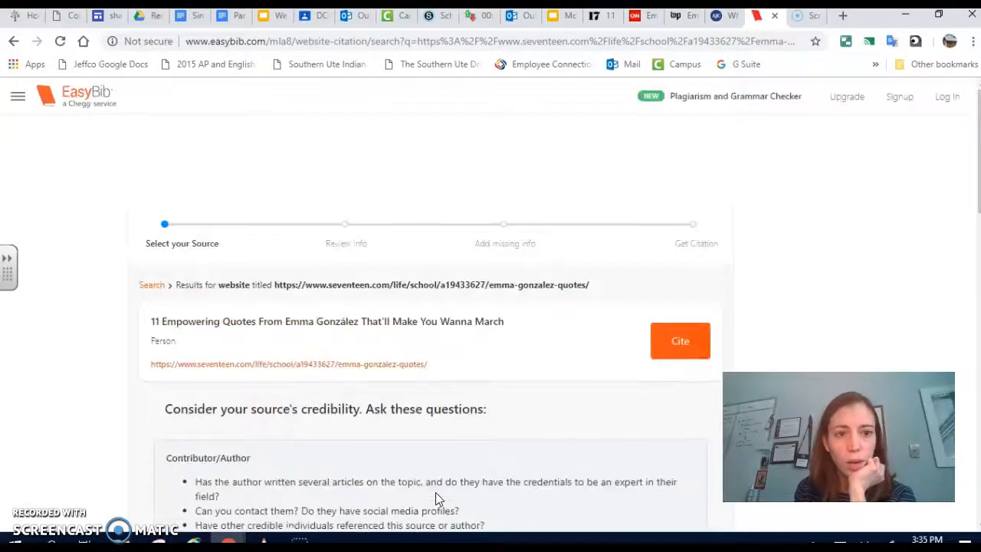
{"action": "scroll", "coordinate": [435, 492], "scroll_direction": "down", "scroll_amount": 4}
{"action": "scroll", "coordinate": [435, 492], "scroll_direction": "up", "scroll_amount": 3}
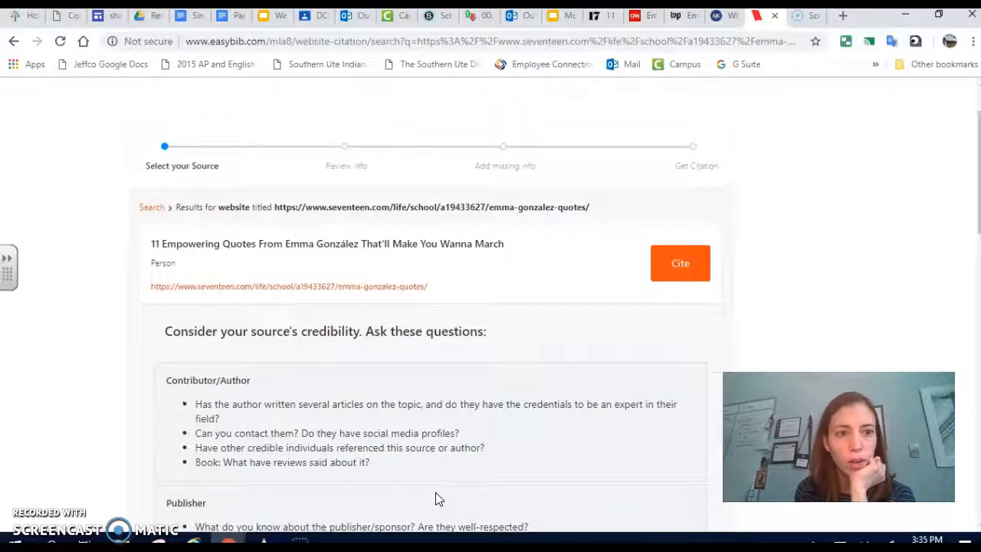
{"action": "scroll", "coordinate": [435, 499], "scroll_direction": "down", "scroll_amount": 2}
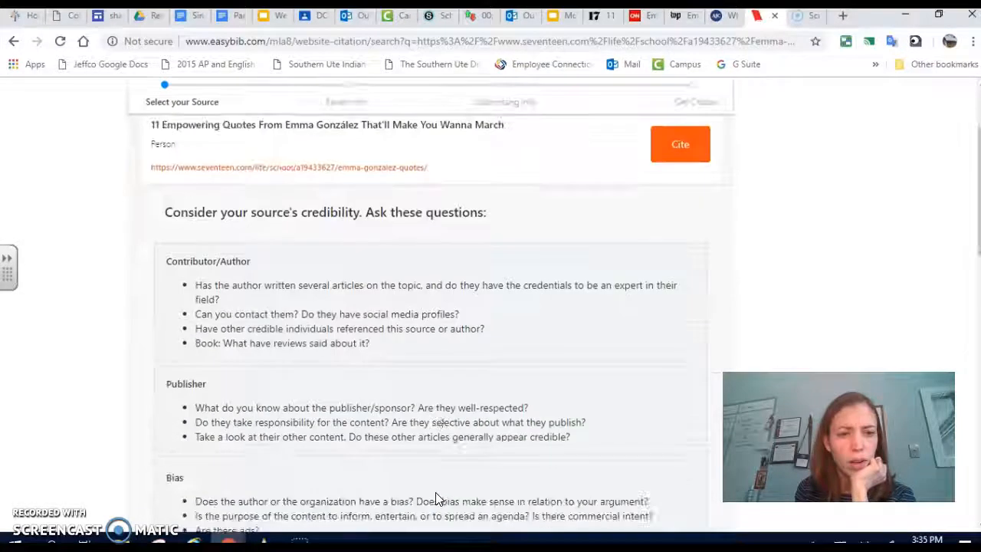
{"action": "scroll", "coordinate": [416, 466], "scroll_direction": "down", "scroll_amount": 2}
{"action": "scroll", "coordinate": [411, 469], "scroll_direction": "down", "scroll_amount": 2}
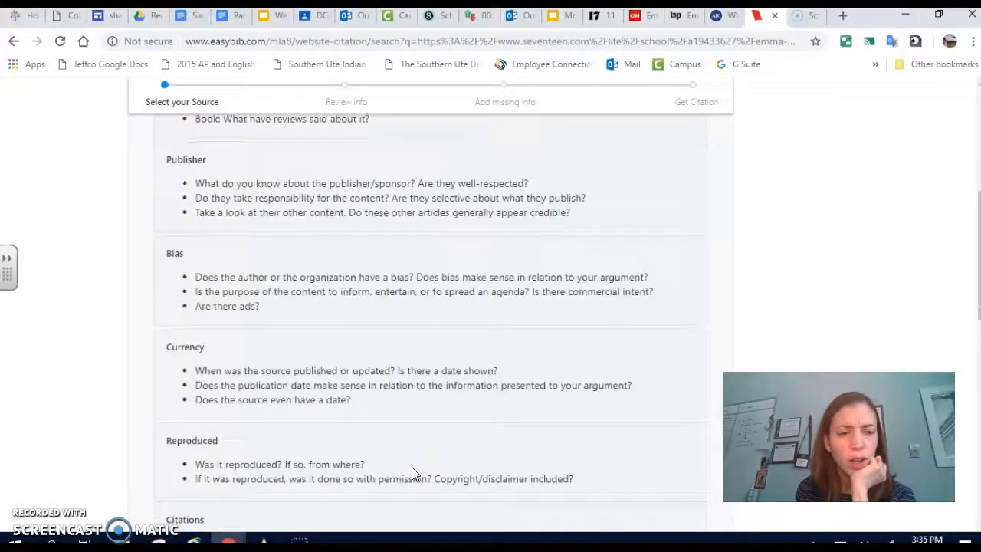
{"action": "scroll", "coordinate": [331, 453], "scroll_direction": "down", "scroll_amount": 3}
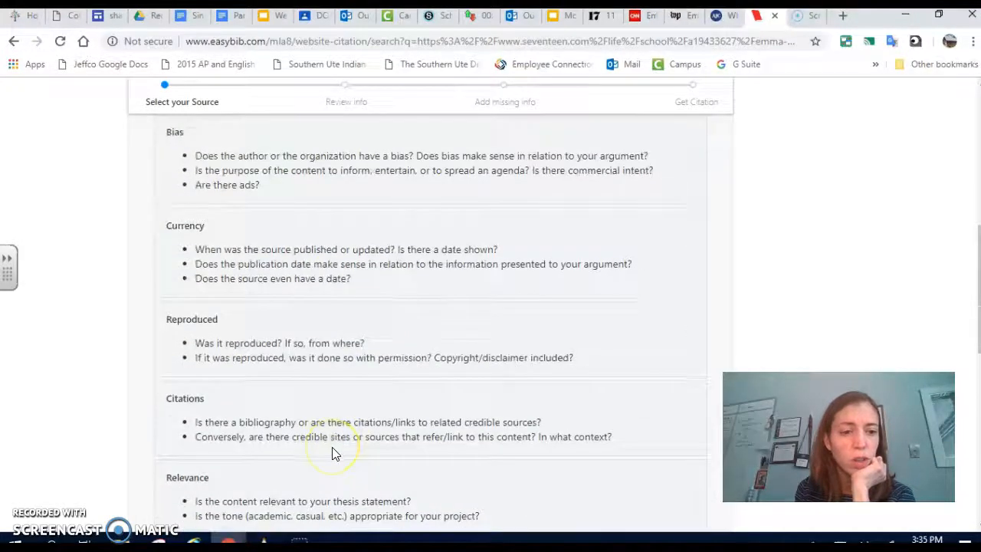
{"action": "scroll", "coordinate": [332, 453], "scroll_direction": "down", "scroll_amount": 4}
{"action": "scroll", "coordinate": [332, 454], "scroll_direction": "down", "scroll_amount": 3}
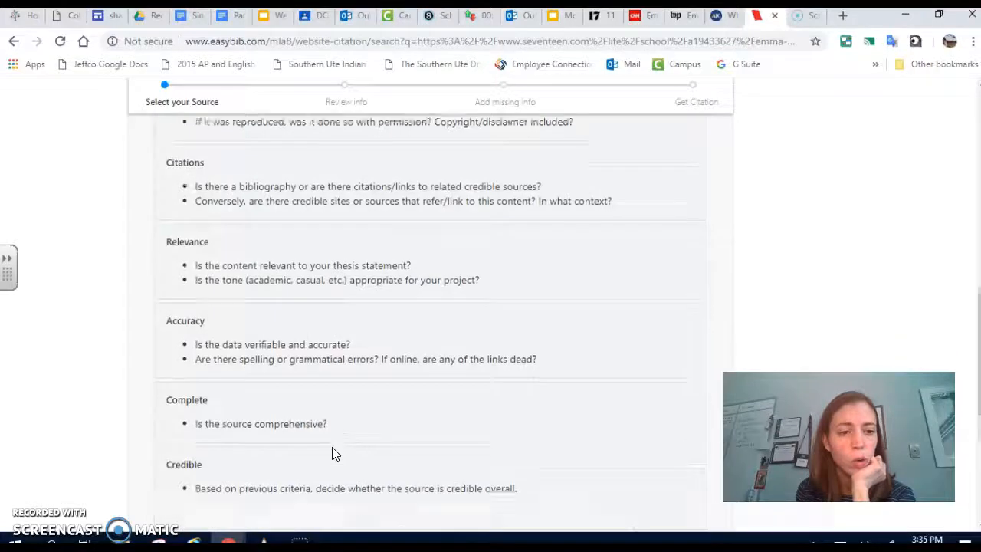
Choose the Seventeen article to cite, review its retrieved citation details, and continue to the missing information form.
{"action": "scroll", "coordinate": [332, 453], "scroll_direction": "up", "scroll_amount": 15}
{"action": "left_click", "coordinate": [671, 340]}
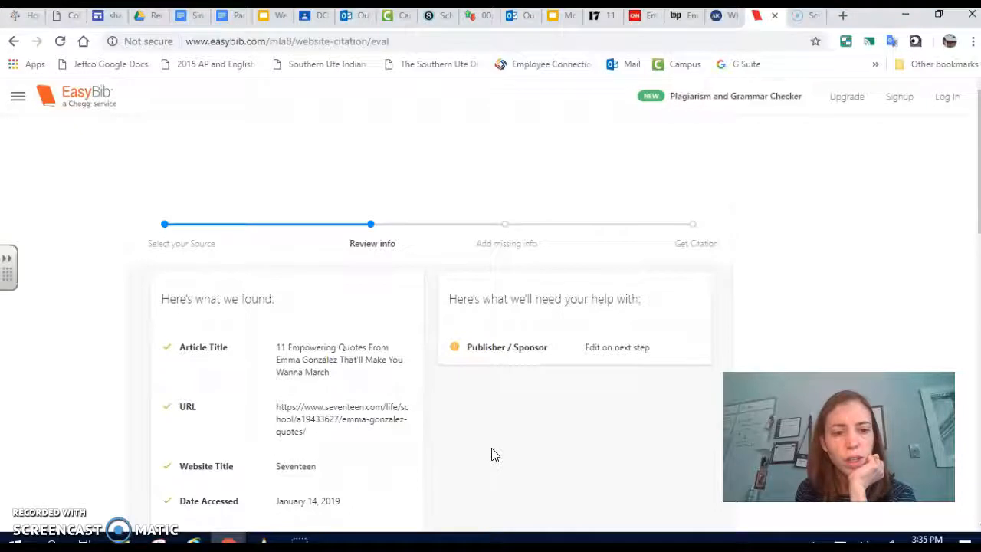
{"action": "left_click_drag", "start_coordinate": [492, 452], "coordinate": [557, 378]}
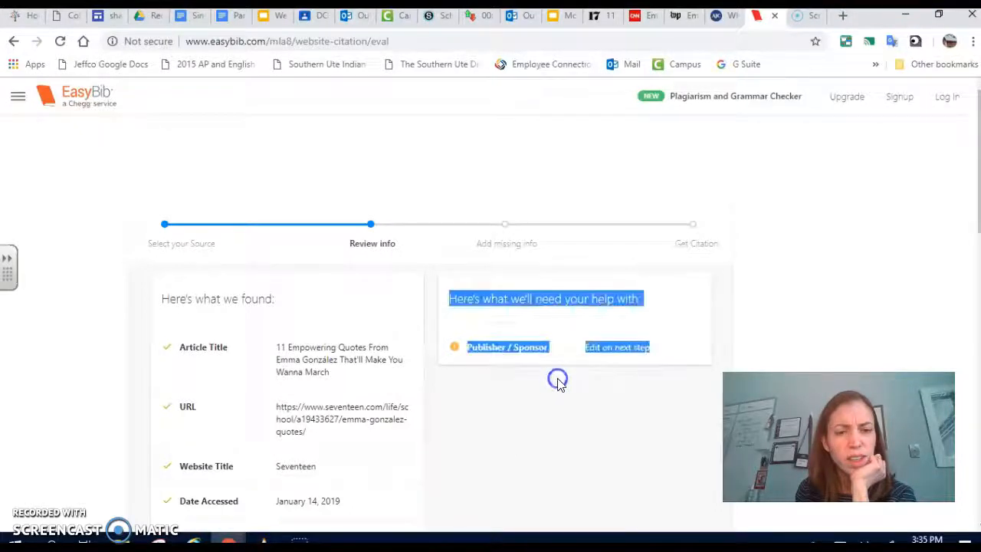
{"action": "scroll", "coordinate": [557, 378], "scroll_direction": "down", "scroll_amount": 3}
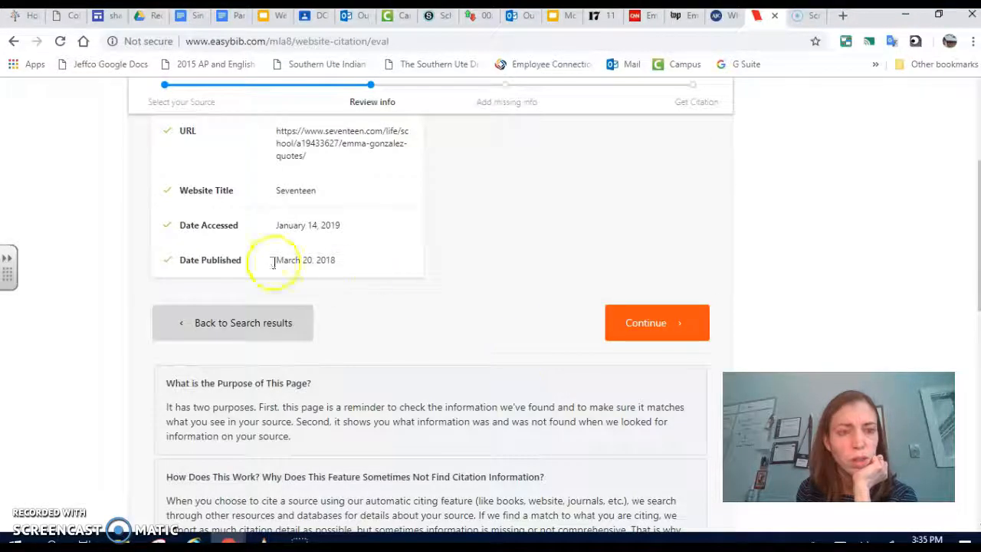
{"action": "scroll", "coordinate": [344, 230], "scroll_direction": "up", "scroll_amount": 2}
{"action": "scroll", "coordinate": [344, 234], "scroll_direction": "down", "scroll_amount": 2}
{"action": "scroll", "coordinate": [344, 236], "scroll_direction": "up", "scroll_amount": 2}
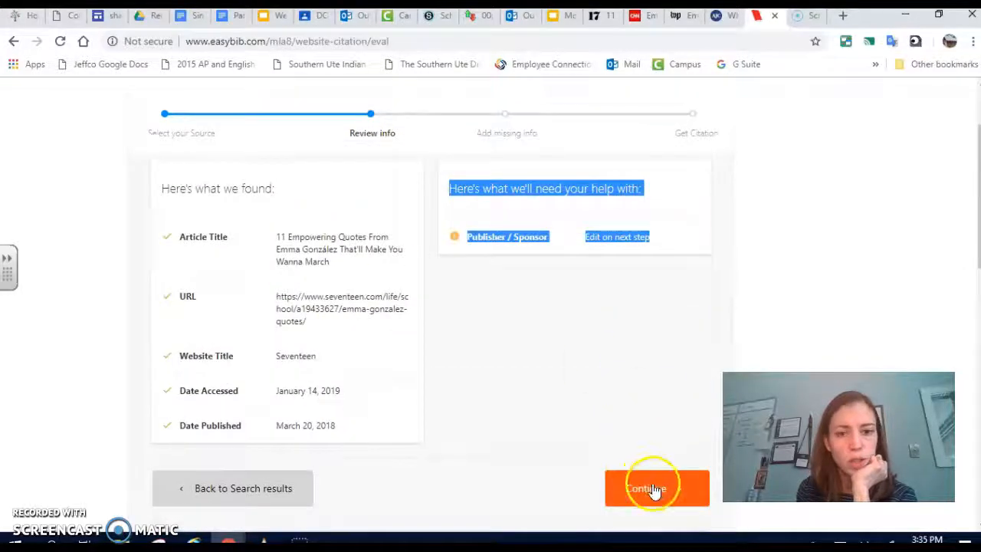
{"action": "left_click", "coordinate": [654, 491]}
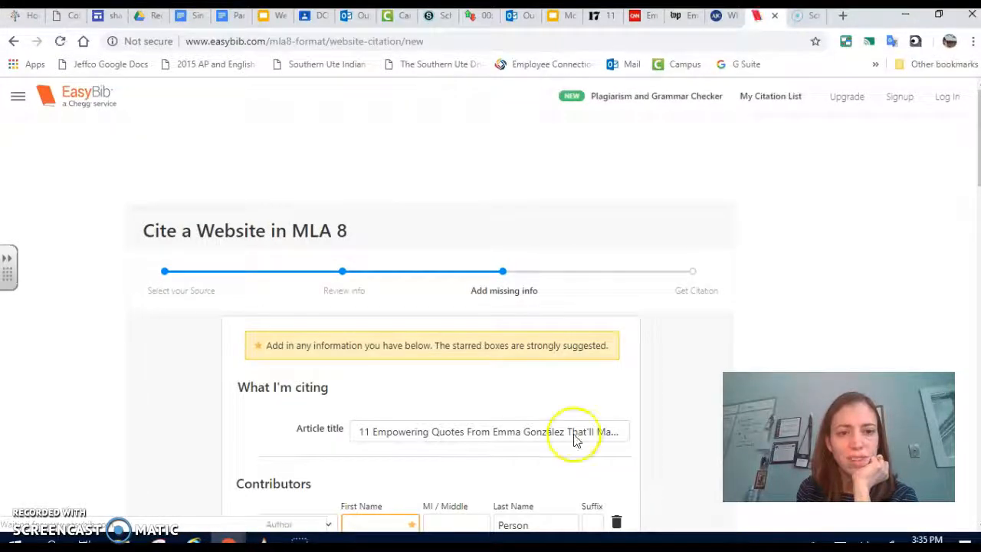
Check the Seventeen article's byline and enter the author's first and last name in the citation's contributor fields.
{"action": "scroll", "coordinate": [575, 437], "scroll_direction": "down", "scroll_amount": 3}
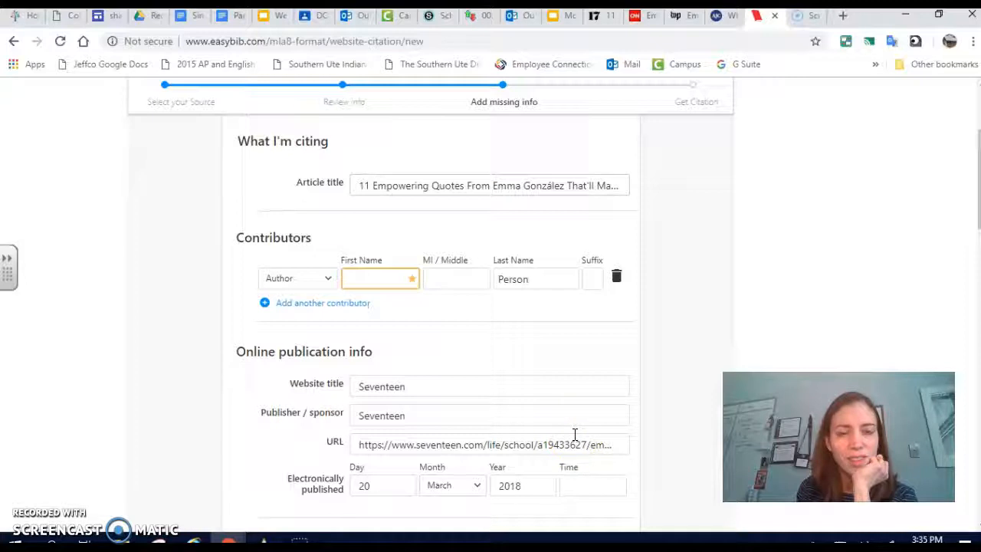
{"action": "left_click", "coordinate": [360, 276]}
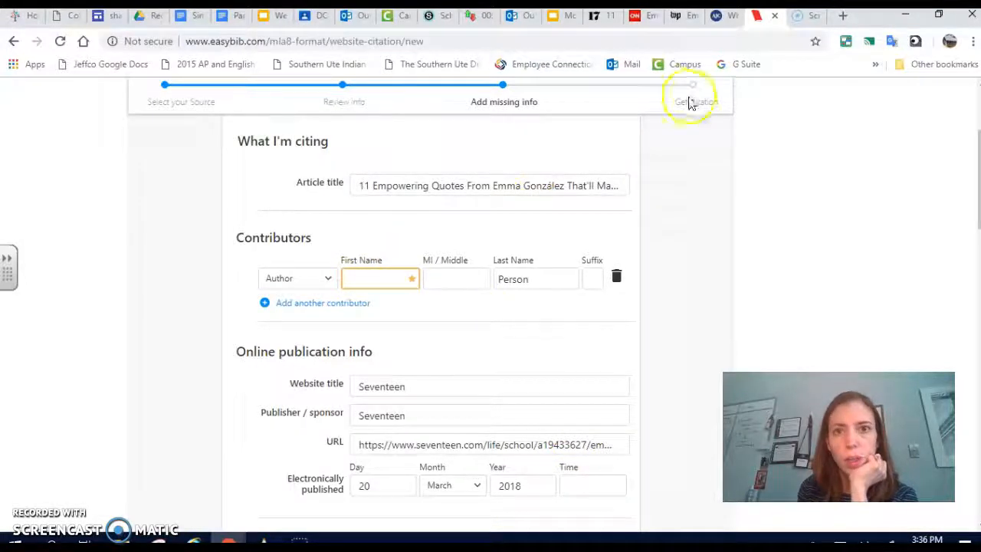
{"action": "left_click", "coordinate": [595, 16]}
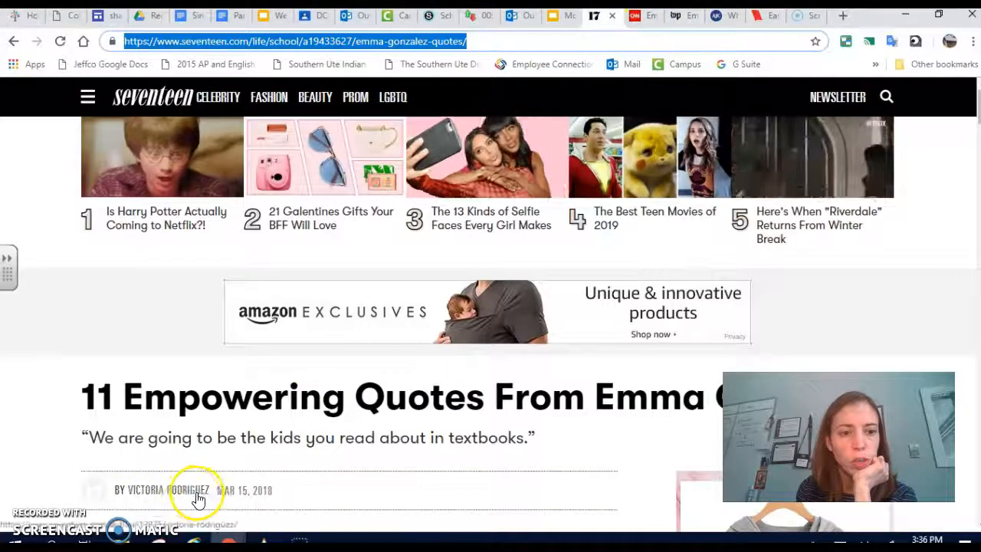
{"action": "left_click", "coordinate": [758, 17]}
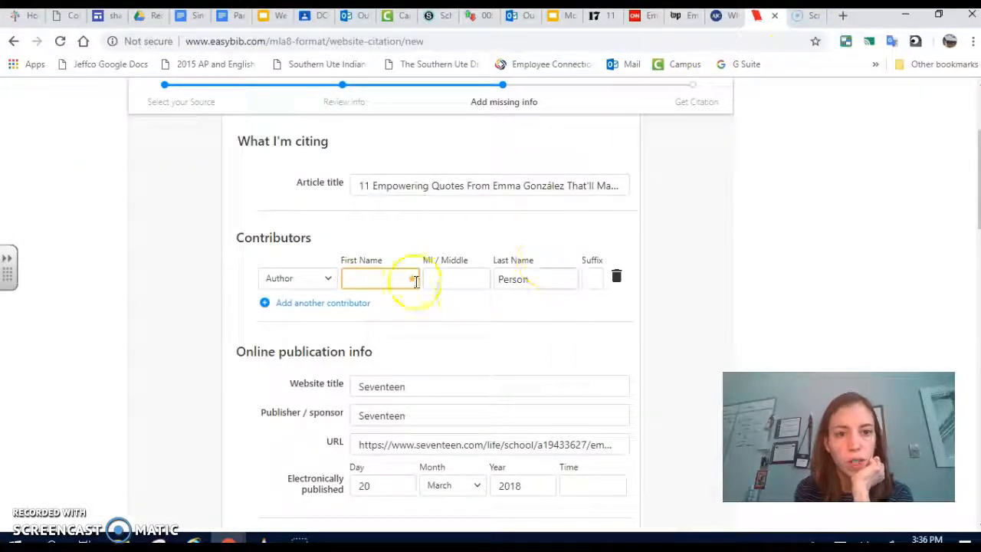
{"action": "left_click", "coordinate": [387, 278]}
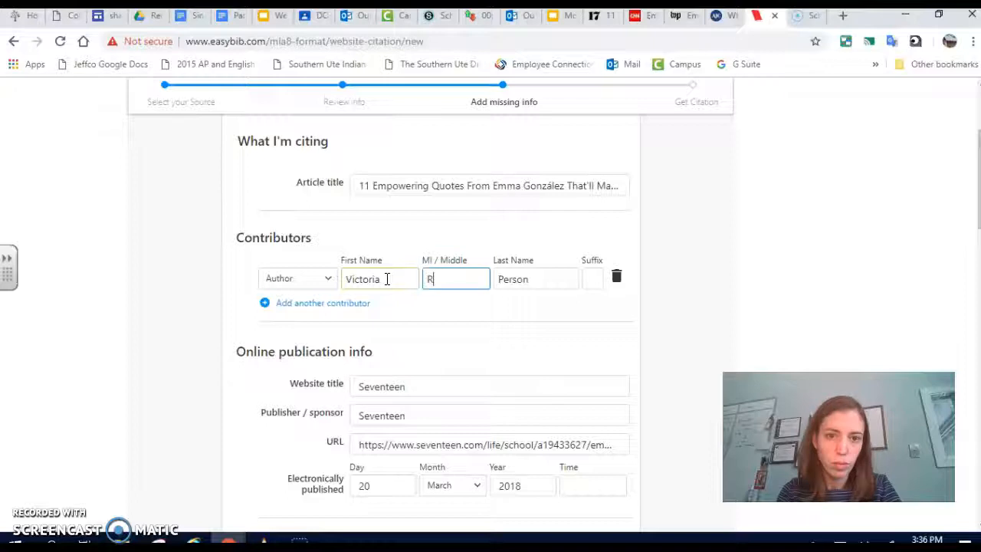
{"action": "key", "text": "Tab"}
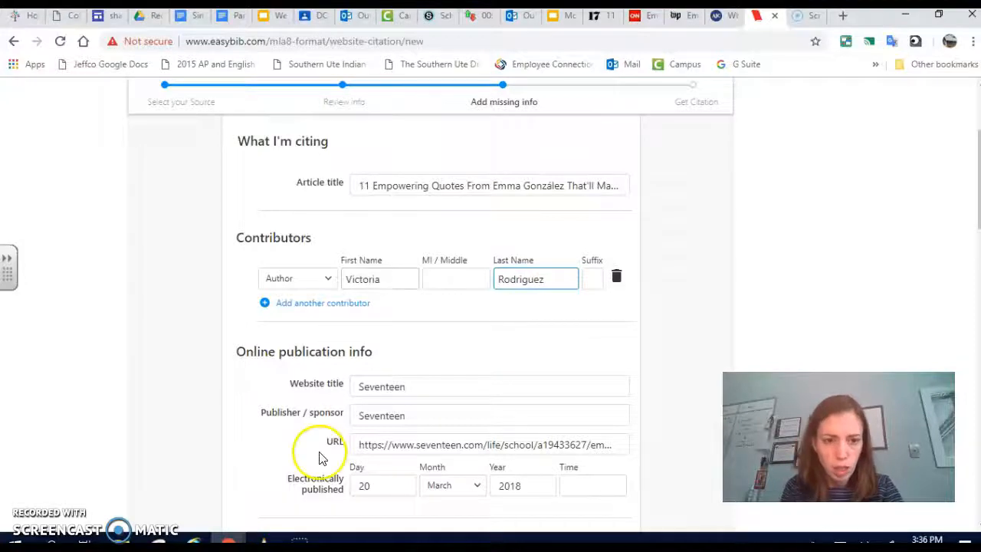
Check the online publication info, complete the Seventeen article's citation, and view its entry in the citation list.
{"action": "scroll", "coordinate": [453, 407], "scroll_direction": "down", "scroll_amount": 3}
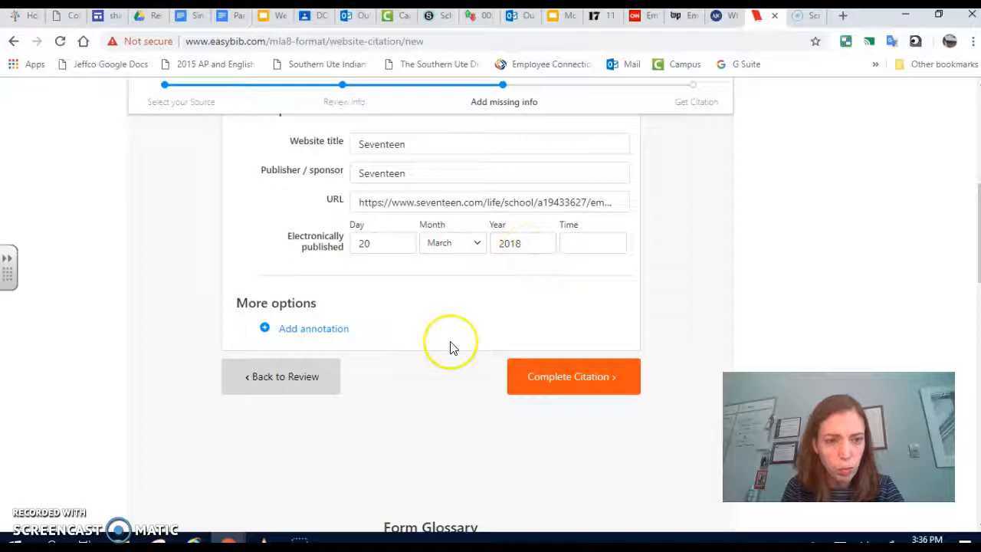
{"action": "scroll", "coordinate": [452, 346], "scroll_direction": "down", "scroll_amount": 2}
{"action": "left_click", "coordinate": [598, 240]}
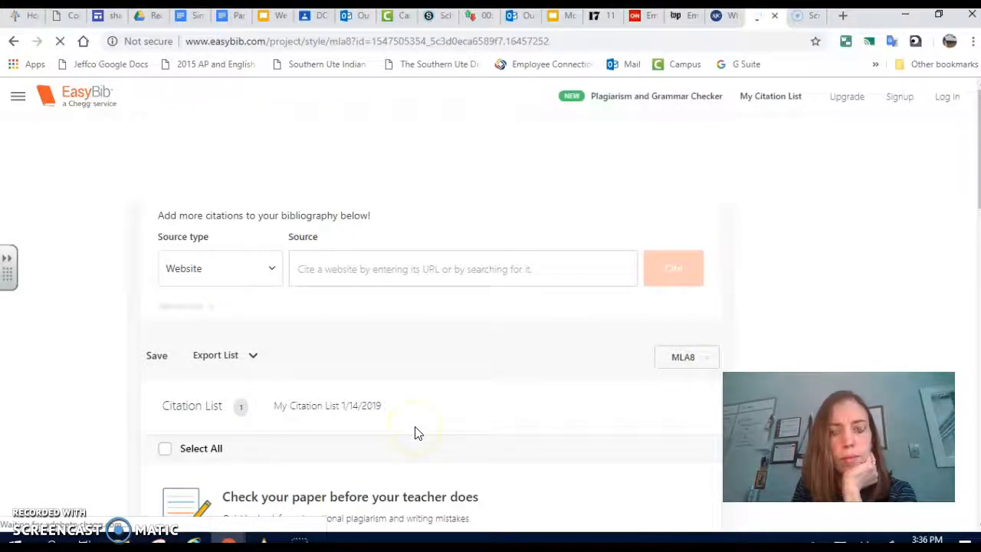
{"action": "scroll", "coordinate": [414, 433], "scroll_direction": "down", "scroll_amount": 2}
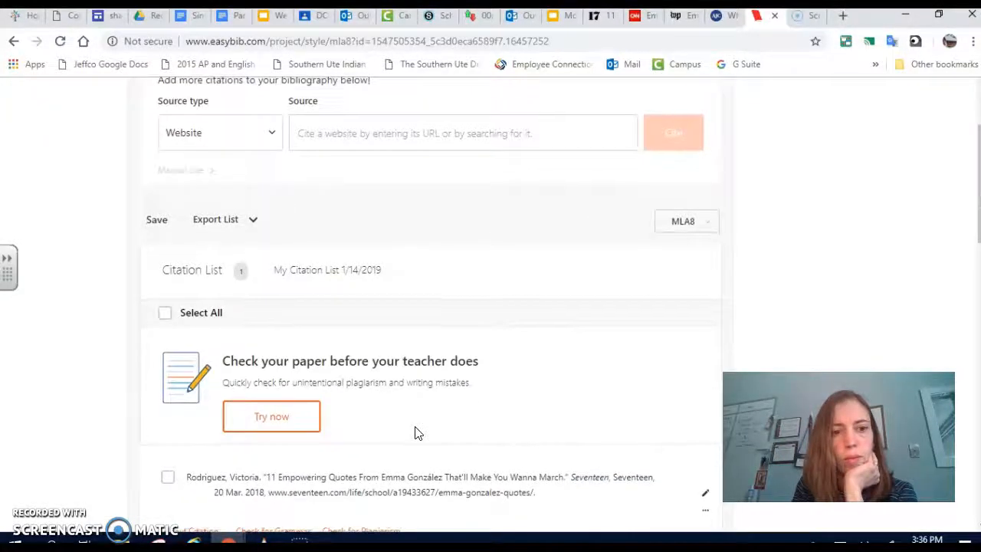
Try to create an in-text citation for the Seventeen entry and return to the citation list.
{"action": "scroll", "coordinate": [415, 433], "scroll_direction": "down", "scroll_amount": 3}
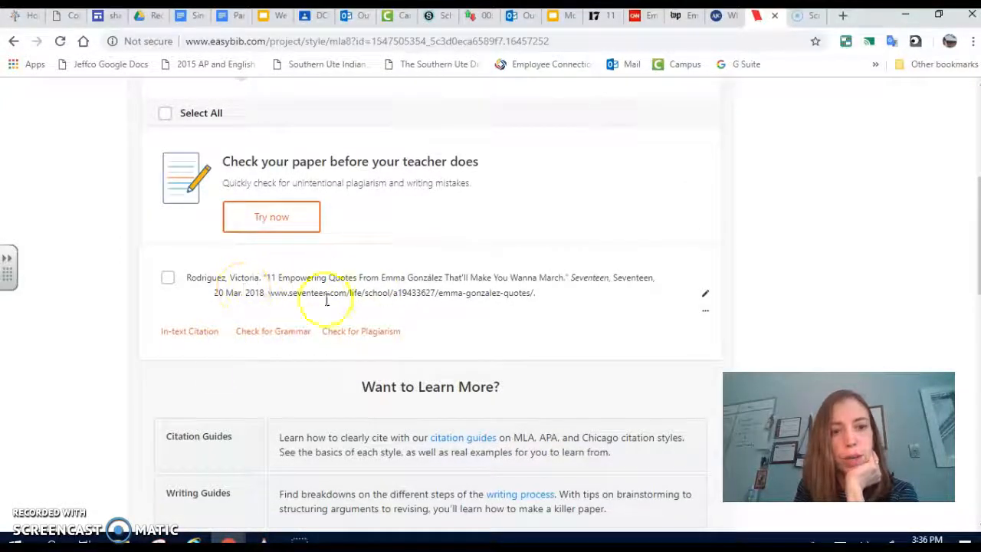
{"action": "left_click", "coordinate": [188, 337]}
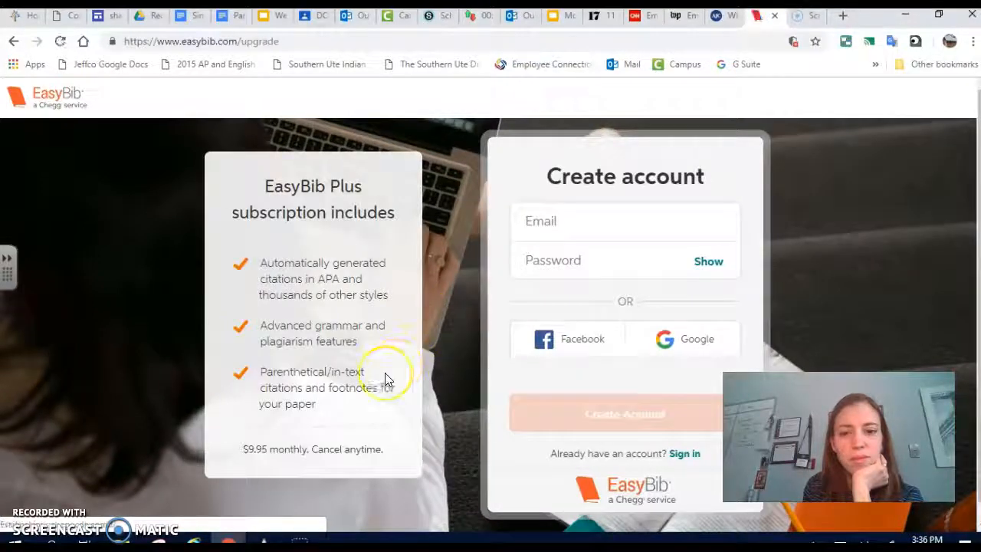
{"action": "left_click", "coordinate": [14, 42]}
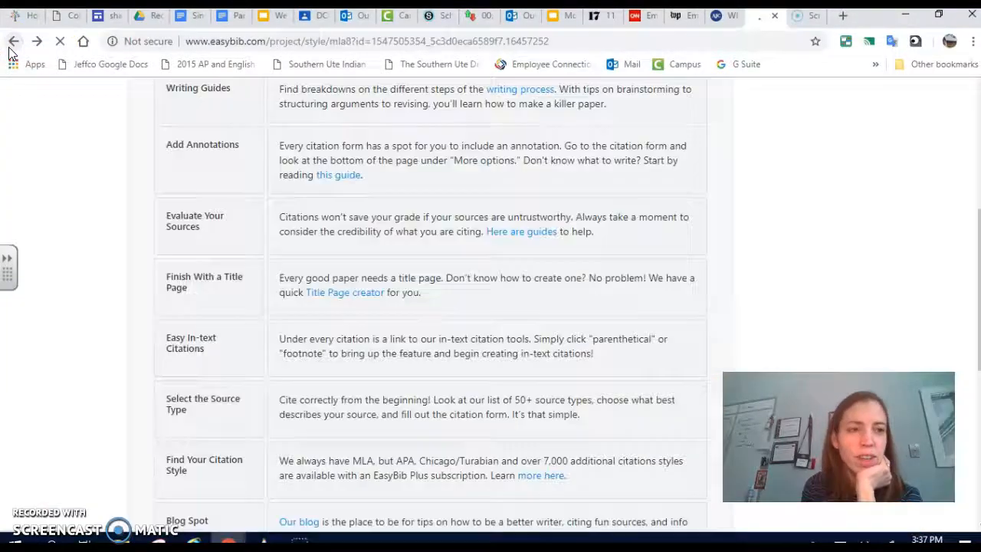
{"action": "scroll", "coordinate": [322, 308], "scroll_direction": "up", "scroll_amount": 5}
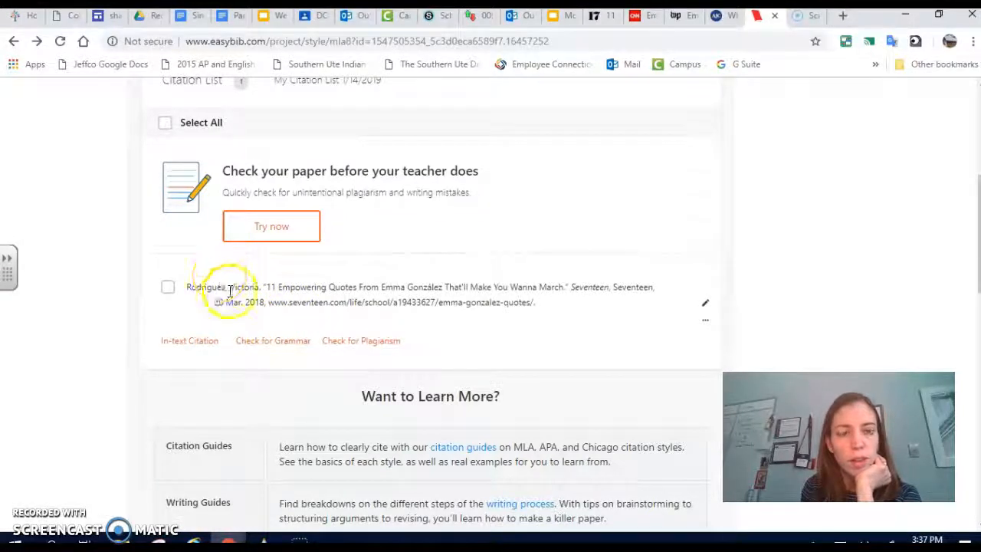
{"action": "scroll", "coordinate": [414, 317], "scroll_direction": "up", "scroll_amount": 4}
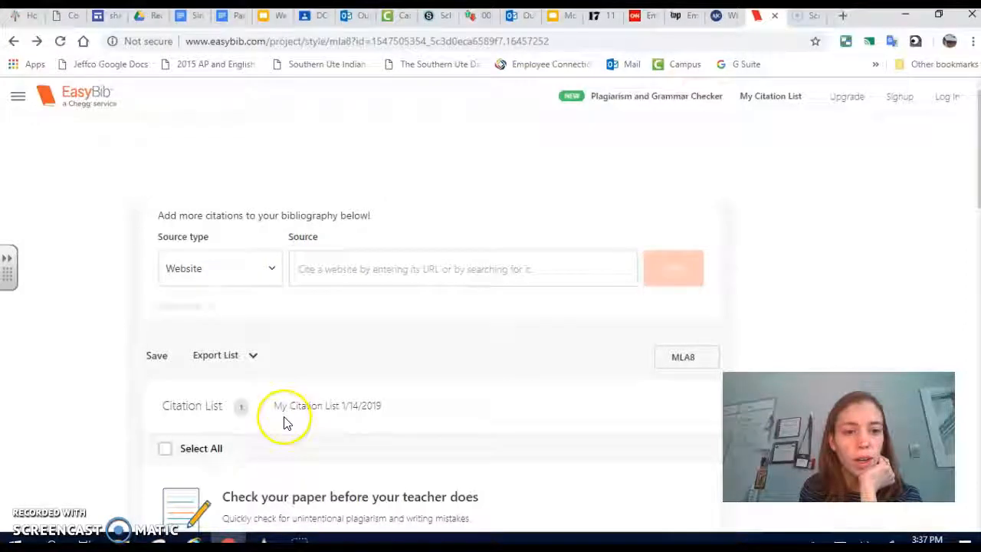
{"action": "scroll", "coordinate": [284, 422], "scroll_direction": "down", "scroll_amount": 3}
{"action": "scroll", "coordinate": [283, 422], "scroll_direction": "down", "scroll_amount": 1}
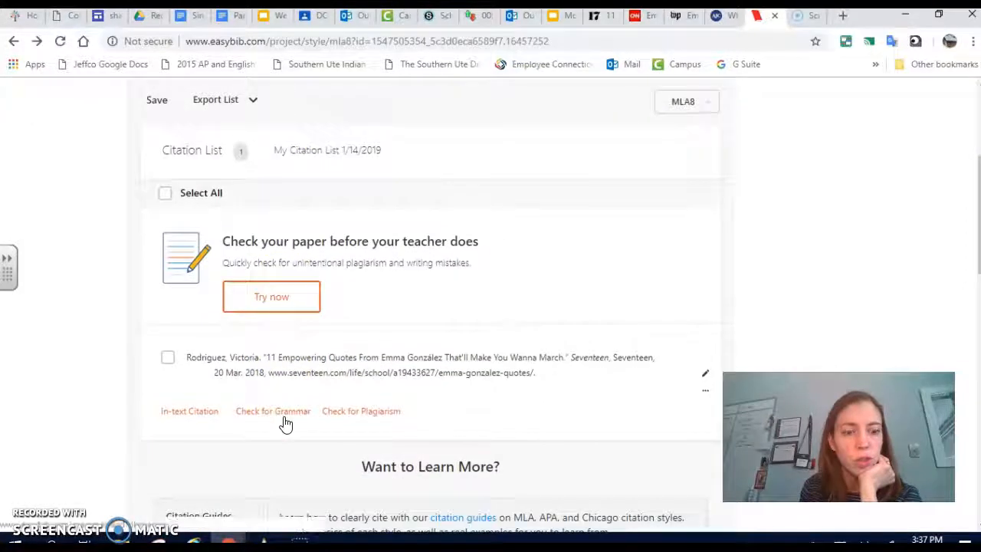
Copy the URL of the AJC article about Emma Gonzalez and submit it in EasyBib as a website source to cite.
{"action": "scroll", "coordinate": [285, 424], "scroll_direction": "up", "scroll_amount": 3}
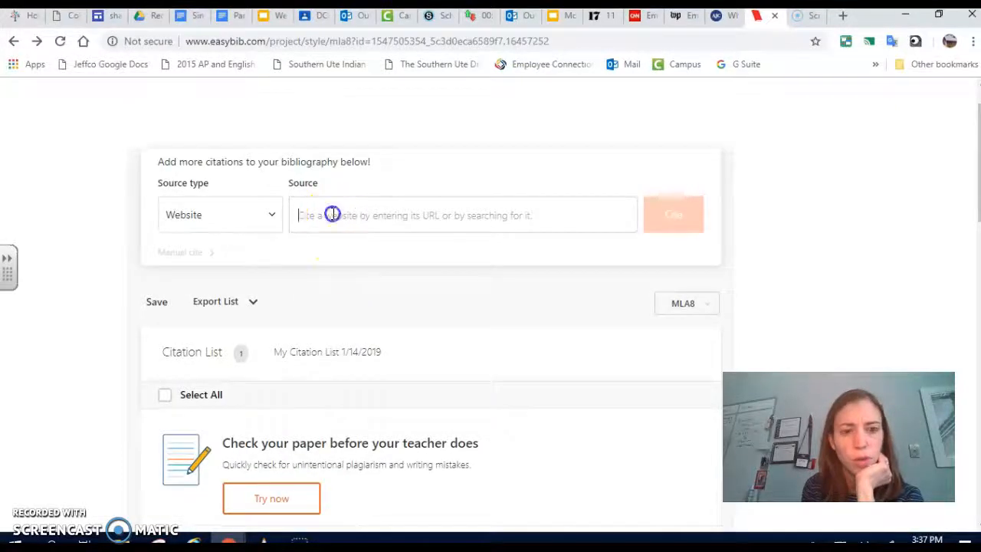
{"action": "left_click", "coordinate": [333, 214]}
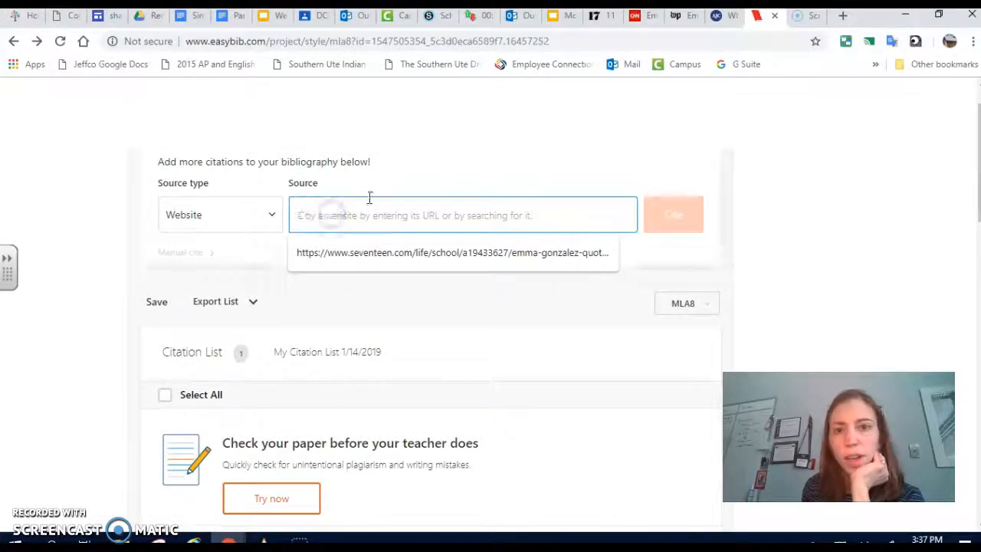
{"action": "left_click", "coordinate": [722, 18]}
{"action": "left_click", "coordinate": [667, 41]}
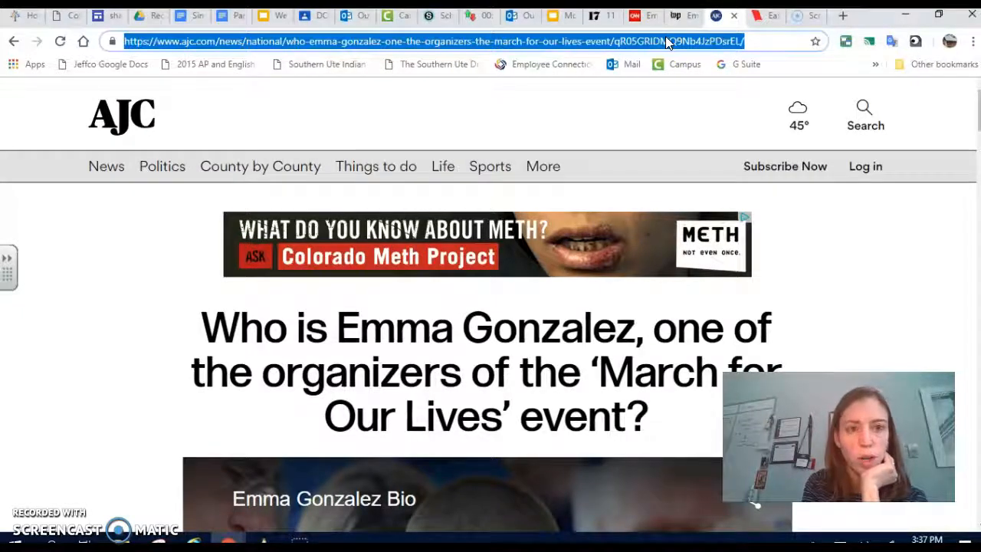
{"action": "left_click", "coordinate": [756, 15]}
{"action": "left_click", "coordinate": [328, 192]}
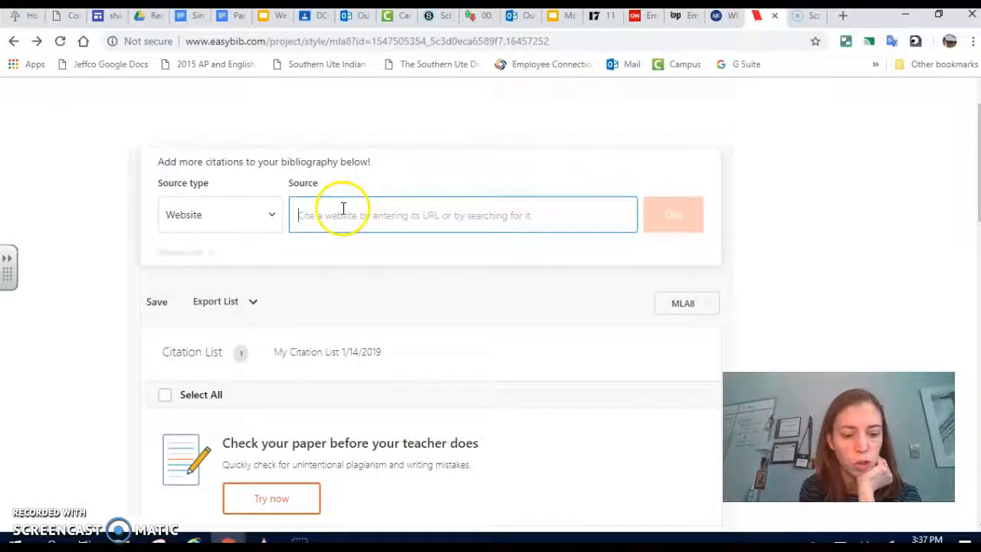
{"action": "left_click", "coordinate": [344, 208]}
{"action": "key", "text": "ctrl+v"}
{"action": "left_click", "coordinate": [670, 215]}
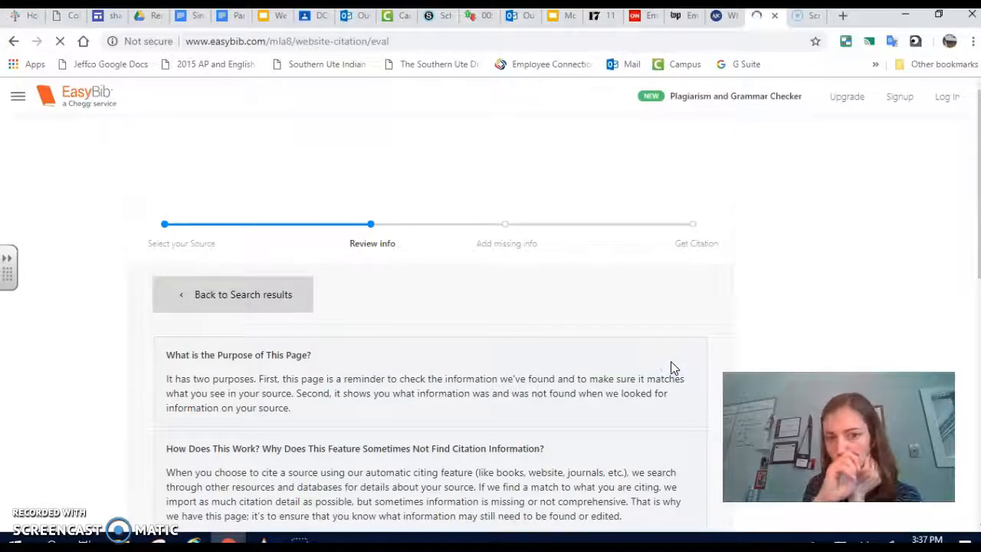
Review the AJC article's retrieved citation details and continue to the missing information form.
{"action": "scroll", "coordinate": [526, 436], "scroll_direction": "down", "scroll_amount": 3}
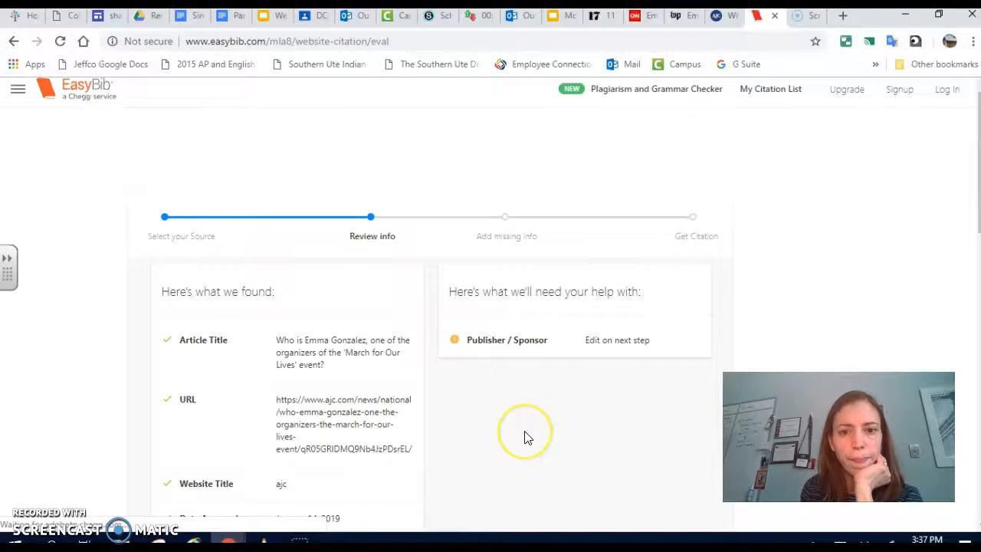
{"action": "scroll", "coordinate": [524, 437], "scroll_direction": "down", "scroll_amount": 1}
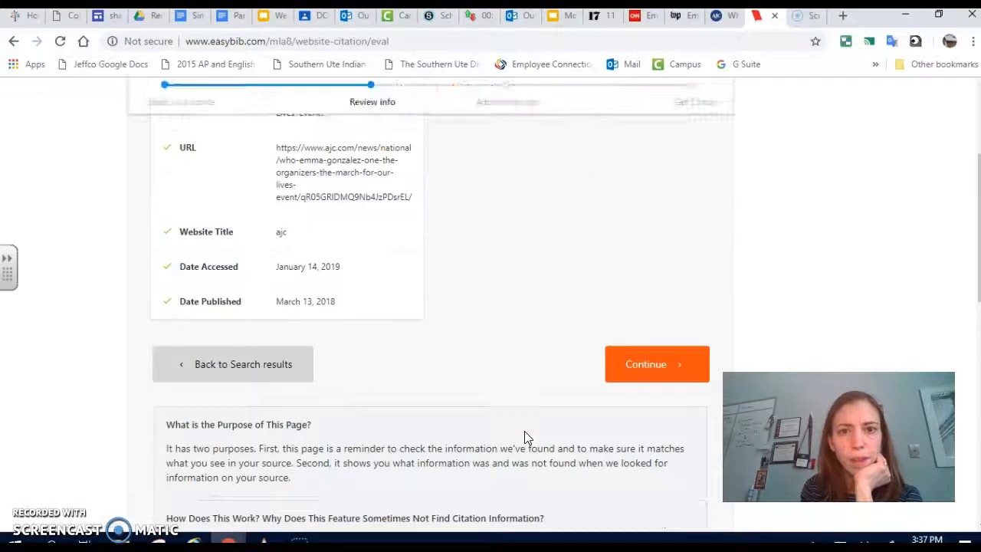
{"action": "left_click", "coordinate": [647, 370]}
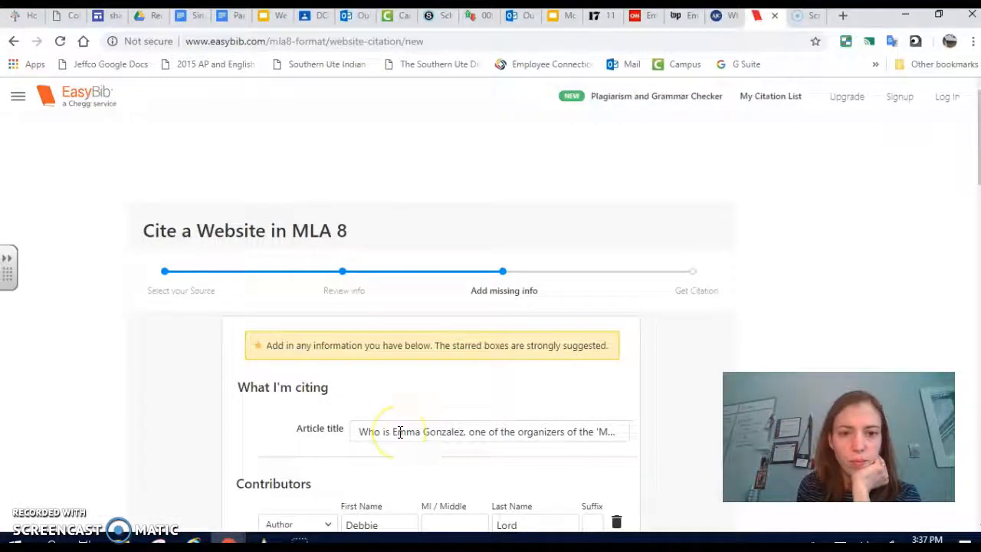
Check the AJC article's contributors and online publication info, and complete its citation in the citation list.
{"action": "scroll", "coordinate": [399, 433], "scroll_direction": "down", "scroll_amount": 5}
{"action": "scroll", "coordinate": [399, 435], "scroll_direction": "up", "scroll_amount": 2}
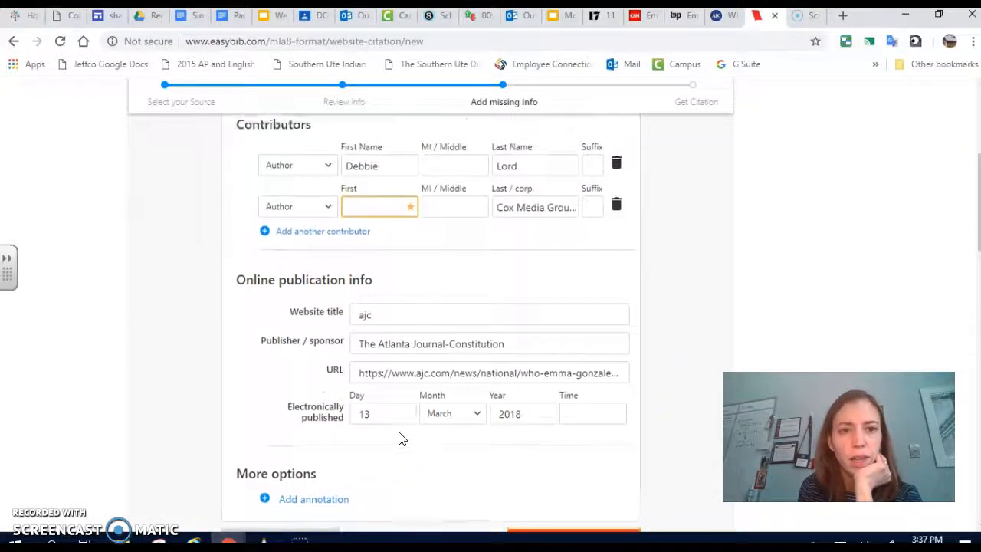
{"action": "scroll", "coordinate": [398, 437], "scroll_direction": "up", "scroll_amount": 1}
{"action": "left_click", "coordinate": [383, 238]}
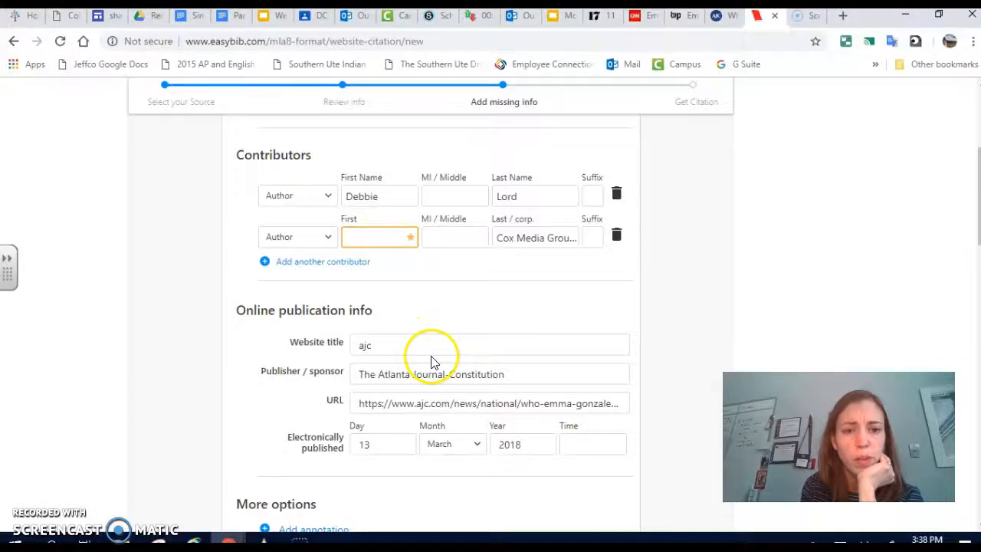
{"action": "scroll", "coordinate": [432, 360], "scroll_direction": "down", "scroll_amount": 2}
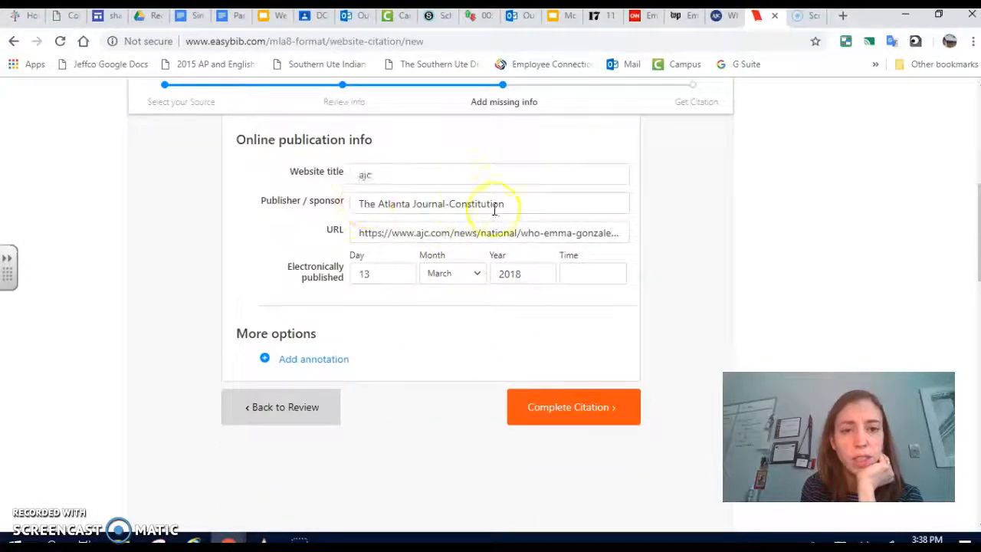
{"action": "left_click", "coordinate": [542, 414]}
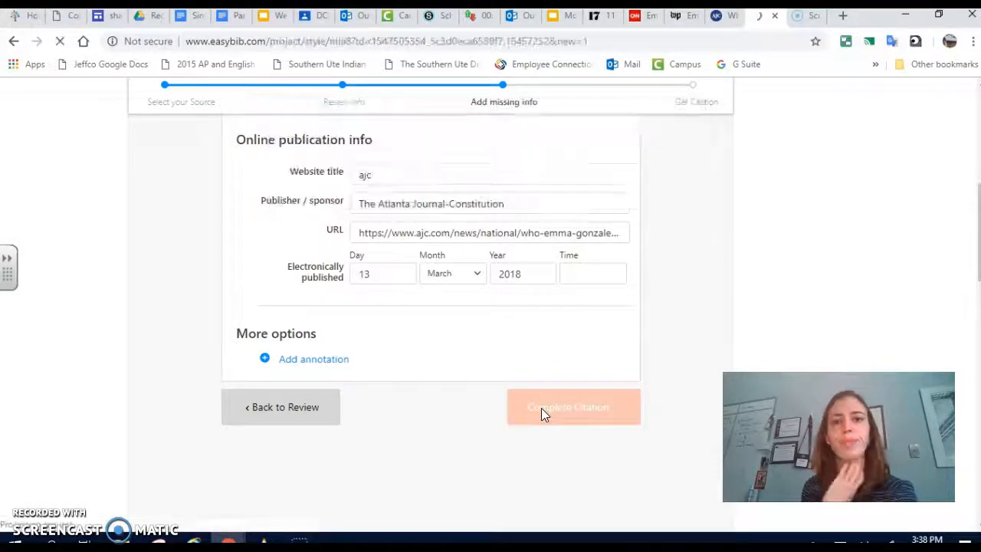
{"action": "scroll", "coordinate": [470, 417], "scroll_direction": "down", "scroll_amount": 4}
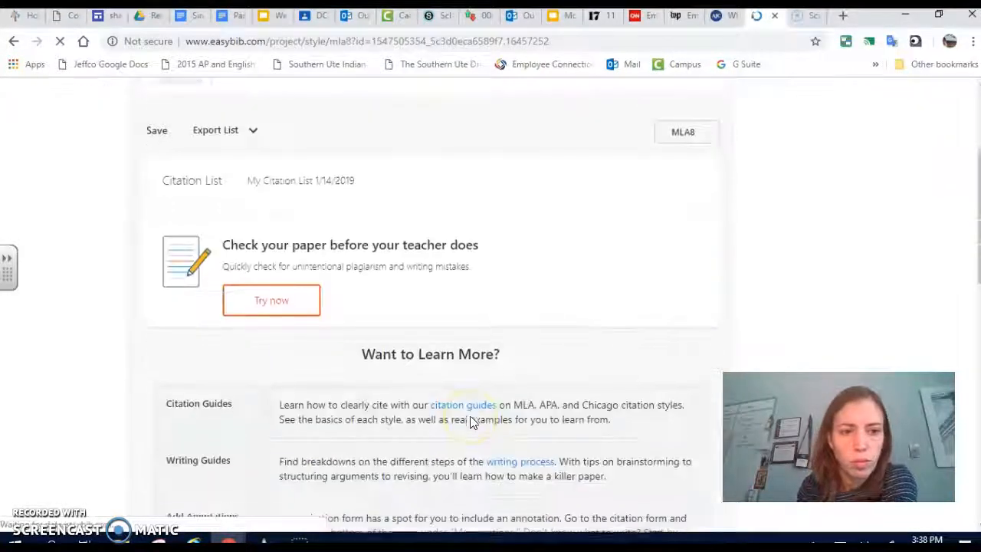
{"action": "scroll", "coordinate": [470, 417], "scroll_direction": "down", "scroll_amount": 1}
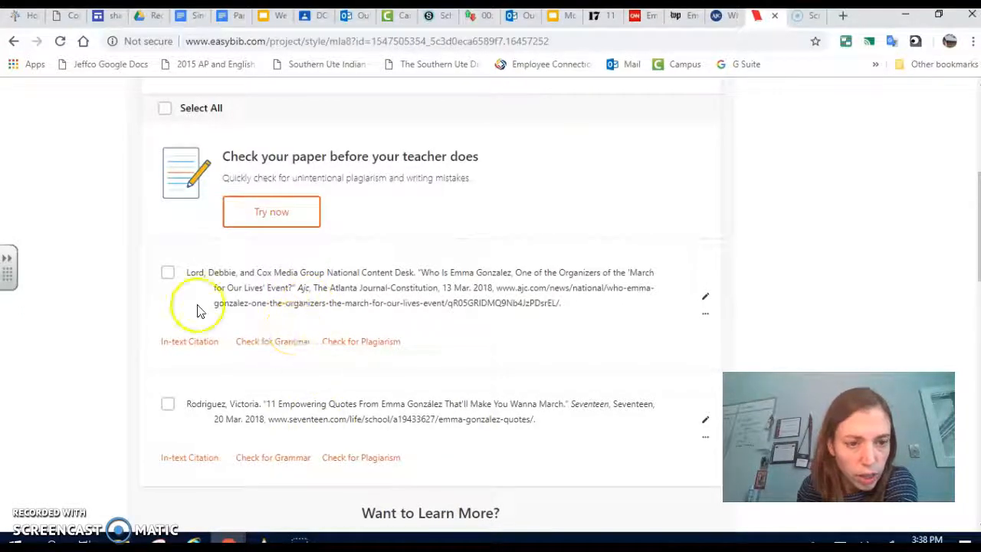
Copy the URL of the CNN article about Emma Gonzalez and submit it in EasyBib as a website source.
{"action": "scroll", "coordinate": [346, 369], "scroll_direction": "up", "scroll_amount": 2}
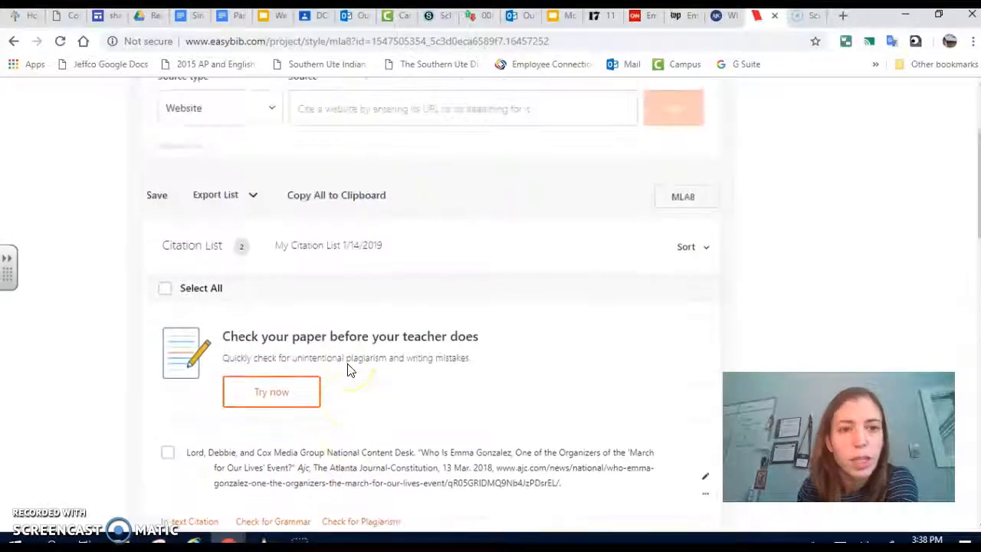
{"action": "scroll", "coordinate": [346, 368], "scroll_direction": "up", "scroll_amount": 2}
{"action": "left_click", "coordinate": [339, 275]}
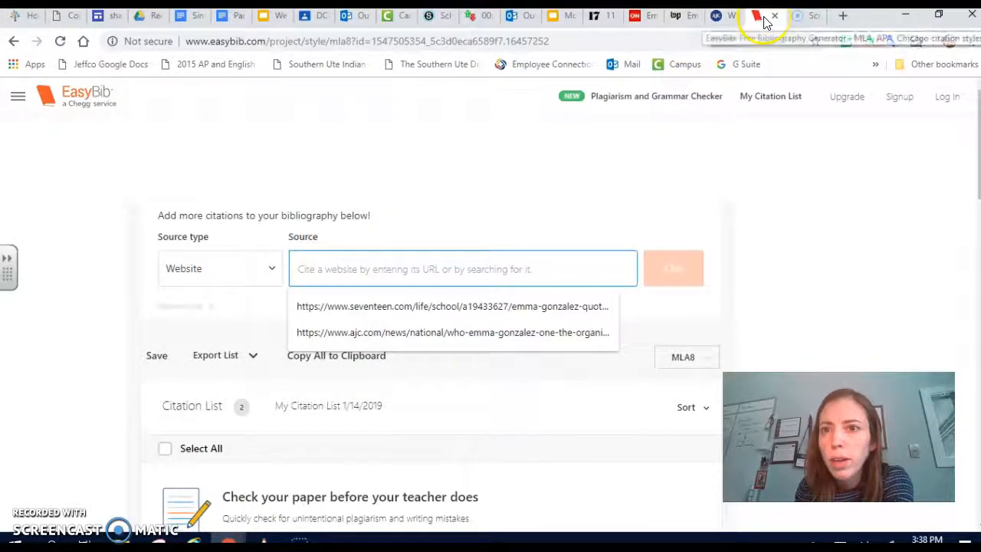
{"action": "left_click", "coordinate": [642, 19]}
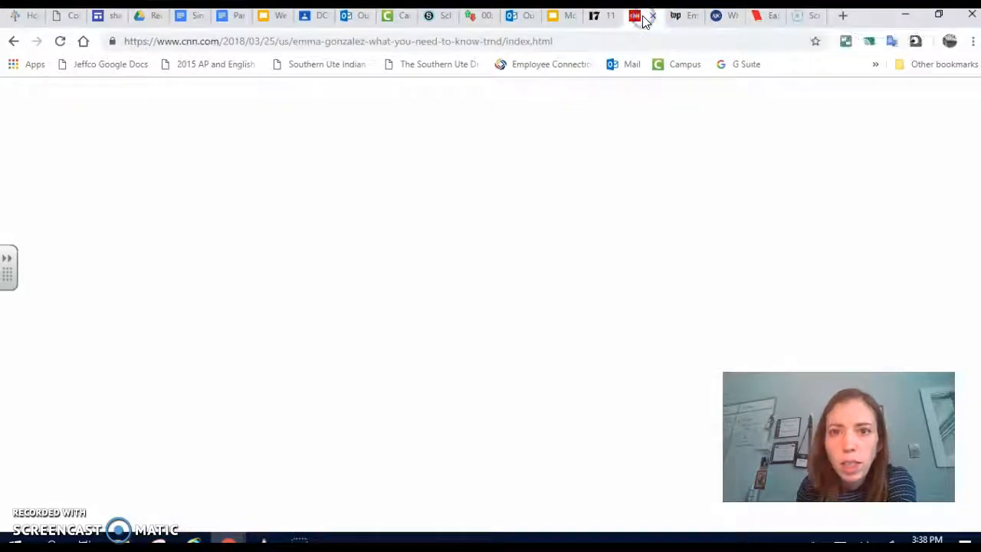
{"action": "left_click", "coordinate": [440, 41]}
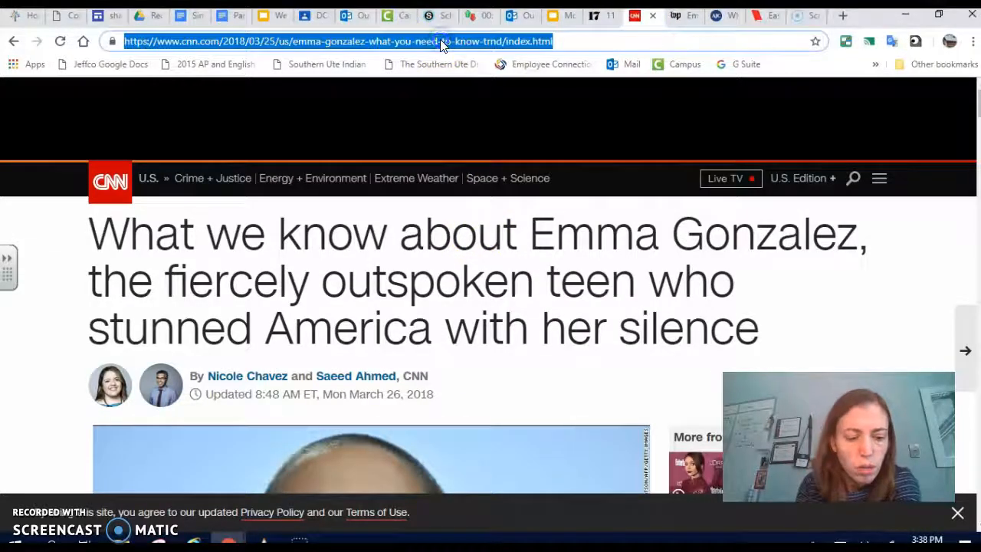
{"action": "left_click", "coordinate": [762, 17]}
{"action": "type", "text": "https://www.cnn.com/2018/03/25/us/emma-gonzalez-what-you-need-to-know/index.html"}
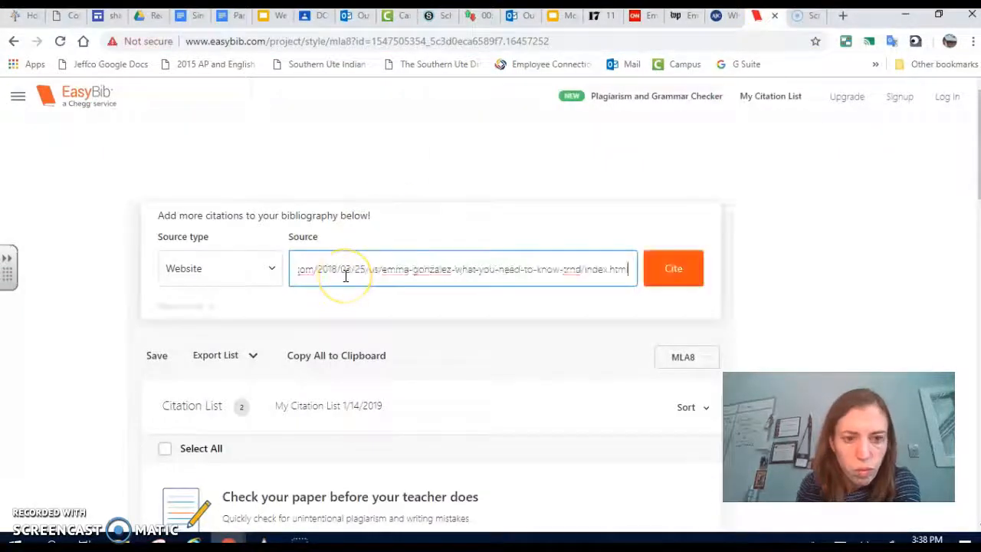
{"action": "left_click", "coordinate": [678, 281]}
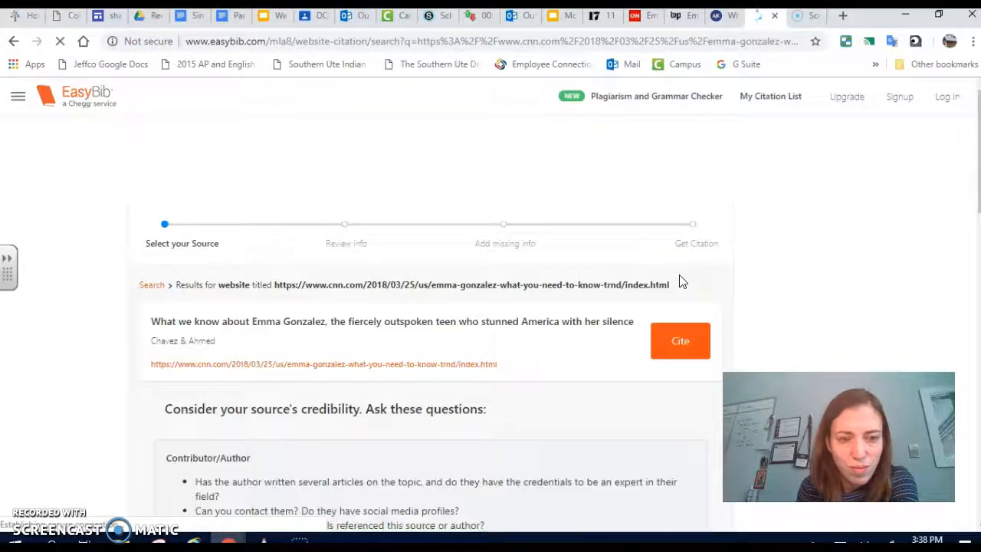
Choose the CNN article to cite, review its retrieved details, and continue to the missing information form.
{"action": "left_click", "coordinate": [684, 345]}
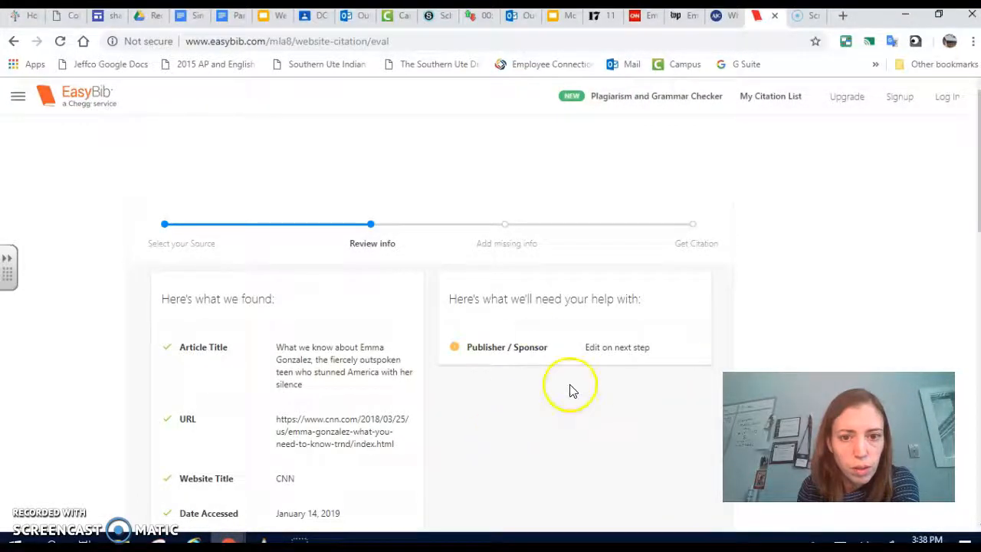
{"action": "scroll", "coordinate": [569, 386], "scroll_direction": "down", "scroll_amount": 3}
{"action": "left_click", "coordinate": [671, 351]}
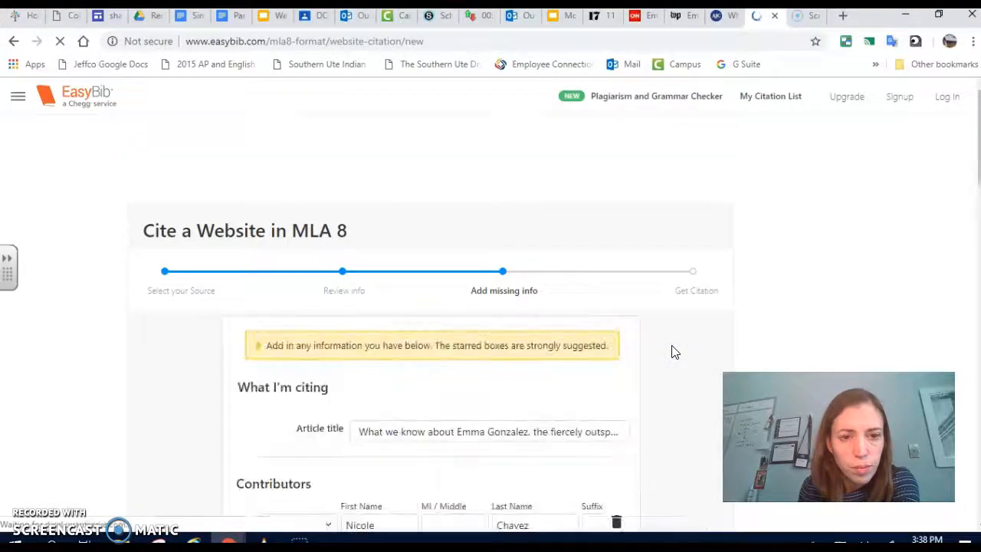
Check the CNN article's contributors and online publication info, and complete its citation in the citation list.
{"action": "scroll", "coordinate": [499, 374], "scroll_direction": "down", "scroll_amount": 5}
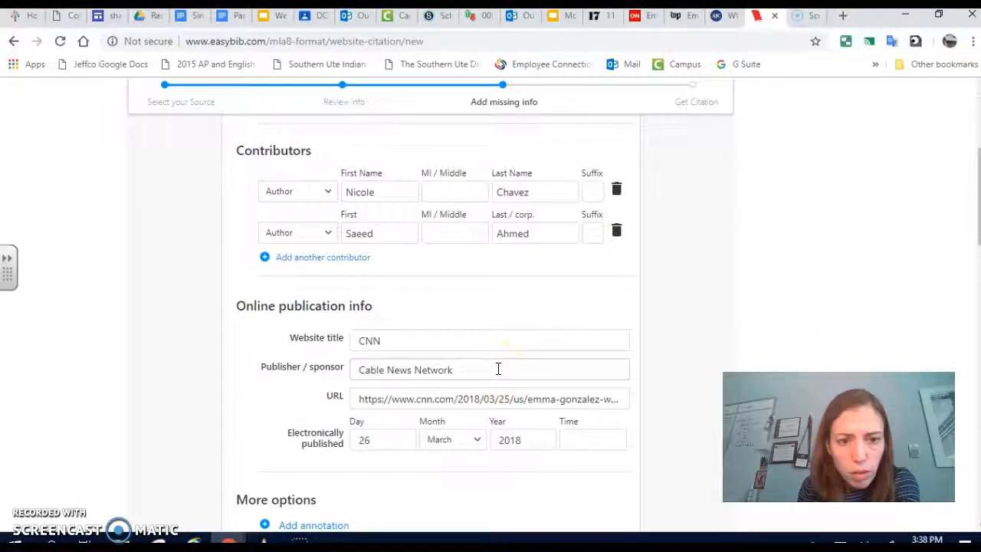
{"action": "scroll", "coordinate": [498, 369], "scroll_direction": "down", "scroll_amount": 2}
{"action": "left_click", "coordinate": [564, 440]}
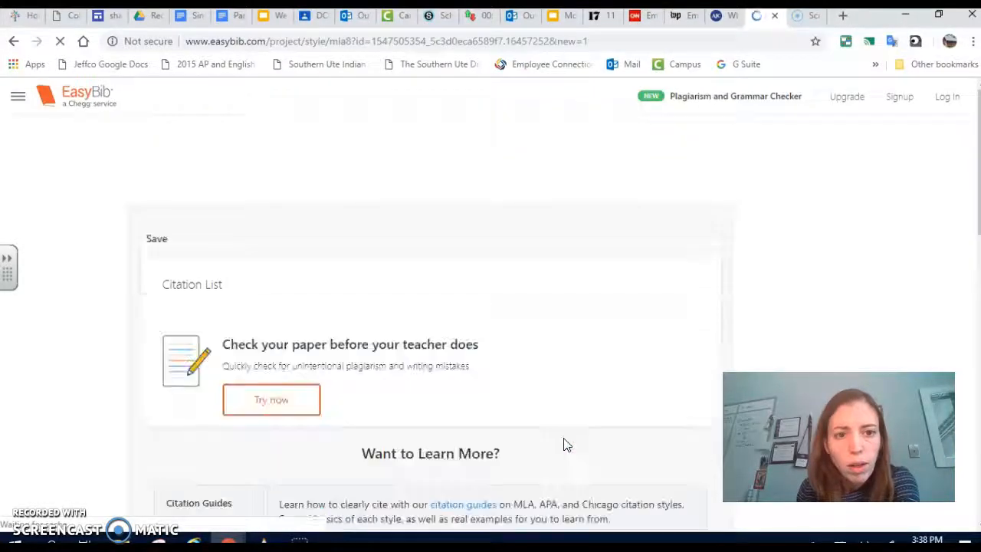
{"action": "scroll", "coordinate": [565, 444], "scroll_direction": "down", "scroll_amount": 5}
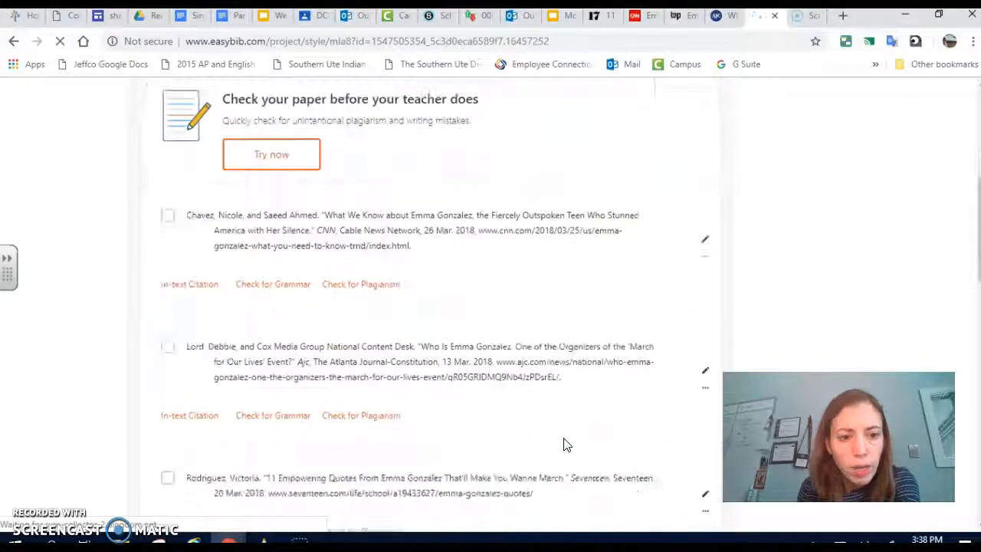
Copy the URL of the Washington Post article about Emma González and submit it in EasyBib as a website source.
{"action": "scroll", "coordinate": [565, 445], "scroll_direction": "up", "scroll_amount": 5}
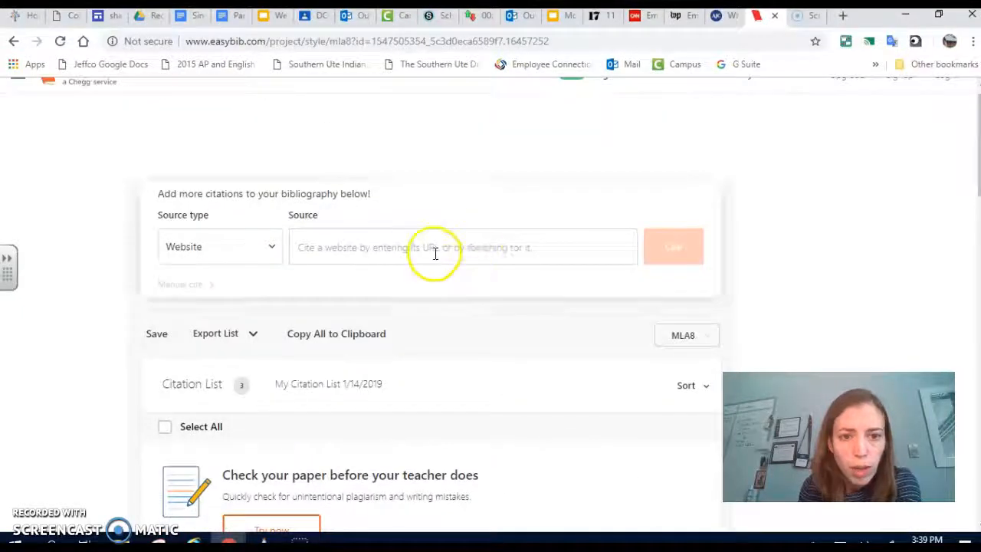
{"action": "left_click", "coordinate": [434, 254]}
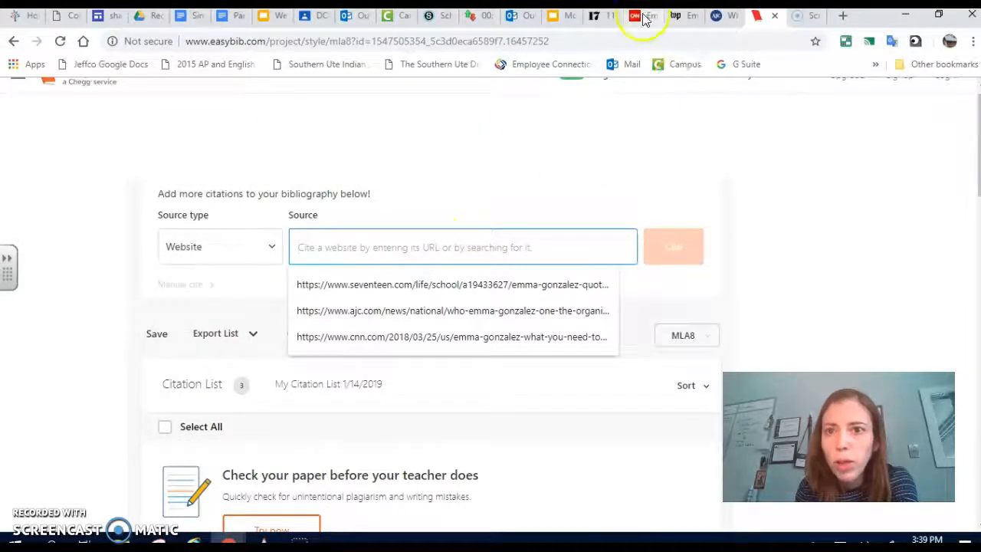
{"action": "left_click", "coordinate": [685, 18]}
{"action": "left_click", "coordinate": [284, 158]}
{"action": "left_click", "coordinate": [420, 42]}
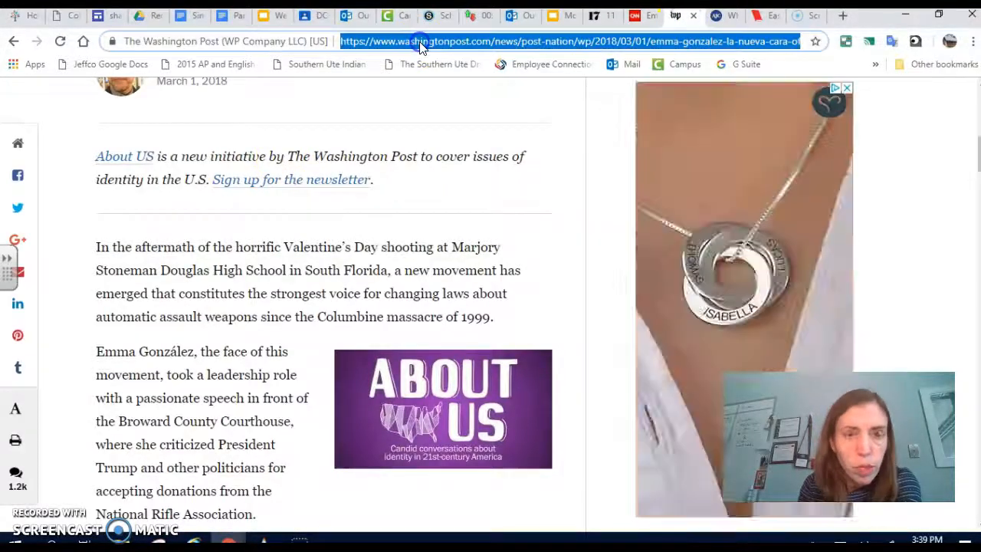
{"action": "left_click", "coordinate": [770, 22]}
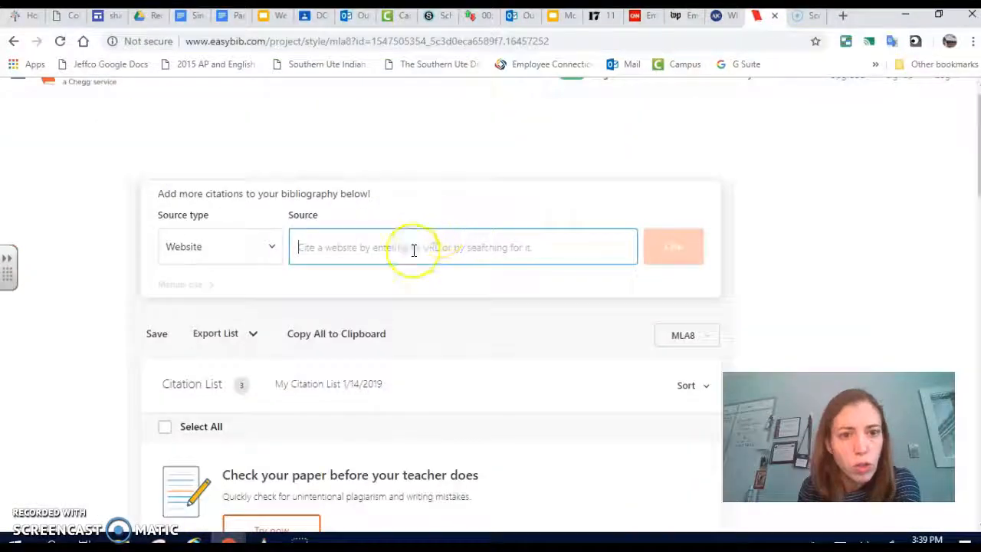
{"action": "key", "text": "ctrl+v"}
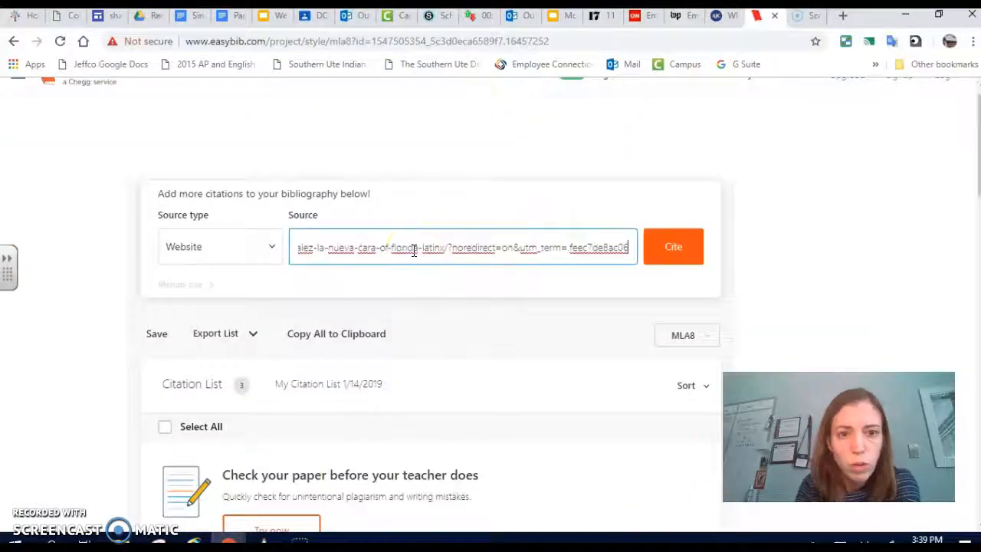
{"action": "left_click", "coordinate": [657, 247]}
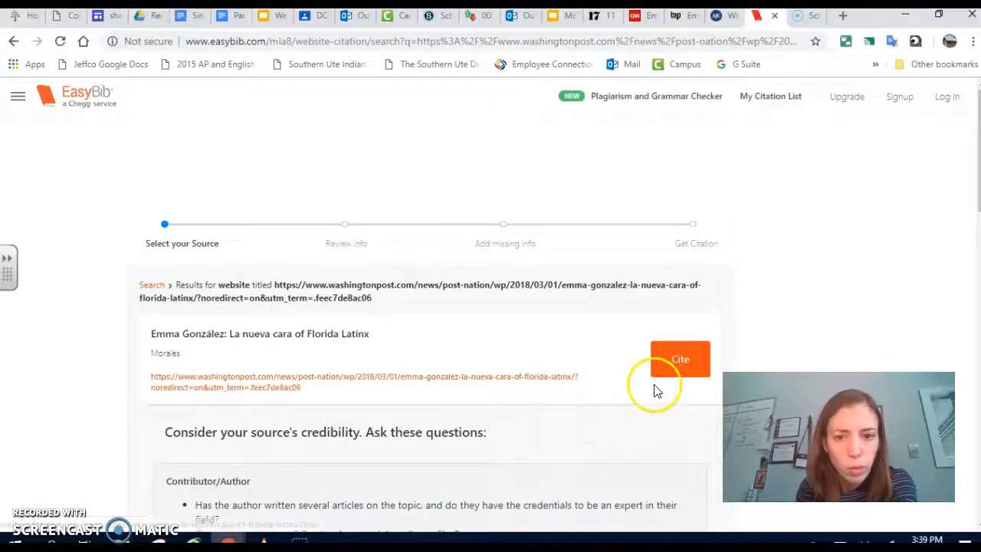
Choose the Washington Post article to cite, review its retrieved details, and continue to the missing information form.
{"action": "left_click", "coordinate": [681, 371]}
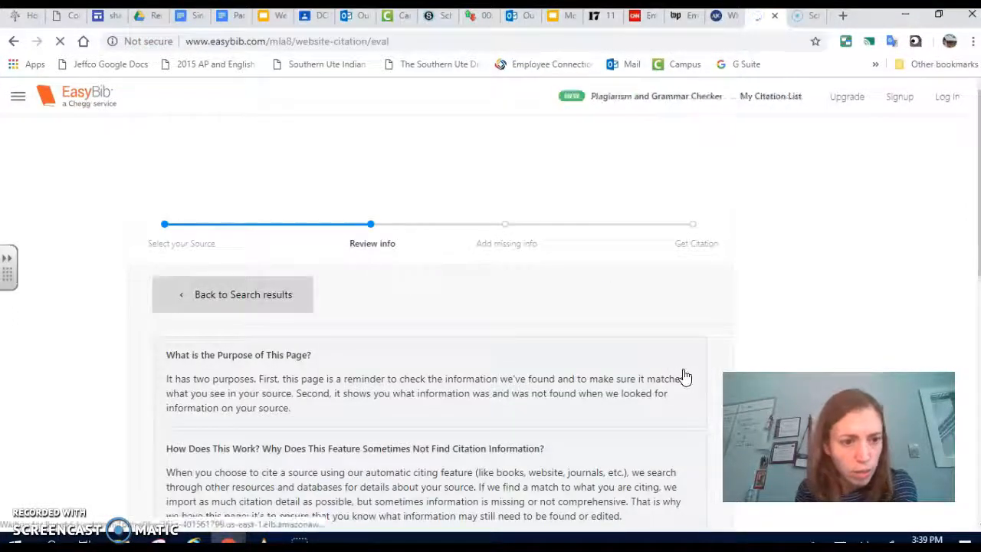
{"action": "scroll", "coordinate": [460, 439], "scroll_direction": "down", "scroll_amount": 1}
{"action": "scroll", "coordinate": [461, 445], "scroll_direction": "down", "scroll_amount": 3}
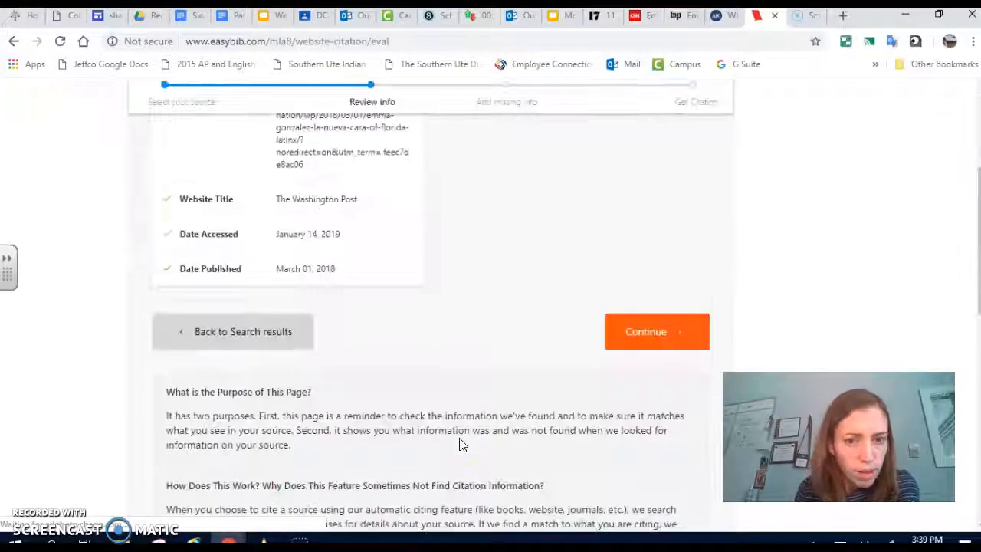
{"action": "left_click", "coordinate": [638, 332]}
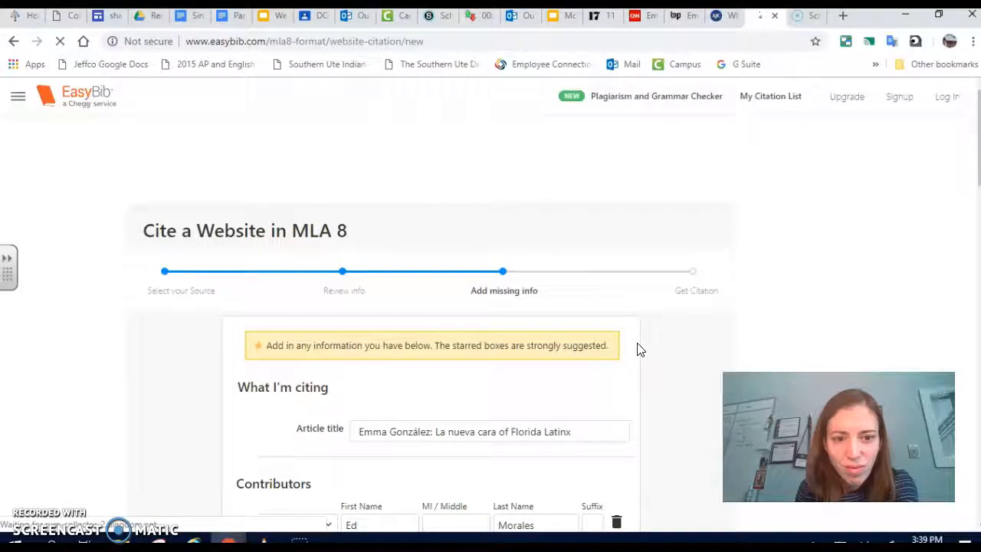
Check the Washington Post article's contributors and online publication info, and complete its citation in the citation list.
{"action": "scroll", "coordinate": [482, 460], "scroll_direction": "down", "scroll_amount": 3}
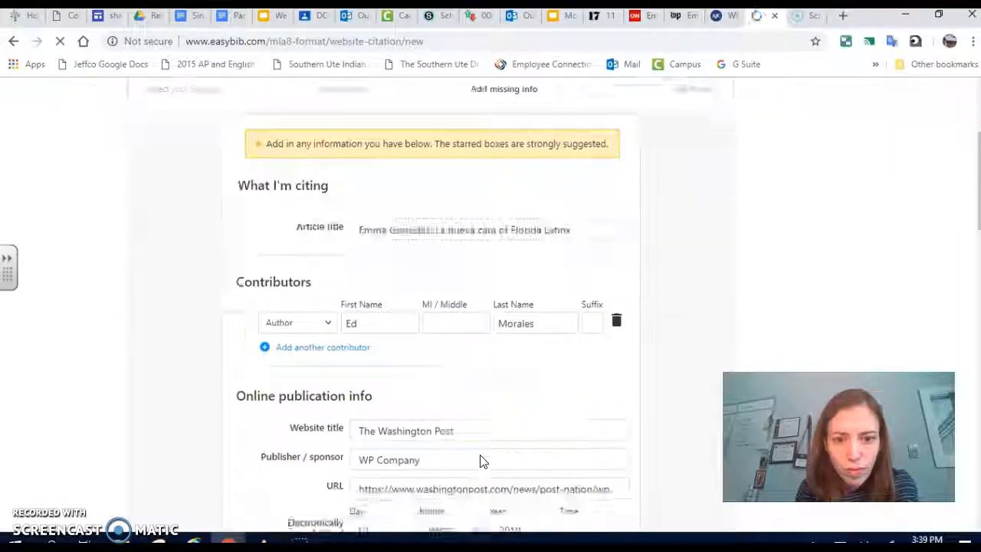
{"action": "scroll", "coordinate": [481, 459], "scroll_direction": "down", "scroll_amount": 3}
{"action": "scroll", "coordinate": [481, 460], "scroll_direction": "up", "scroll_amount": 2}
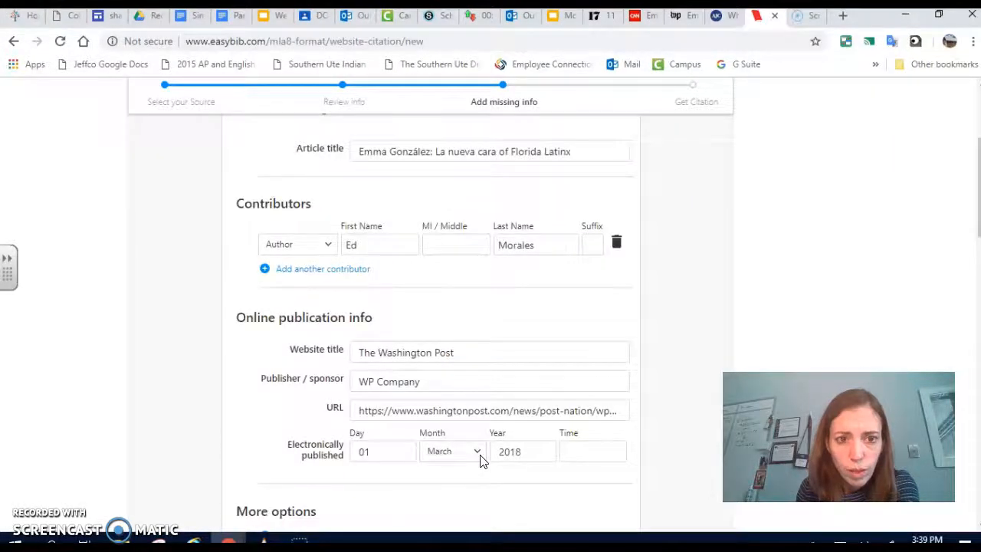
{"action": "scroll", "coordinate": [481, 459], "scroll_direction": "down", "scroll_amount": 3}
{"action": "left_click", "coordinate": [576, 399]}
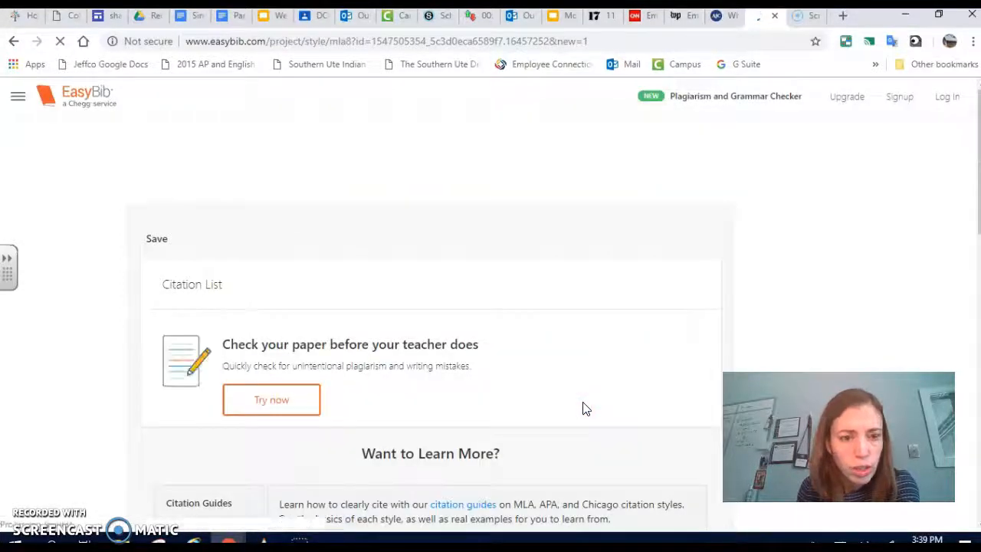
Review the citation list and save it to Google Docs, allowing EasyBib access to the school Google account.
{"action": "scroll", "coordinate": [583, 403], "scroll_direction": "down", "scroll_amount": 3}
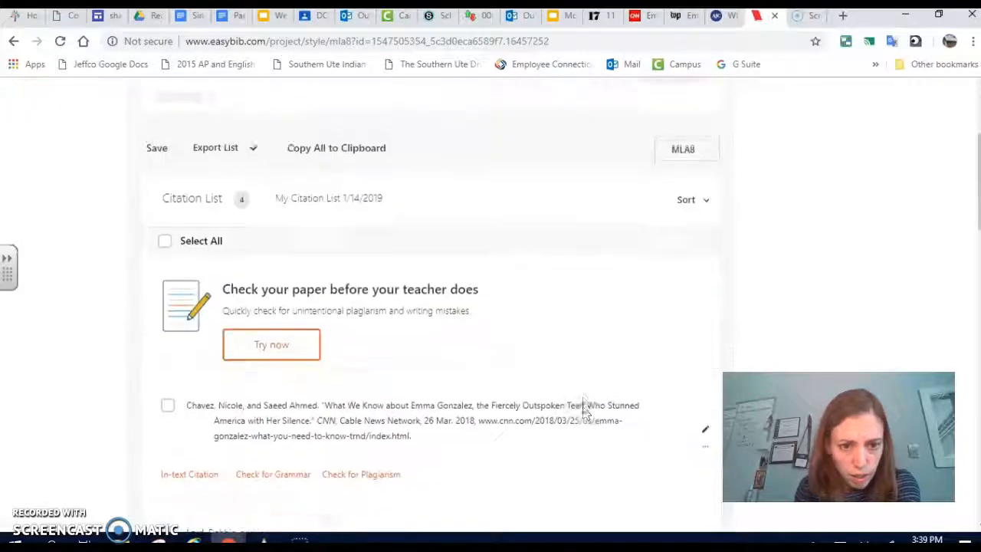
{"action": "scroll", "coordinate": [582, 406], "scroll_direction": "down", "scroll_amount": 2}
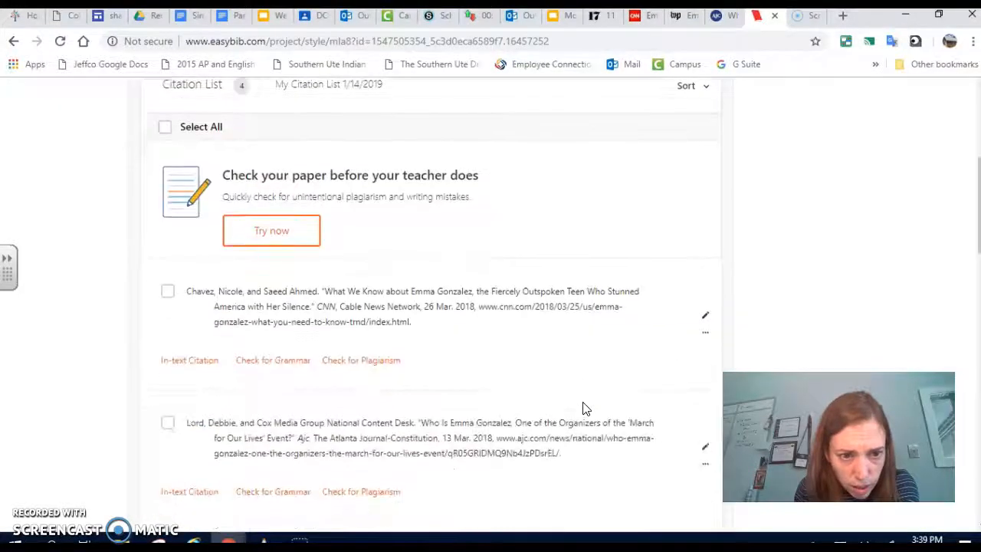
{"action": "scroll", "coordinate": [582, 408], "scroll_direction": "down", "scroll_amount": 3}
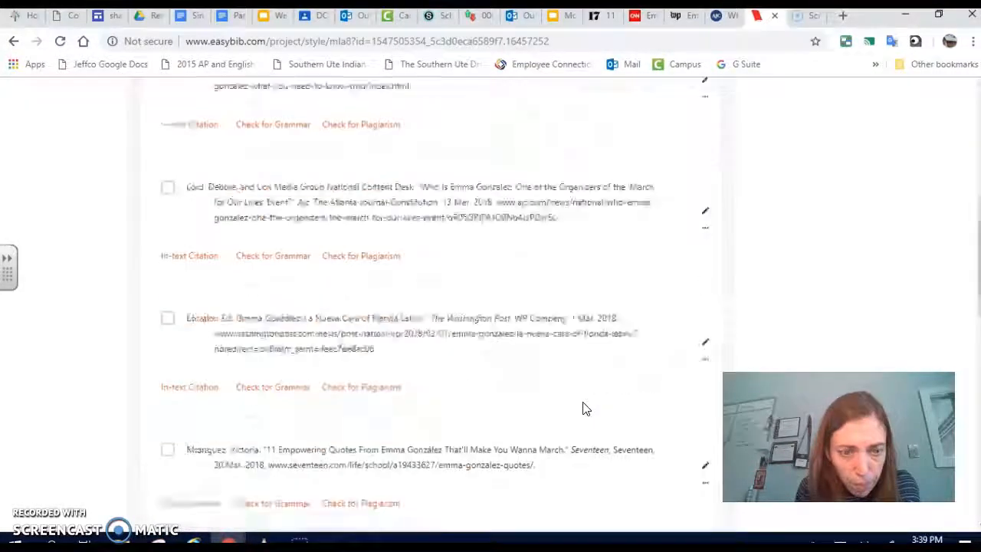
{"action": "scroll", "coordinate": [585, 408], "scroll_direction": "up", "scroll_amount": 3}
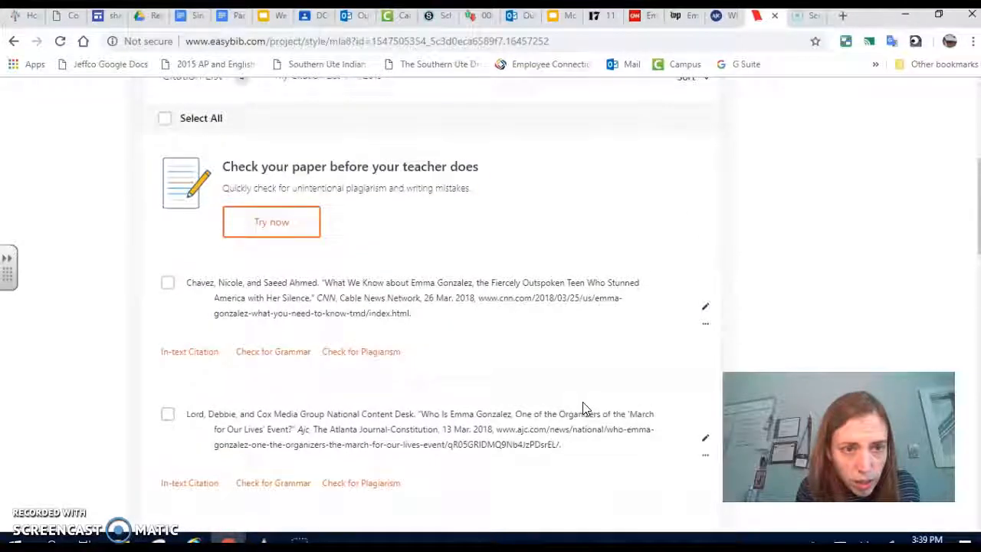
{"action": "scroll", "coordinate": [582, 408], "scroll_direction": "up", "scroll_amount": 1}
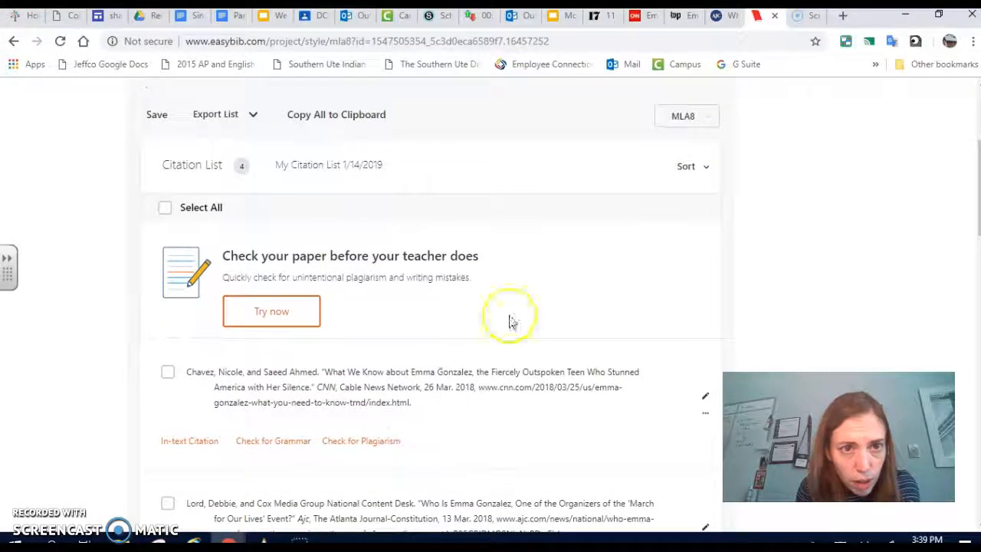
{"action": "left_click", "coordinate": [234, 115]}
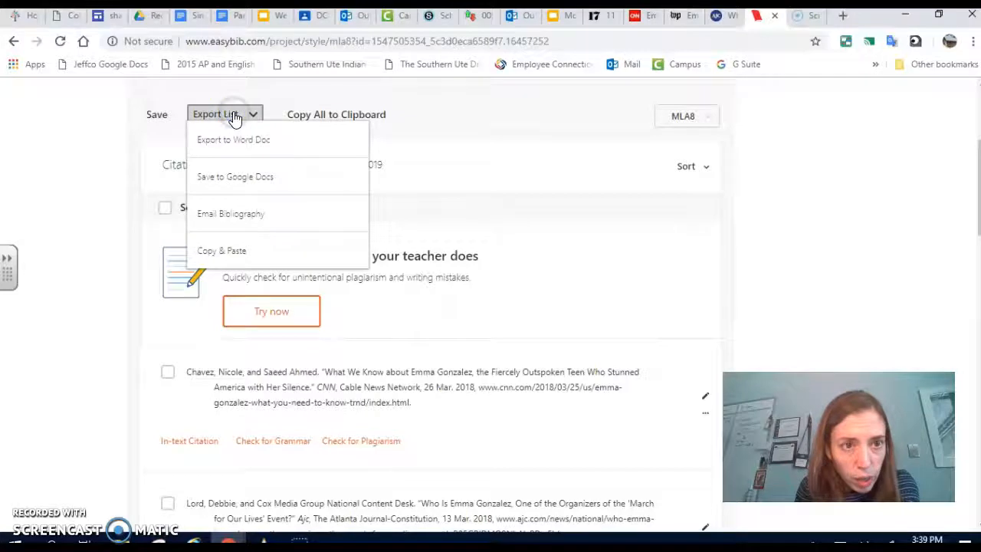
{"action": "left_click", "coordinate": [243, 184]}
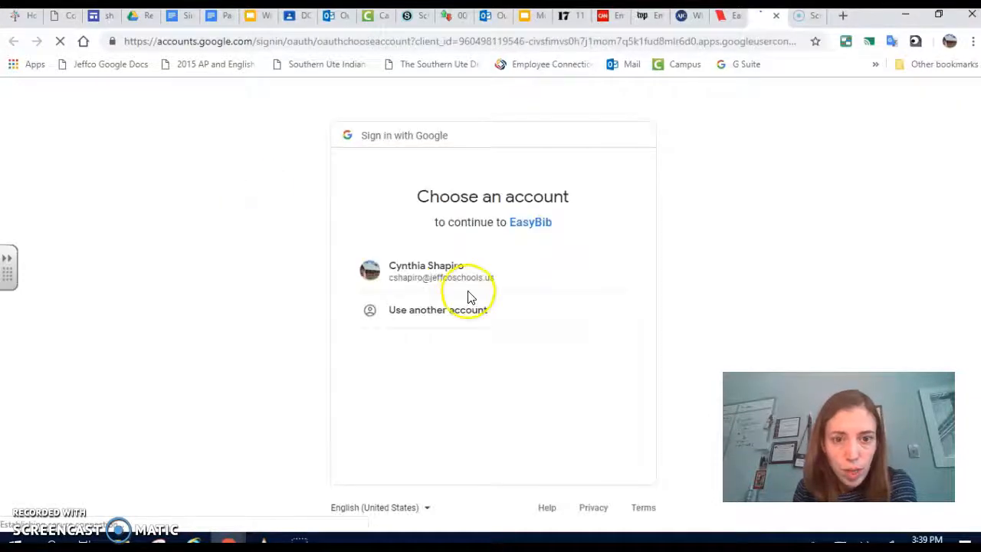
{"action": "left_click", "coordinate": [453, 266]}
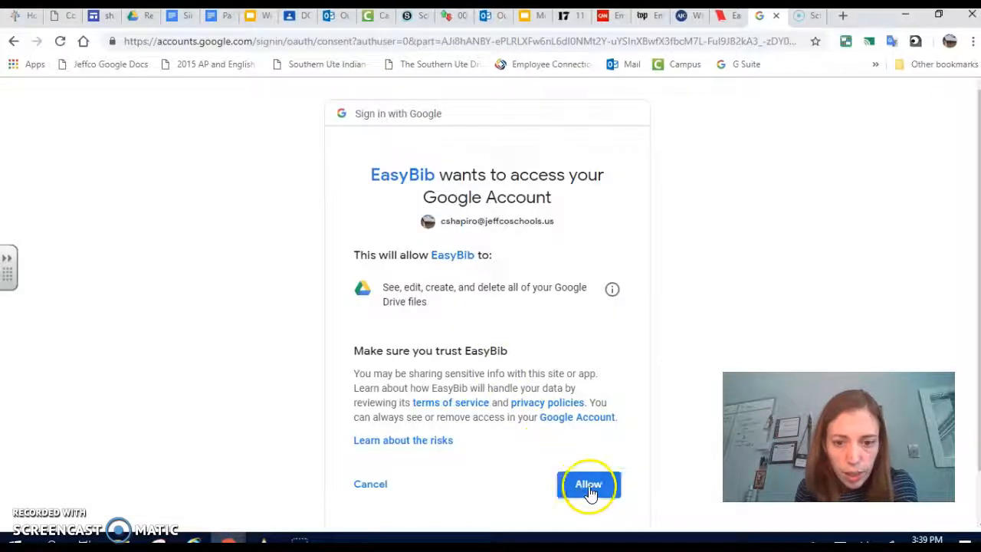
{"action": "left_click", "coordinate": [588, 486]}
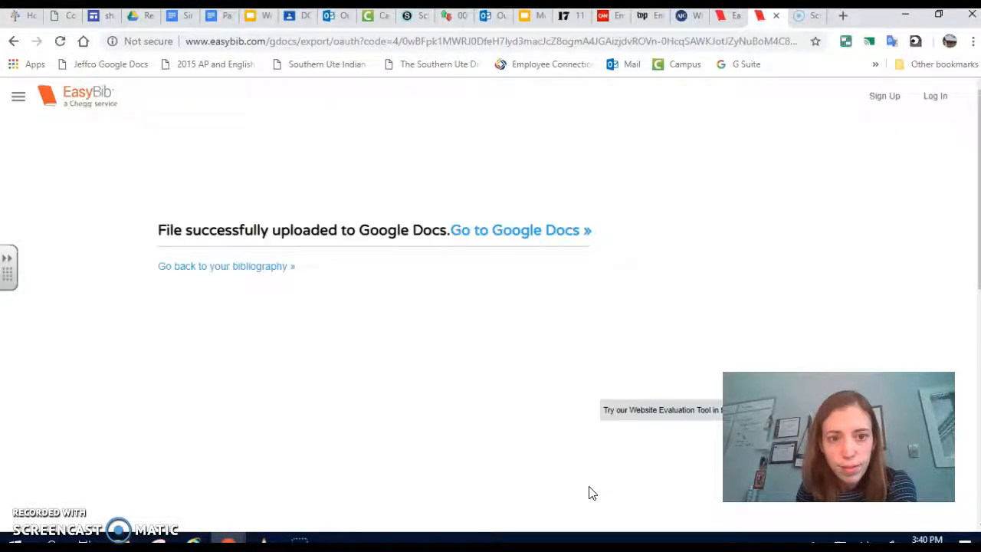
Switch to Google Drive, refresh the recent files, and open the EasyBib Bibliography document.
{"action": "left_click", "coordinate": [320, 140]}
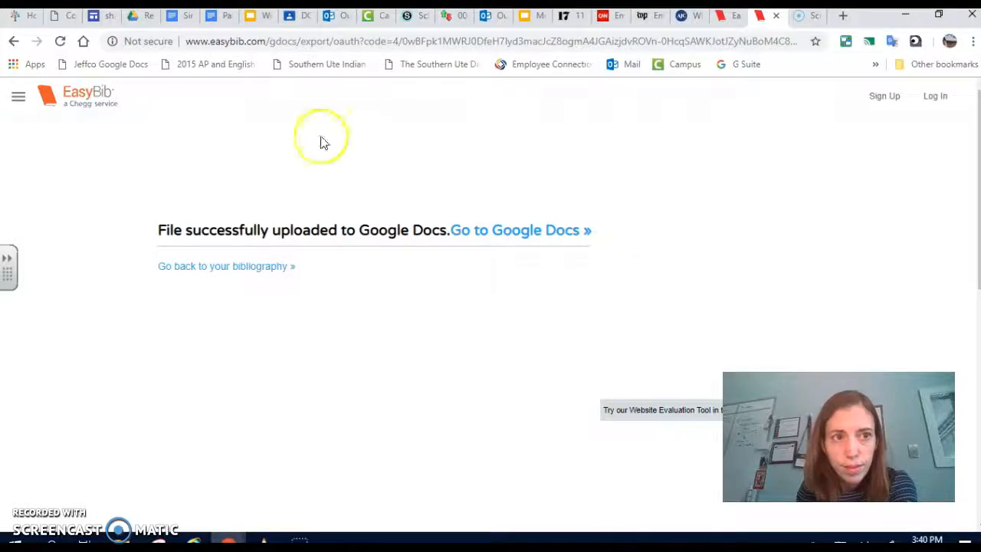
{"action": "left_click", "coordinate": [145, 18]}
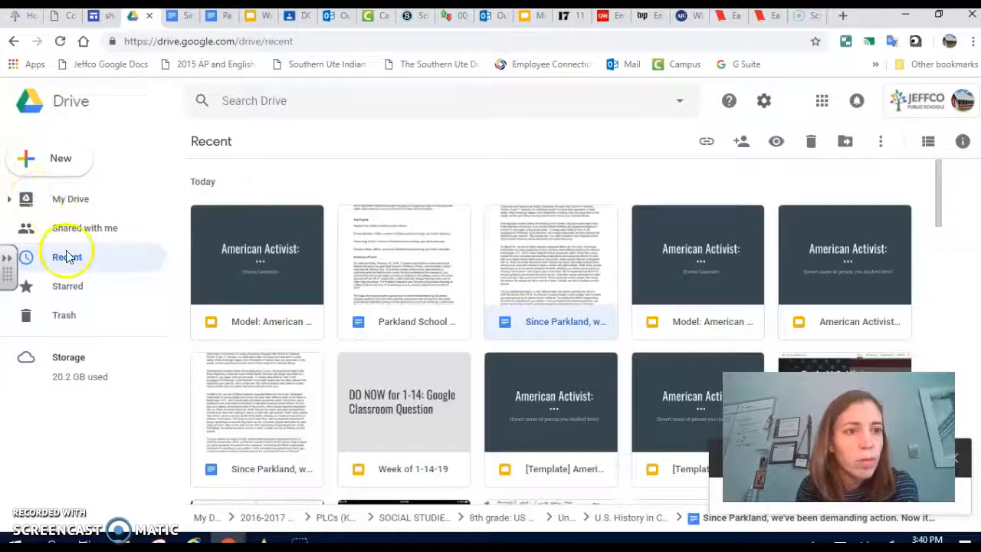
{"action": "left_click", "coordinate": [60, 41]}
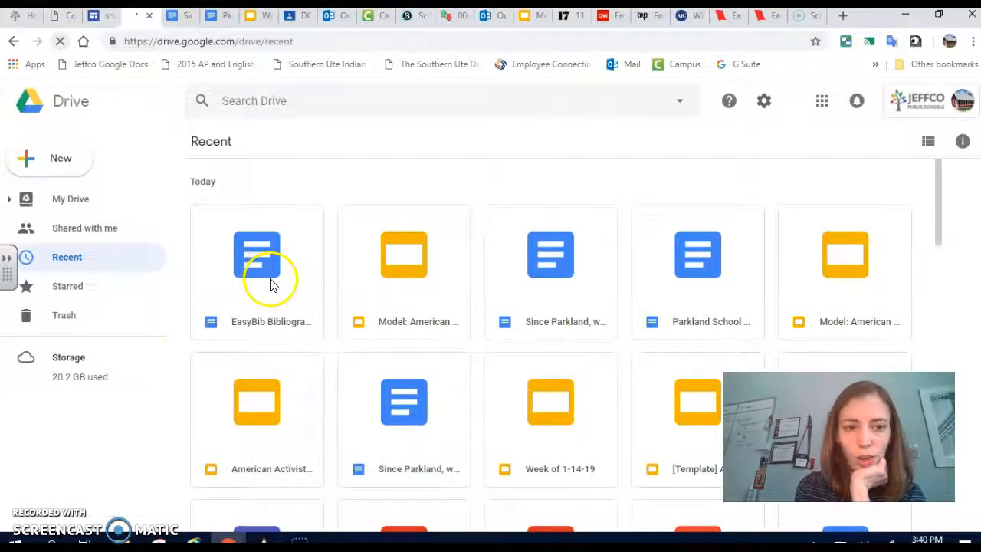
{"action": "double_click", "coordinate": [271, 283]}
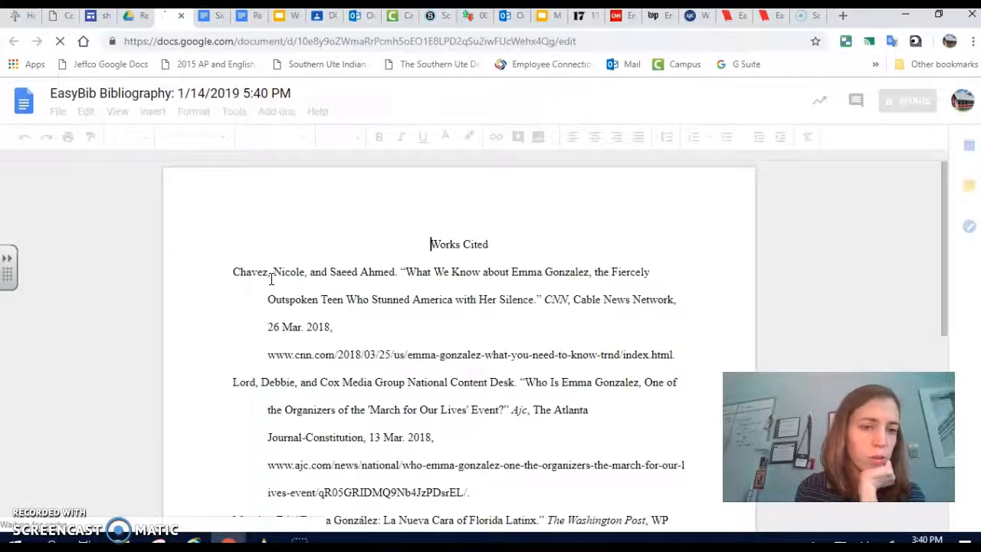
{"action": "left_click", "coordinate": [233, 273]}
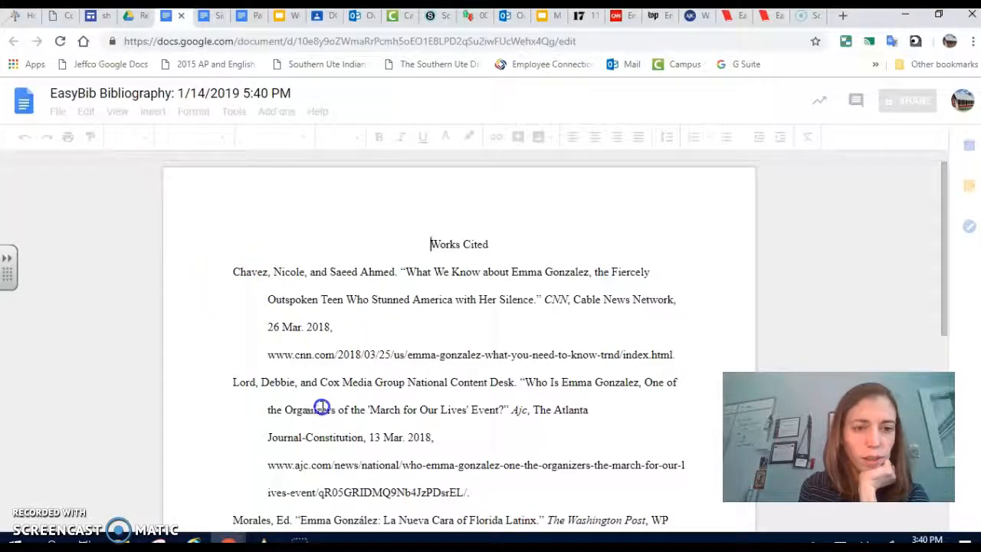
{"action": "left_click_drag", "start_coordinate": [321, 409], "coordinate": [331, 410]}
{"action": "left_click_drag", "start_coordinate": [428, 514], "coordinate": [532, 458]}
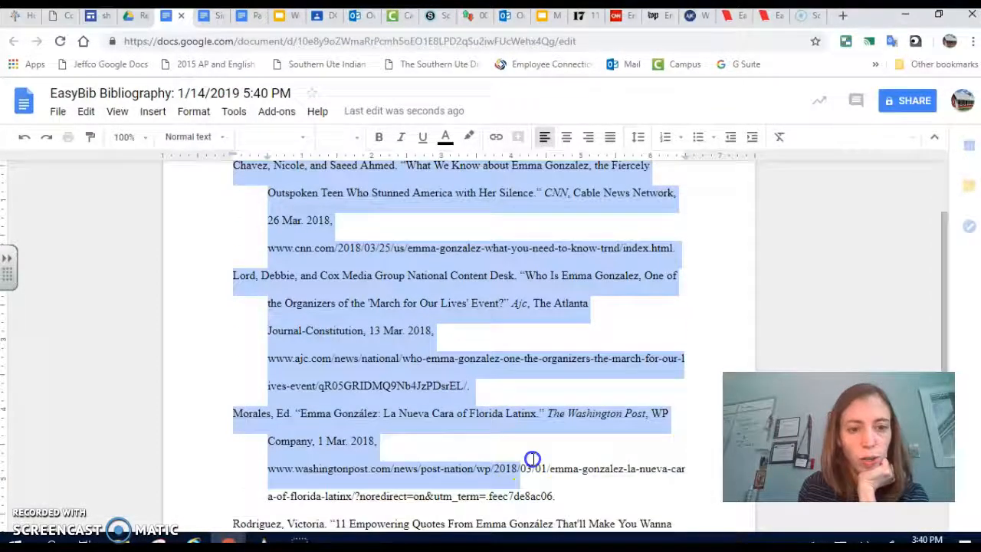
{"action": "left_click", "coordinate": [678, 193]}
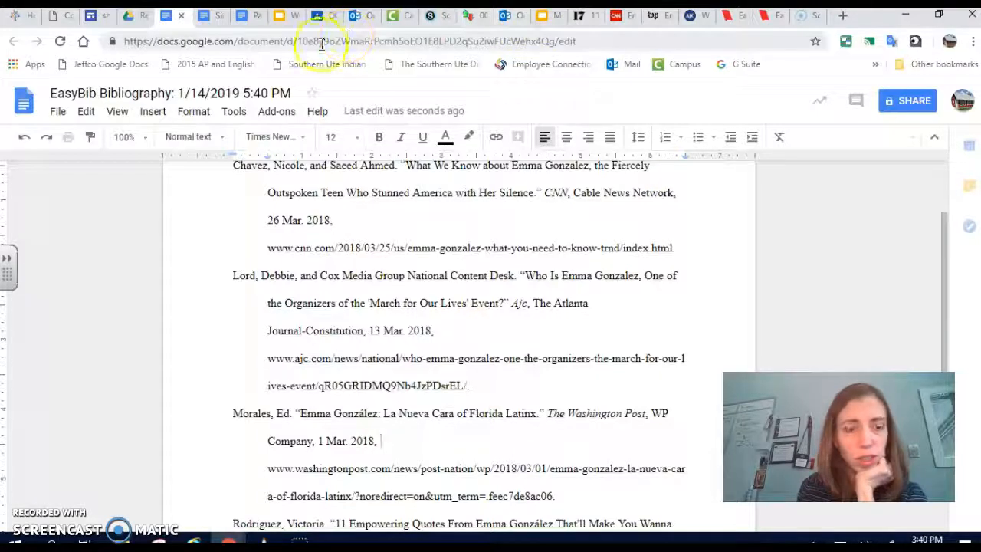
Copy the MLA 8th Edition source citation near the end of the "Since Parkland, we've been demanding action" document.
{"action": "left_click", "coordinate": [215, 23]}
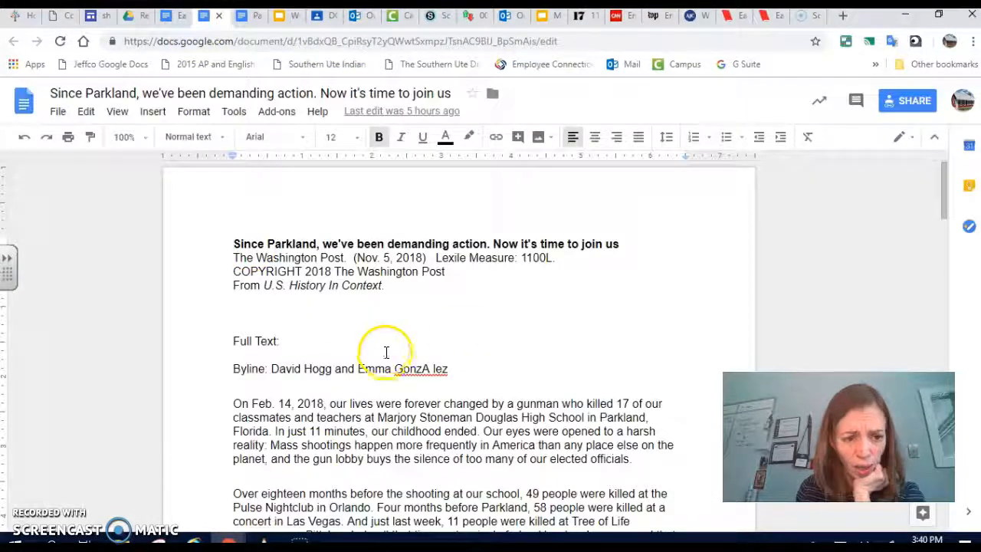
{"action": "scroll", "coordinate": [386, 352], "scroll_direction": "down", "scroll_amount": 20}
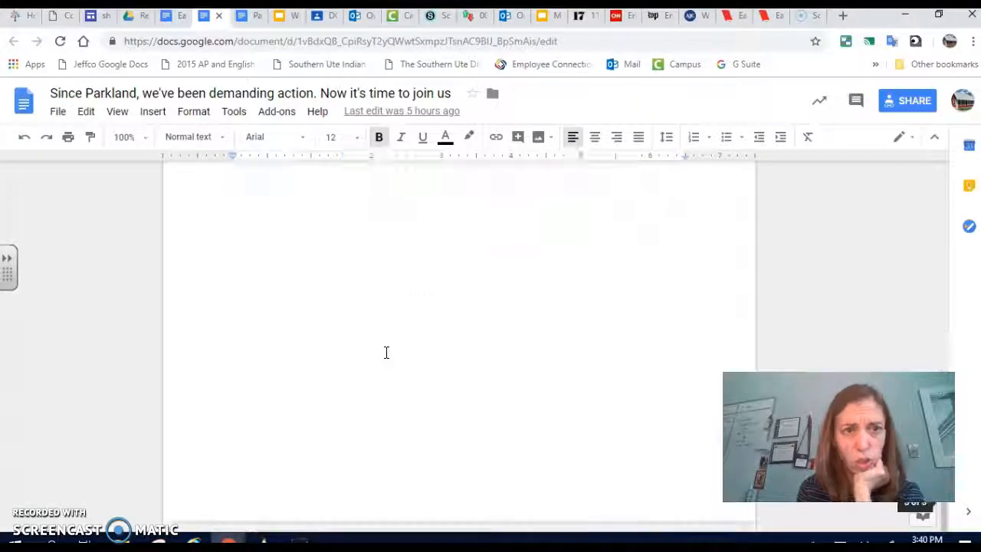
{"action": "scroll", "coordinate": [387, 352], "scroll_direction": "up", "scroll_amount": 10}
{"action": "left_click", "coordinate": [240, 287]}
{"action": "left_click_drag", "start_coordinate": [256, 286], "coordinate": [431, 351]}
{"action": "key", "text": "ctrl+c"}
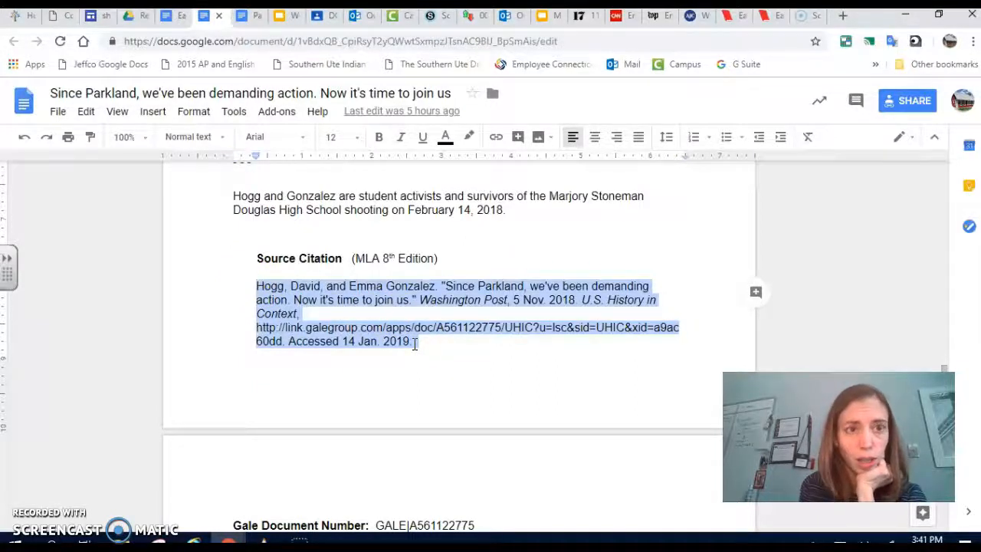
Return to the EasyBib Bibliography document and paste the copied "Since Parkland" citation on a new line between the CNN and Ajc entries.
{"action": "left_click", "coordinate": [169, 21]}
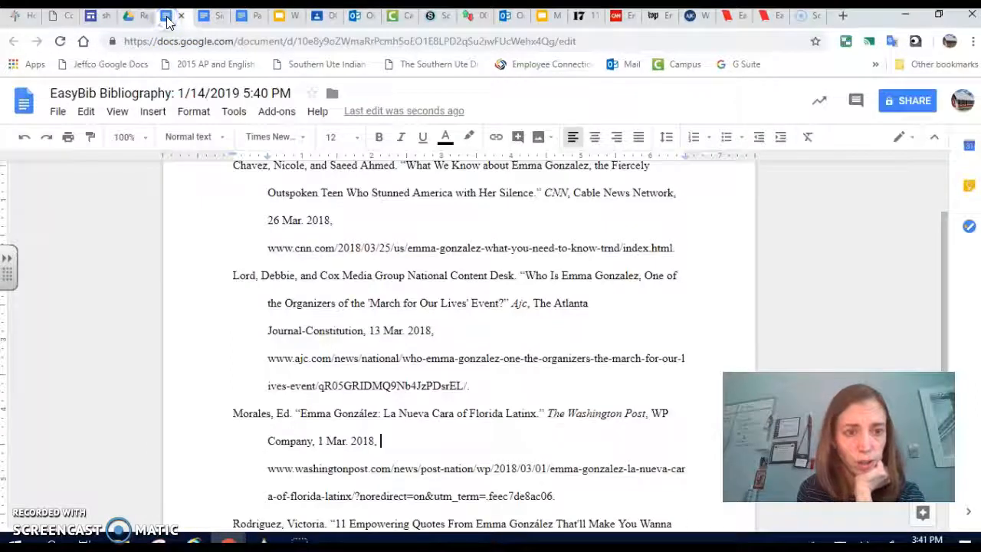
{"action": "scroll", "coordinate": [329, 321], "scroll_direction": "up", "scroll_amount": 2}
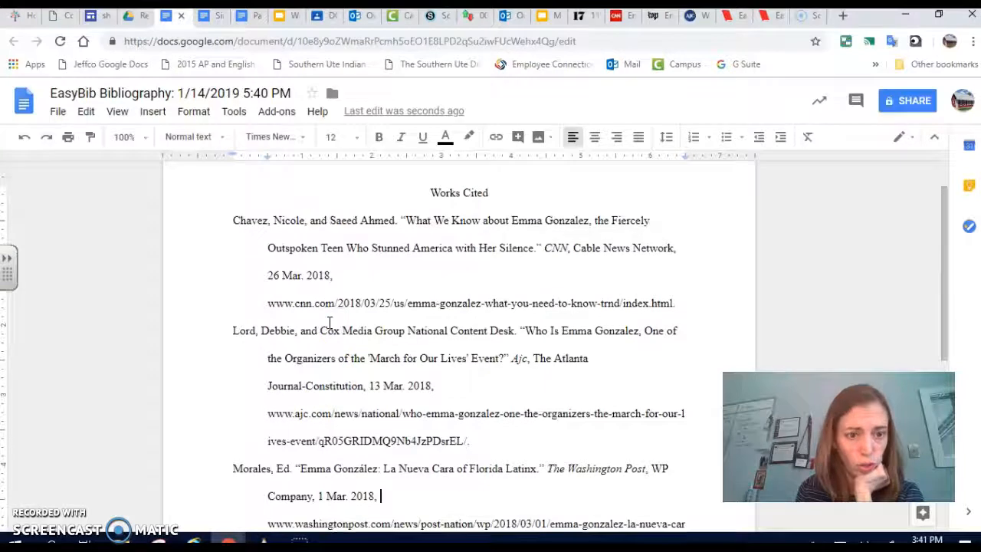
{"action": "left_click", "coordinate": [231, 331]}
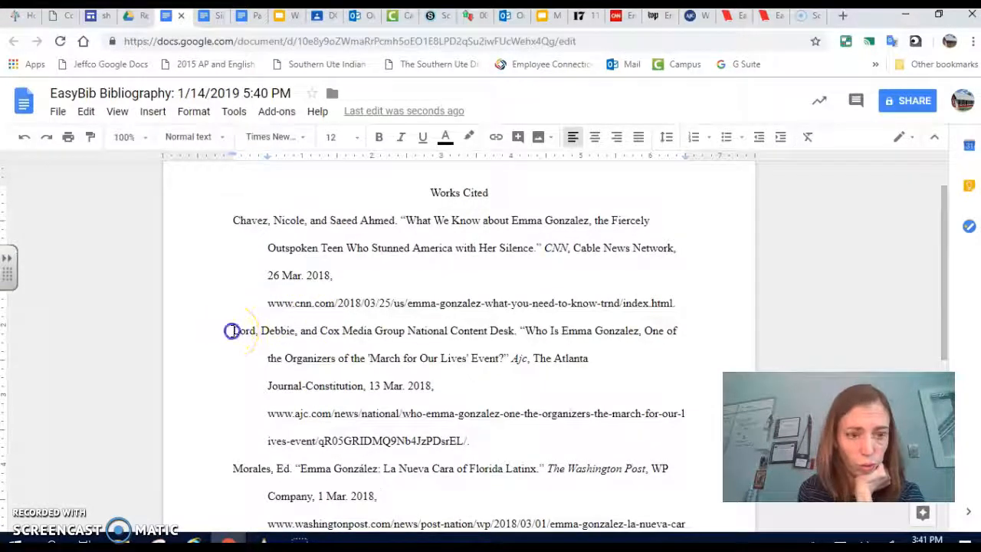
{"action": "key", "text": "Return"}
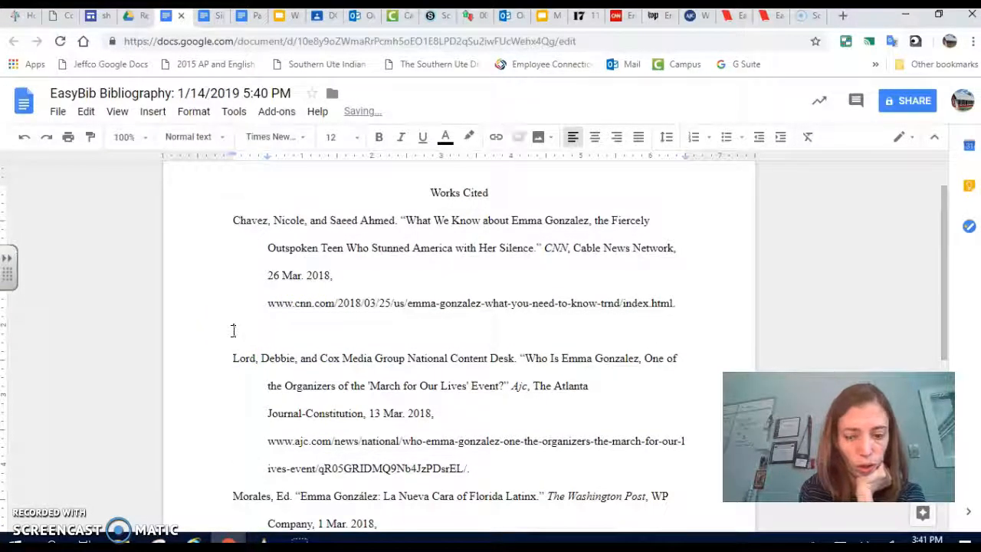
{"action": "key", "text": "ctrl+v"}
{"action": "left_click", "coordinate": [256, 330]}
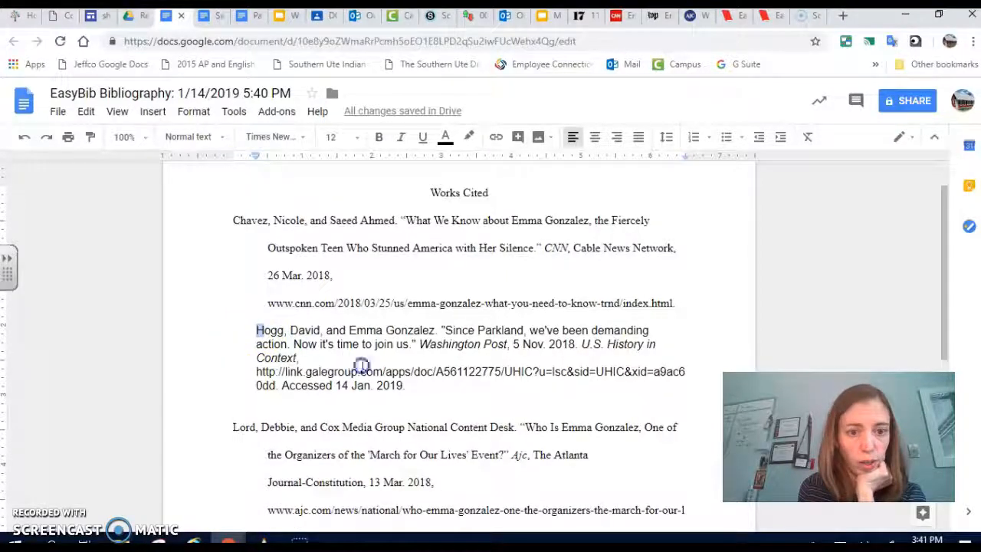
{"action": "left_click", "coordinate": [419, 385], "text": "shift"}
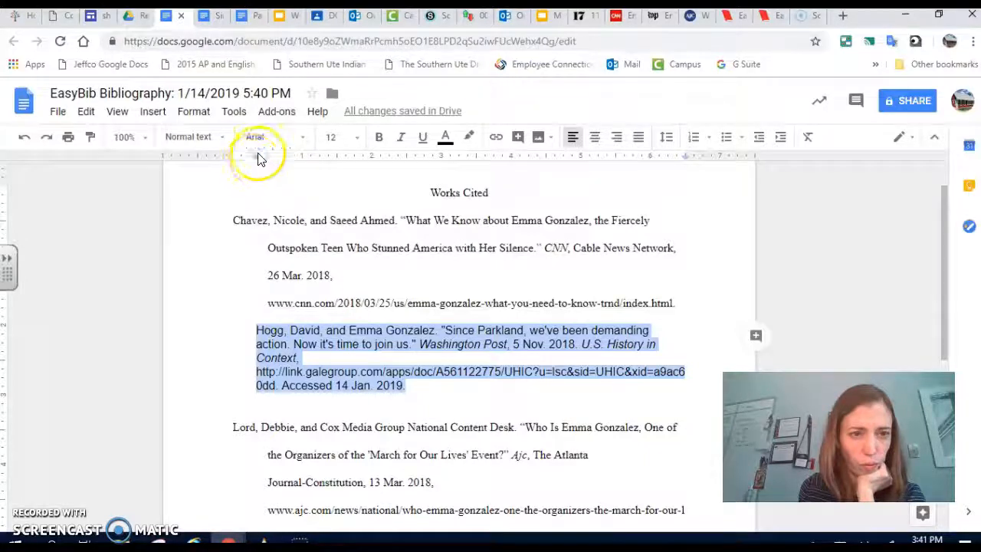
{"action": "left_click", "coordinate": [436, 393]}
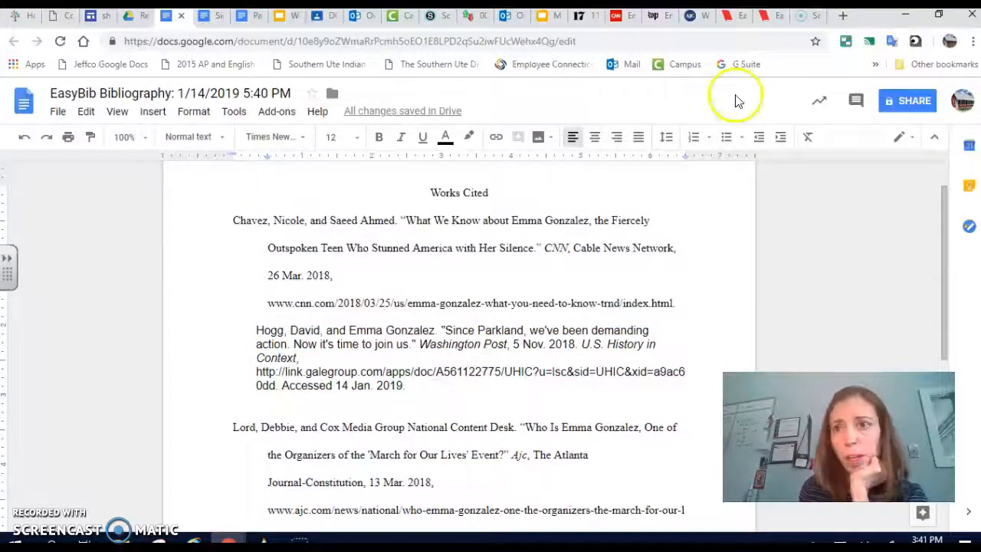
Copy the MLA 8th Edition source citation at the end of the "Parkland School Shooting on February 14, 2018" document.
{"action": "left_click", "coordinate": [249, 16]}
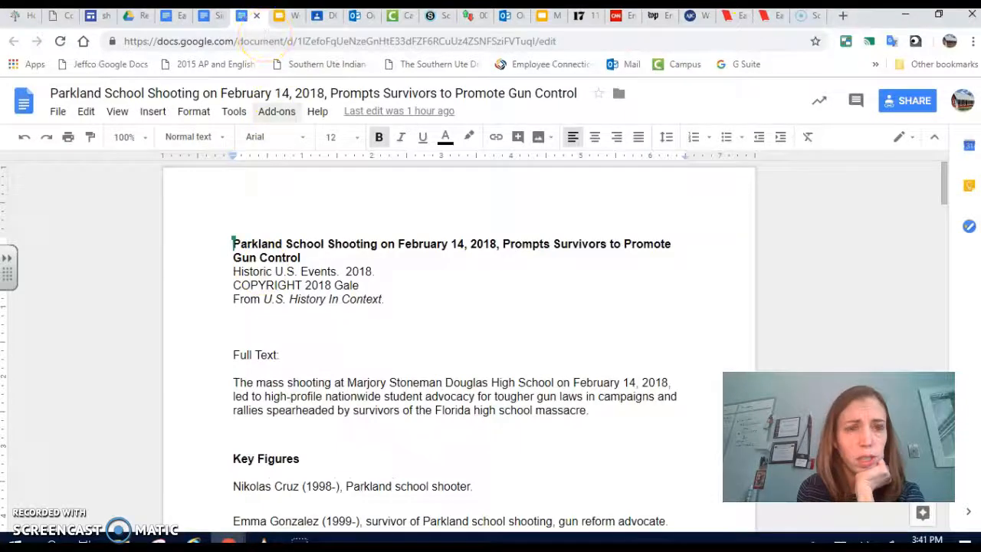
{"action": "scroll", "coordinate": [303, 310], "scroll_direction": "down", "scroll_amount": 20}
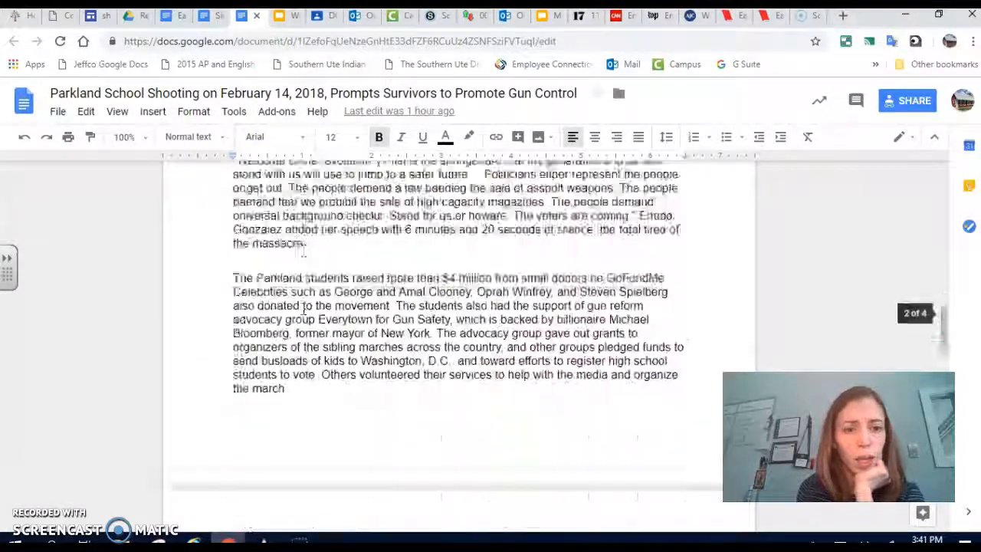
{"action": "scroll", "coordinate": [304, 309], "scroll_direction": "down", "scroll_amount": 20}
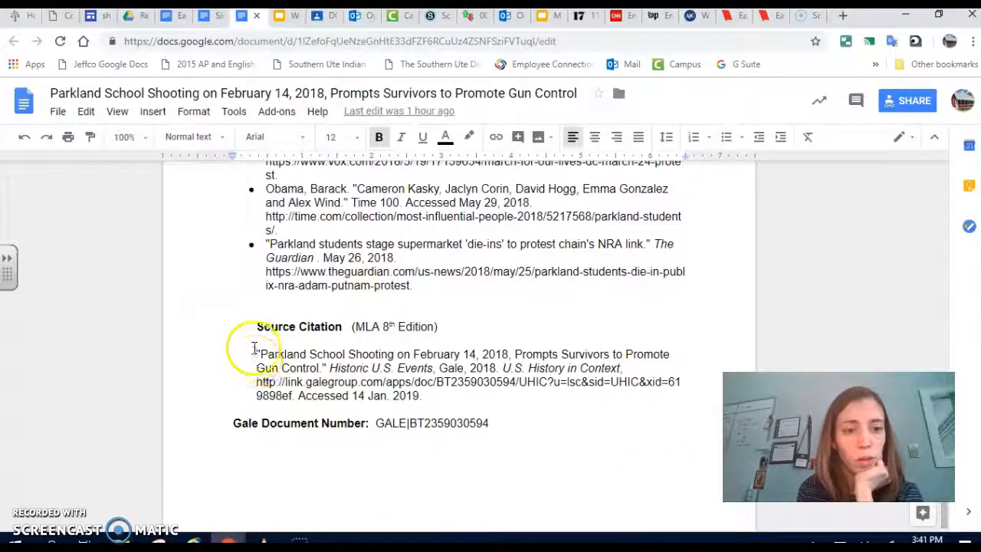
{"action": "left_click_drag", "start_coordinate": [256, 355], "coordinate": [413, 391]}
{"action": "key", "text": "ctrl+c"}
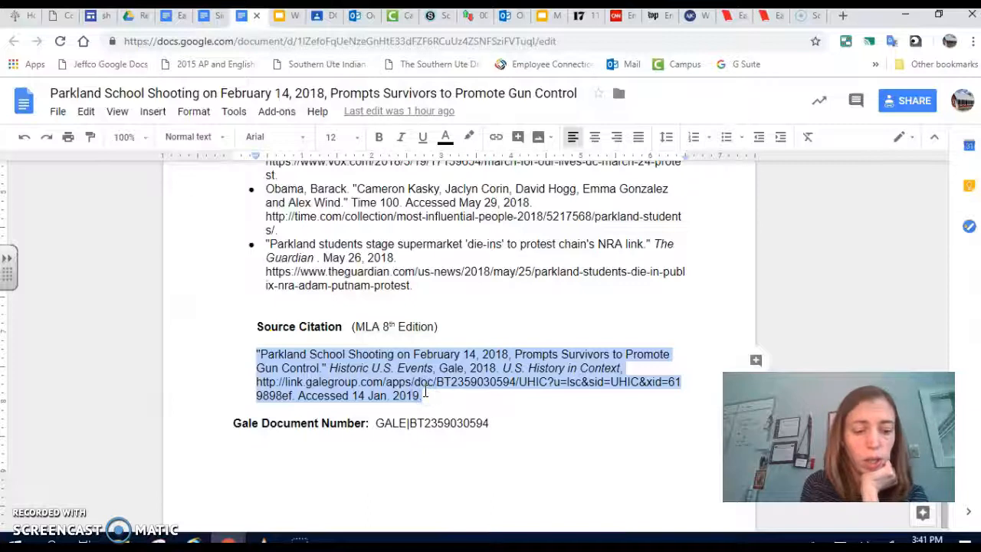
Paste the Parkland School Shooting citation into the EasyBib Bibliography document on a new line between the Washington Post website and Seventeen entries.
{"action": "left_click", "coordinate": [175, 16]}
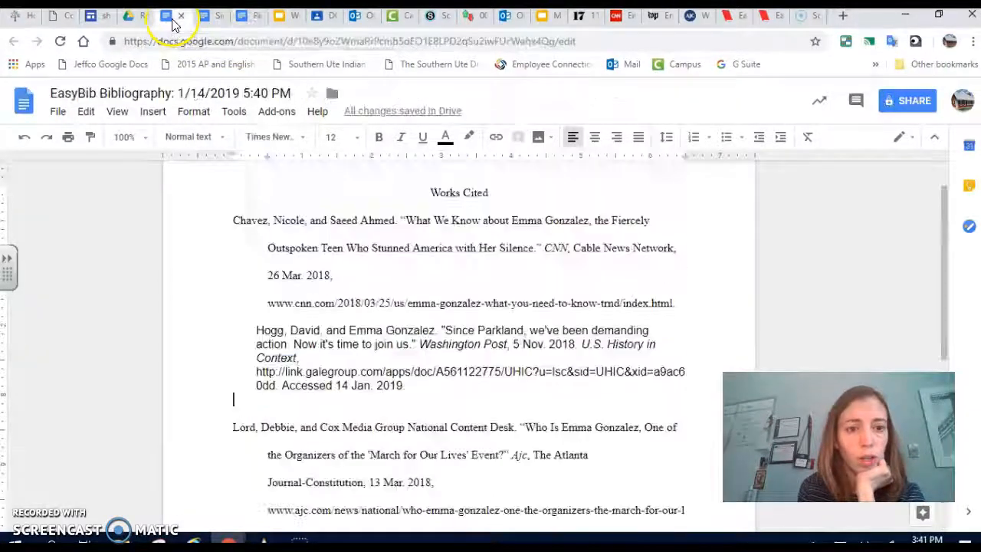
{"action": "left_click", "coordinate": [358, 406]}
{"action": "scroll", "coordinate": [358, 406], "scroll_direction": "down", "scroll_amount": 1}
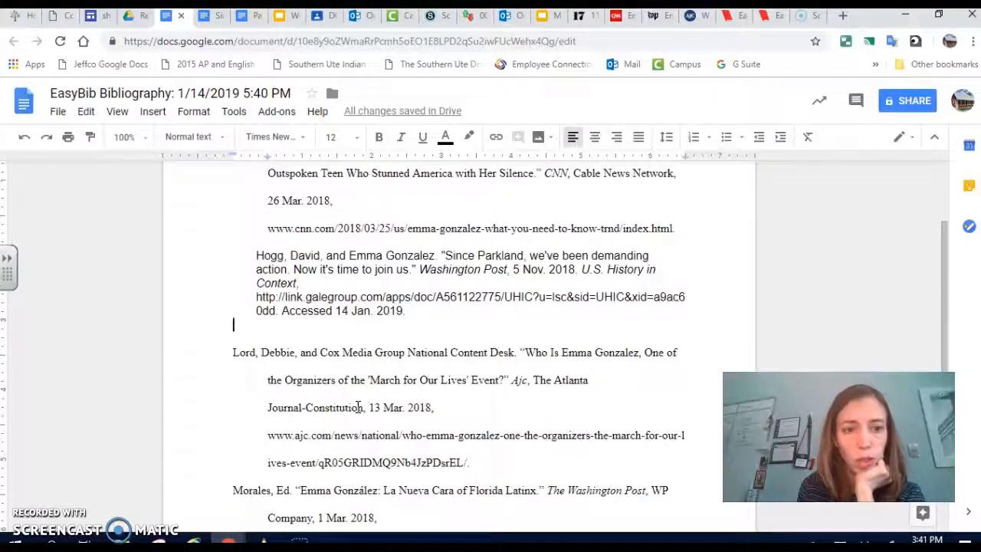
{"action": "scroll", "coordinate": [357, 407], "scroll_direction": "down", "scroll_amount": 3}
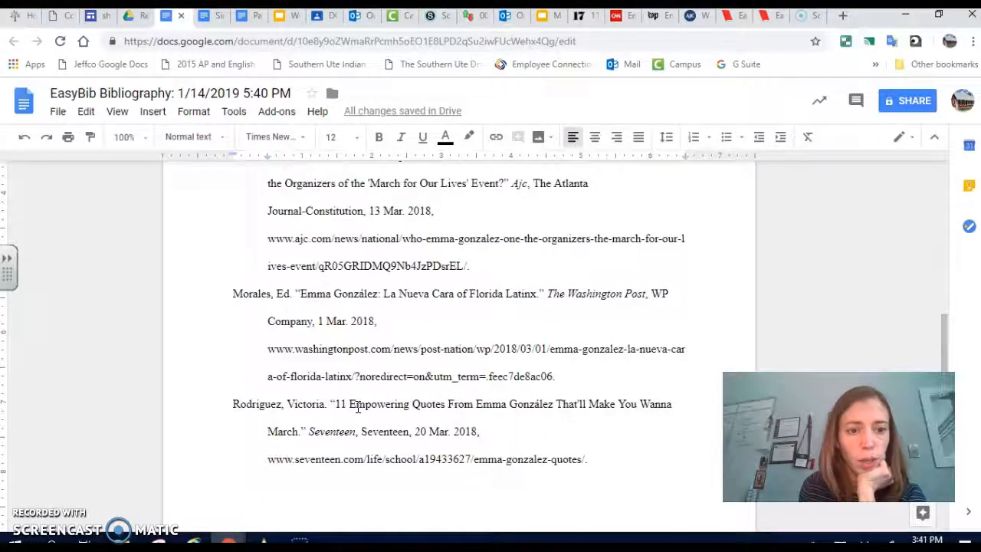
{"action": "left_click_drag", "start_coordinate": [562, 377], "coordinate": [234, 402]}
{"action": "left_click", "coordinate": [233, 402]}
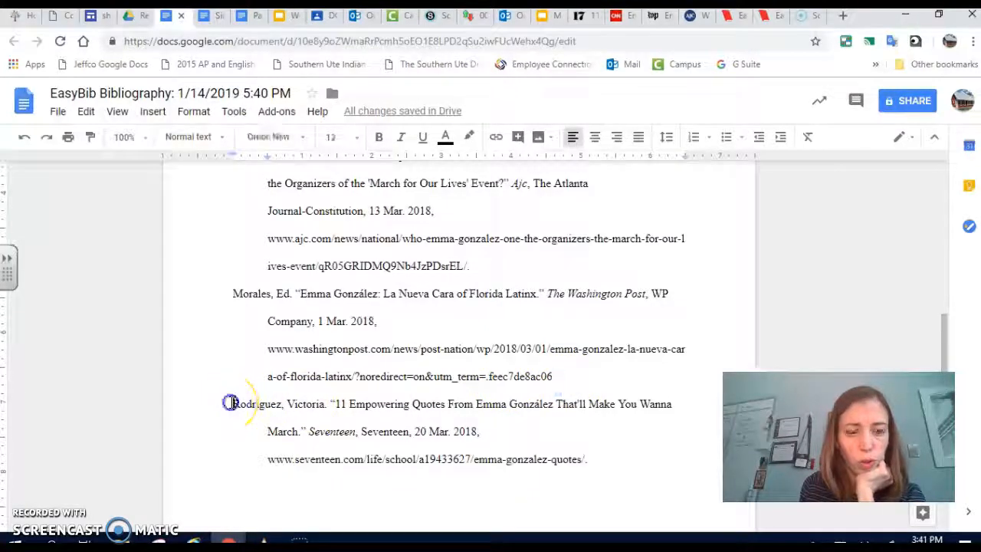
{"action": "key", "text": "Return"}
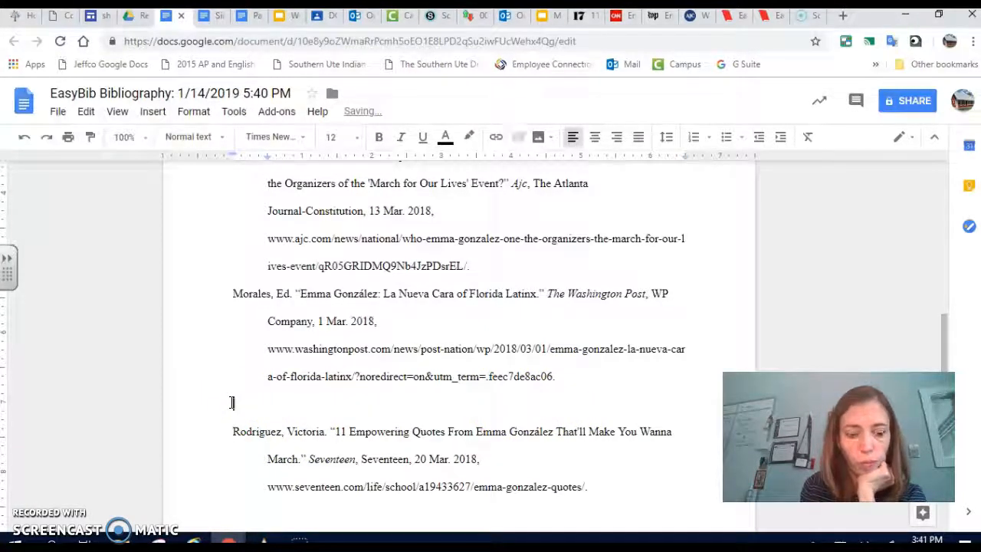
{"action": "key", "text": "ctrl+v"}
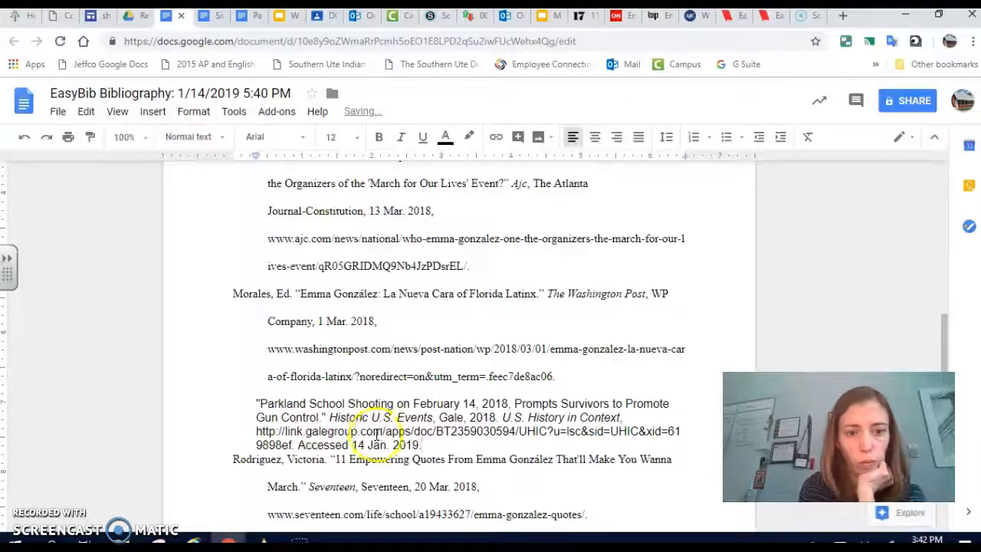
Set the font of the entire bibliography document to Average at size 12.
{"action": "left_click_drag", "start_coordinate": [414, 443], "coordinate": [230, 401]}
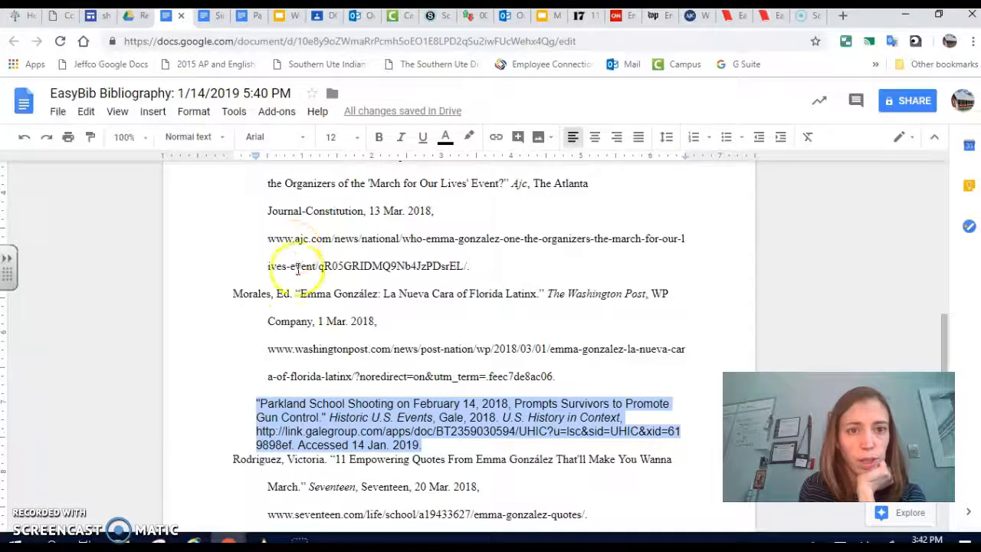
{"action": "key", "text": "ctrl+a"}
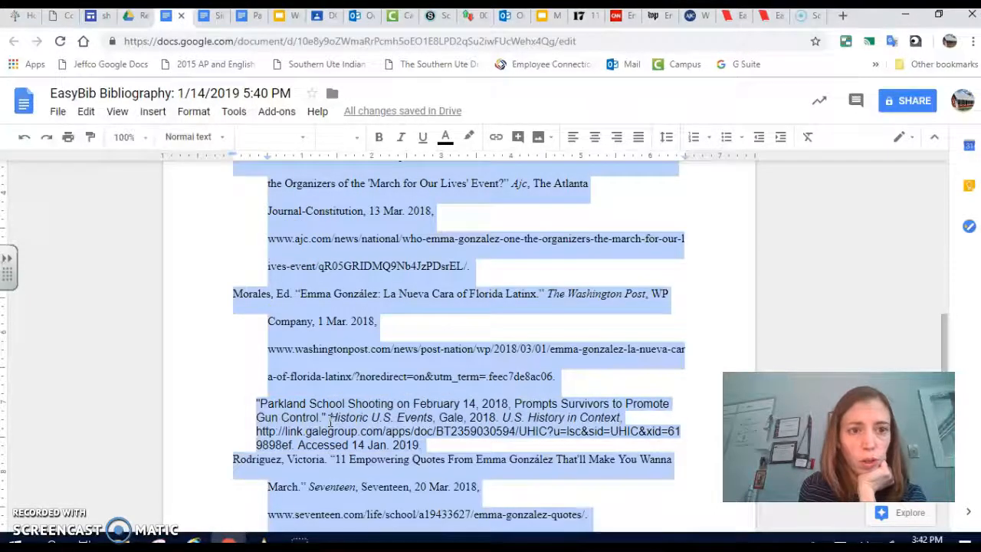
{"action": "left_click", "coordinate": [290, 139]}
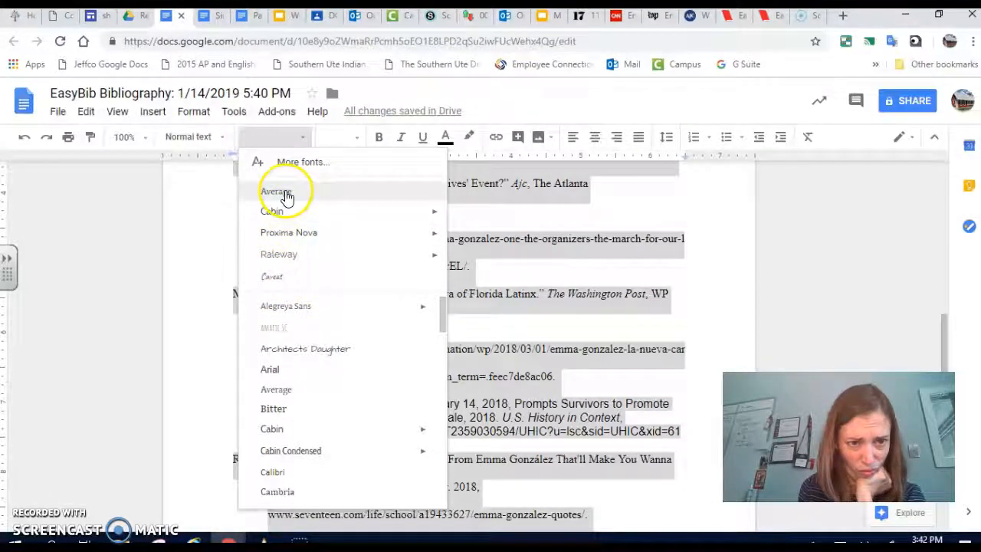
{"action": "left_click", "coordinate": [286, 194]}
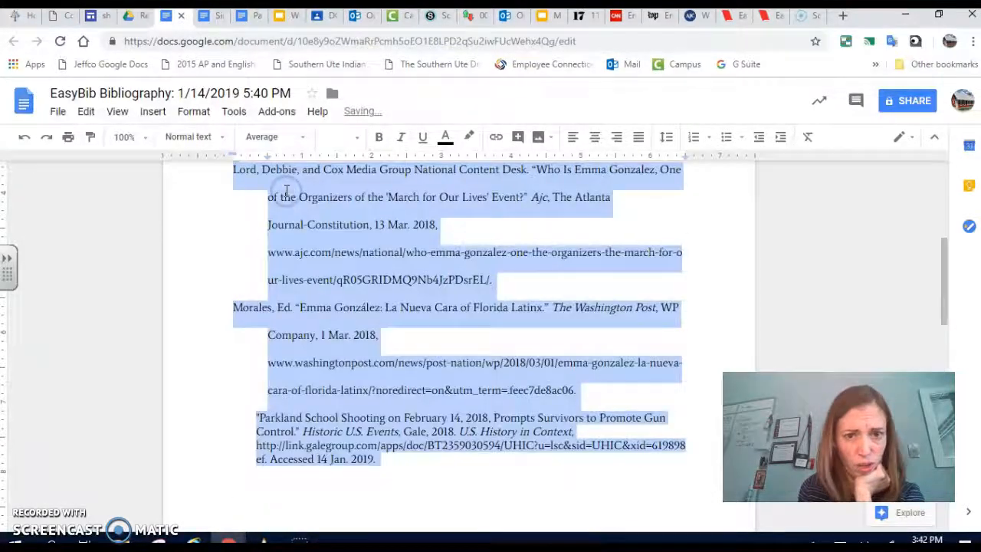
{"action": "left_click", "coordinate": [356, 137]}
{"action": "left_click", "coordinate": [337, 241]}
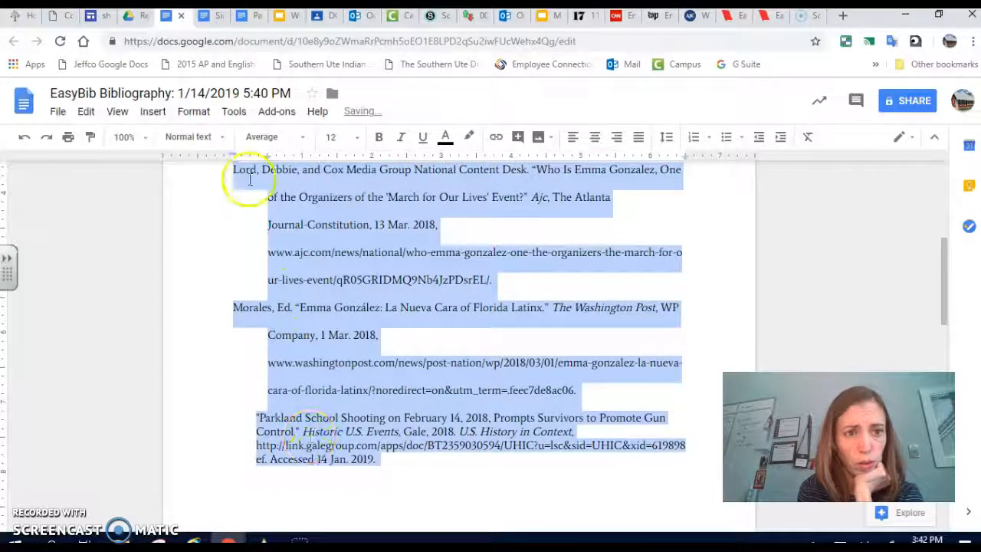
Double-space the entire bibliography and remove the blank line between the "Since Parkland" citation and the Ajc entry.
{"action": "left_click", "coordinate": [667, 138]}
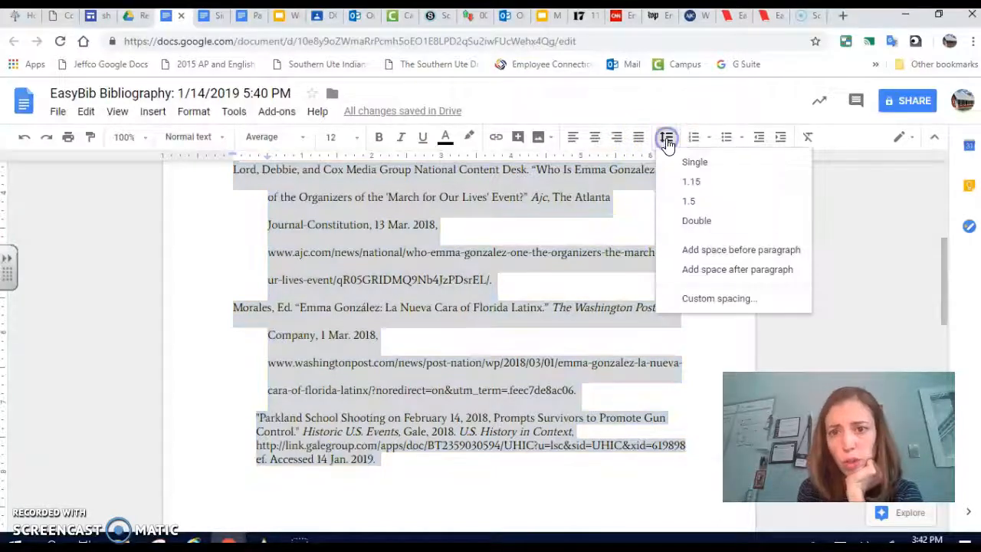
{"action": "left_click", "coordinate": [697, 220]}
{"action": "left_click", "coordinate": [381, 337]}
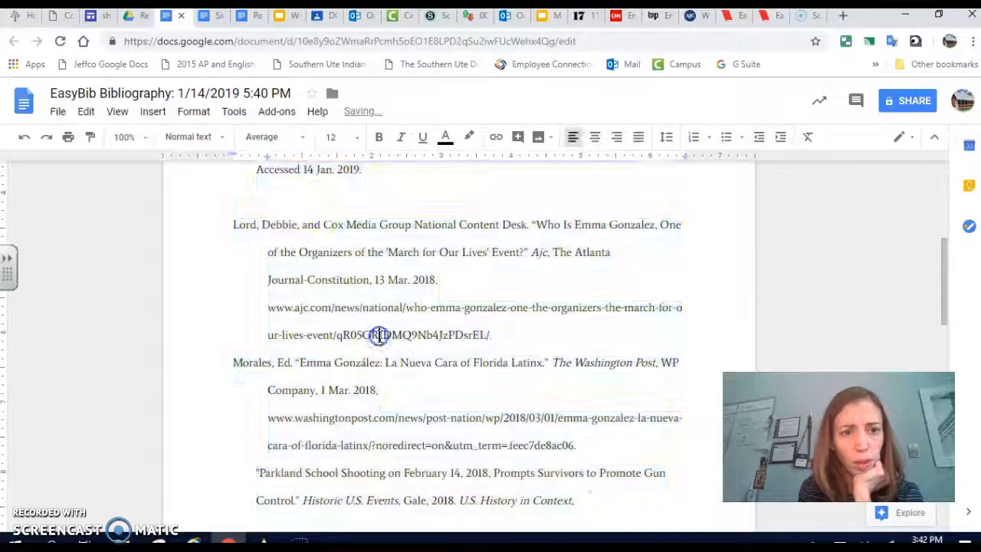
{"action": "left_click", "coordinate": [284, 194]}
{"action": "key", "text": "BackSpace"}
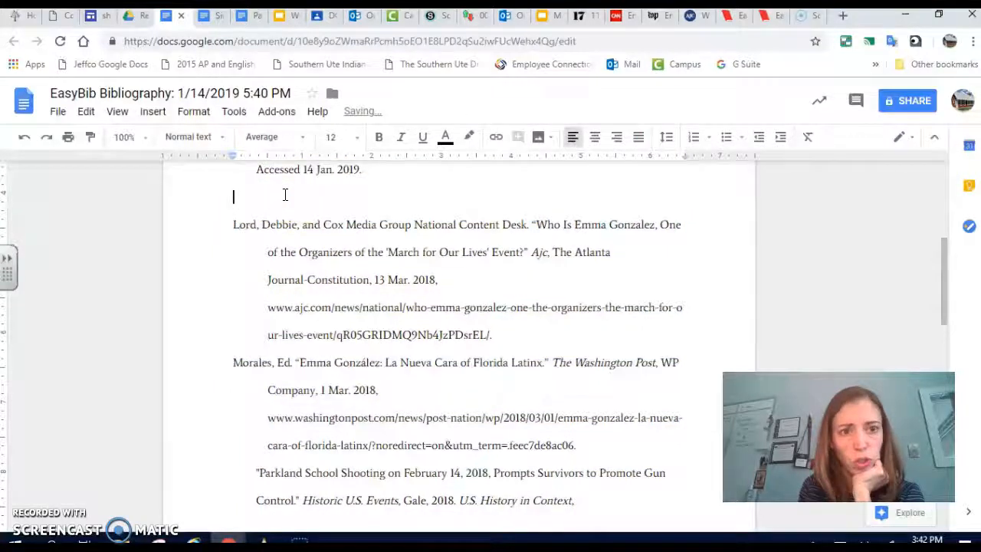
{"action": "key", "text": "BackSpace"}
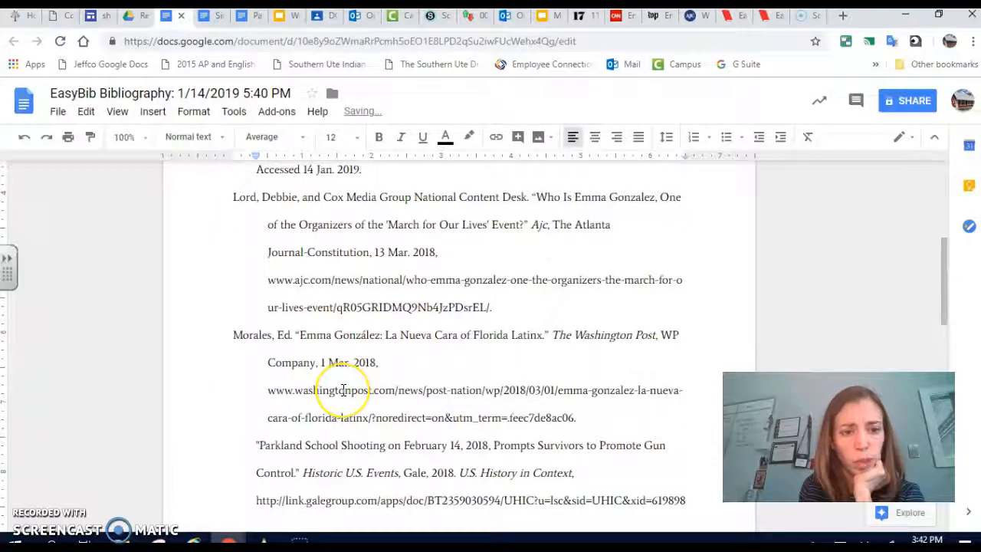
{"action": "scroll", "coordinate": [344, 387], "scroll_direction": "down", "scroll_amount": 1}
{"action": "left_click", "coordinate": [254, 360]}
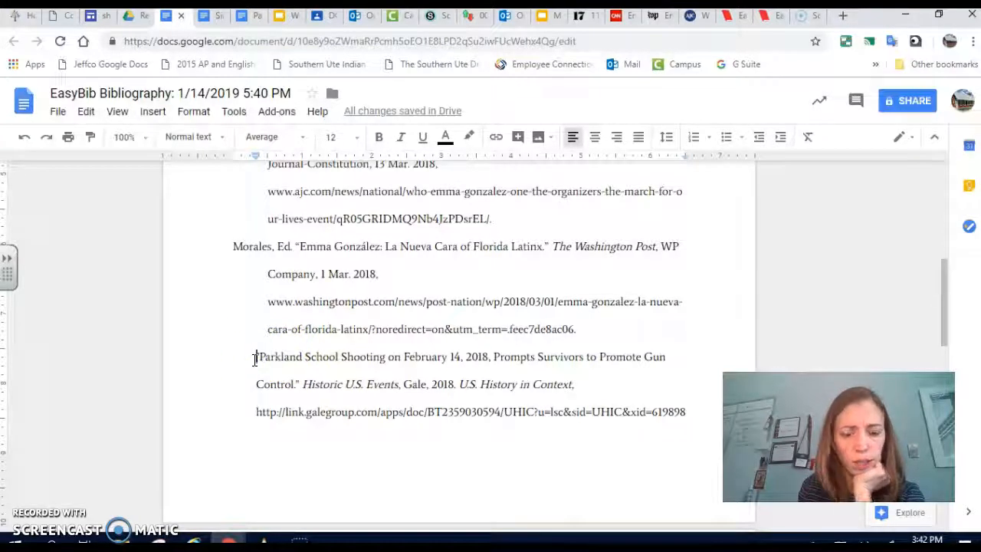
{"action": "right_click", "coordinate": [253, 360]}
{"action": "left_click", "coordinate": [196, 389]}
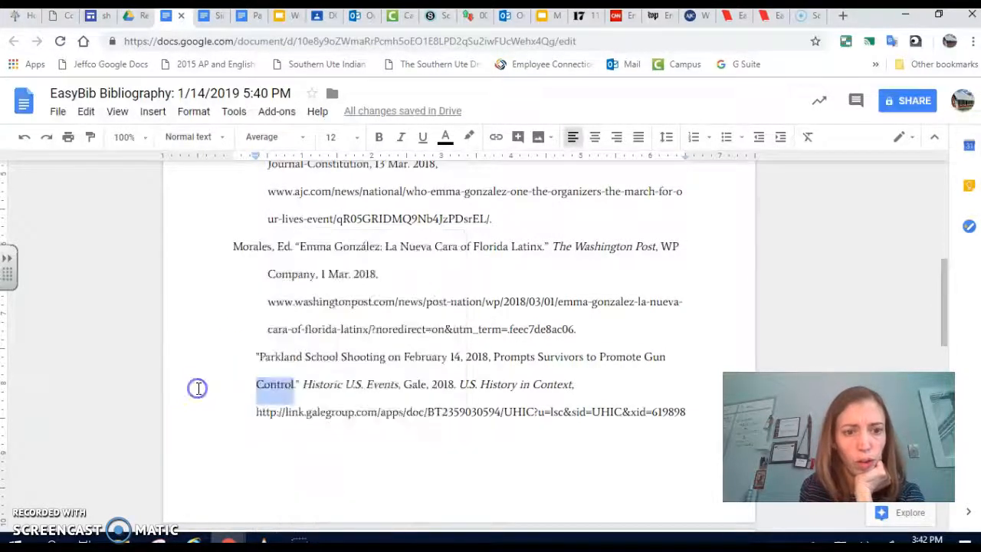
{"action": "left_click_drag", "start_coordinate": [254, 357], "coordinate": [385, 453]}
{"action": "scroll", "coordinate": [696, 409], "scroll_direction": "down", "scroll_amount": 2}
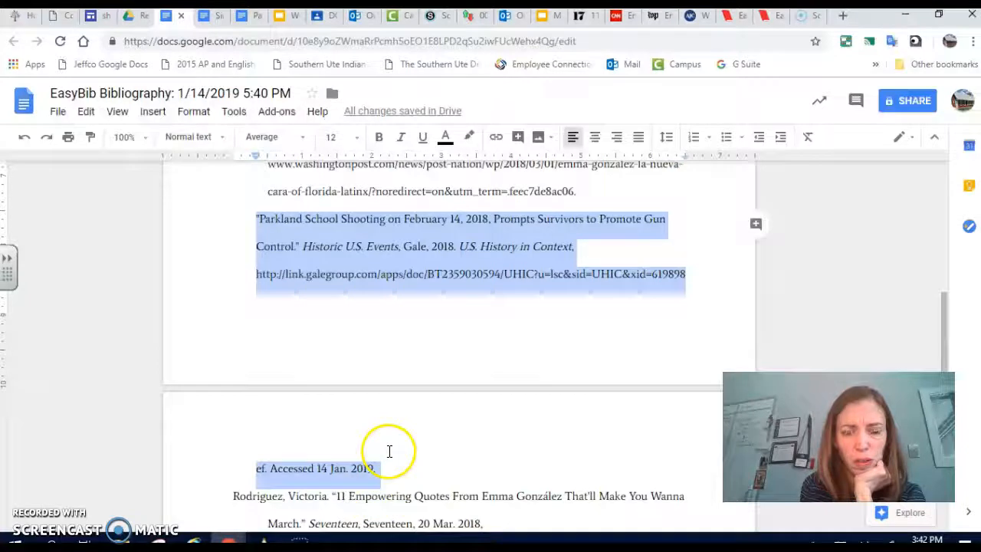
{"action": "right_click", "coordinate": [322, 265]}
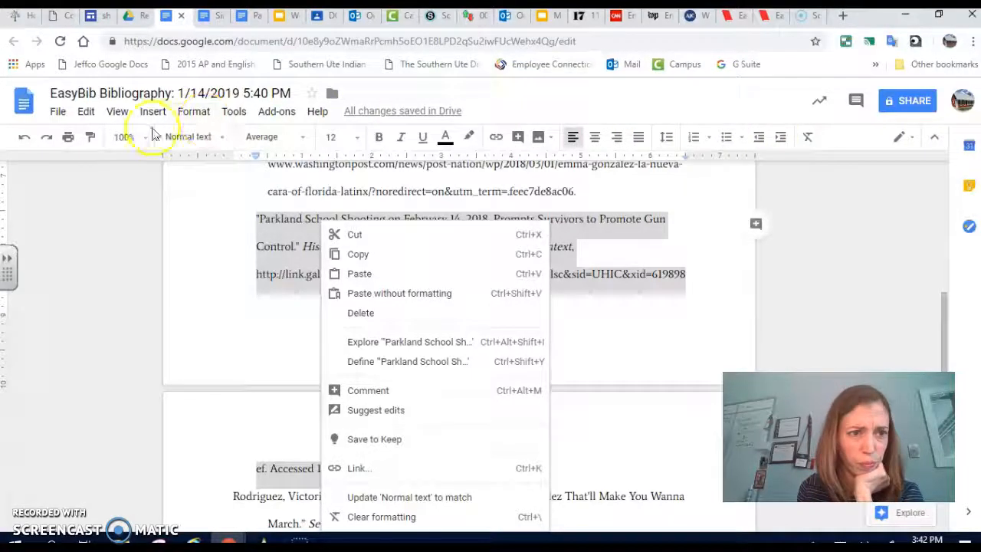
{"action": "left_click", "coordinate": [285, 371]}
{"action": "scroll", "coordinate": [285, 372], "scroll_direction": "up", "scroll_amount": 4}
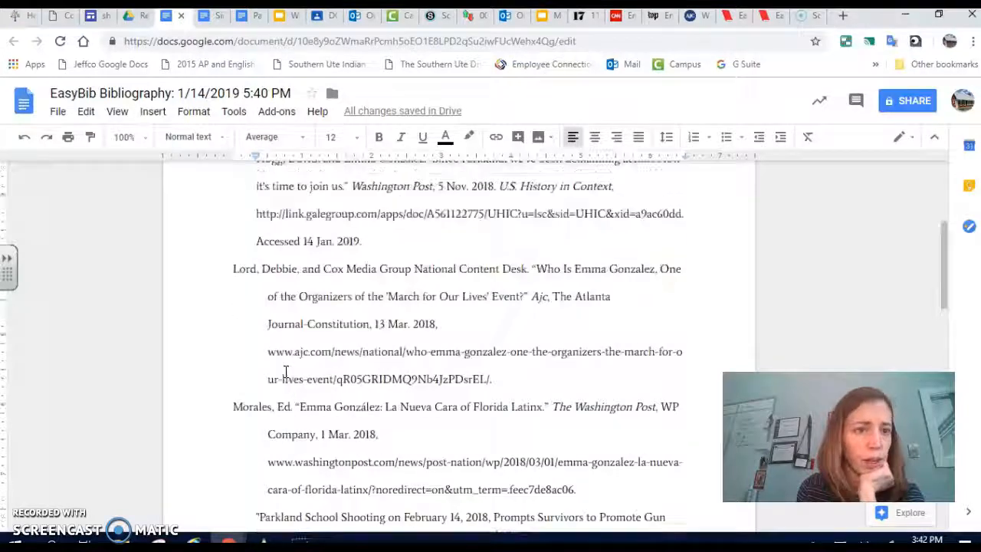
{"action": "left_click", "coordinate": [116, 111]}
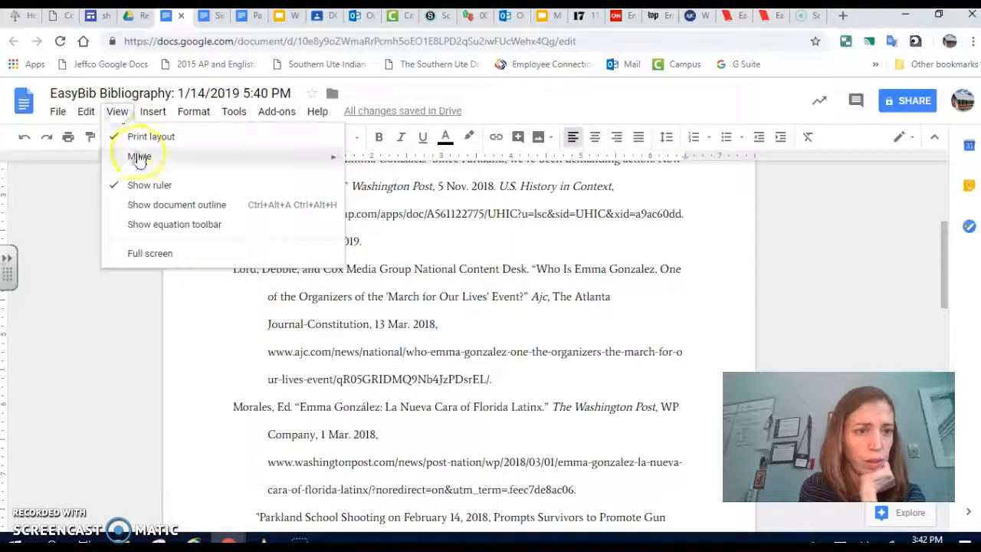
{"action": "mouse_move", "coordinate": [156, 113]}
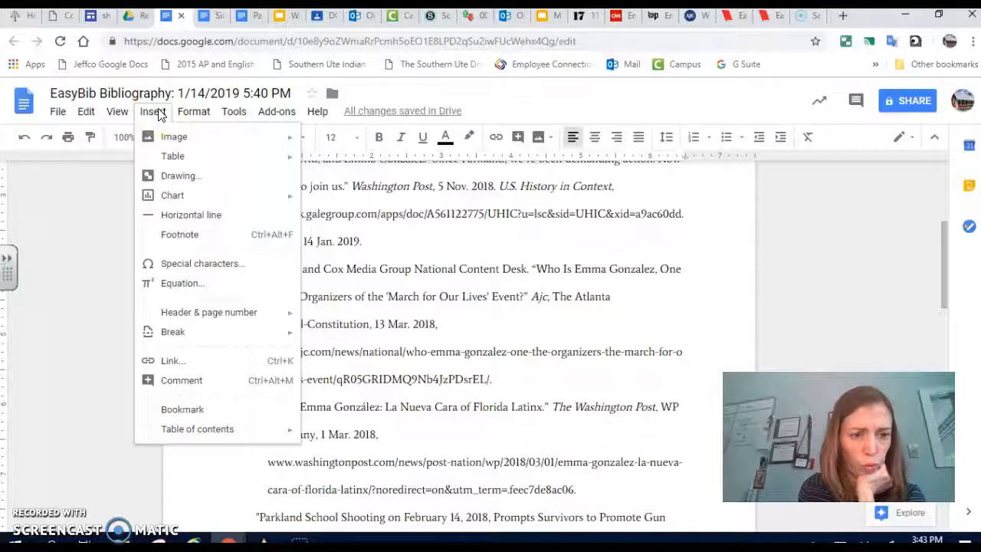
{"action": "left_click", "coordinate": [200, 115]}
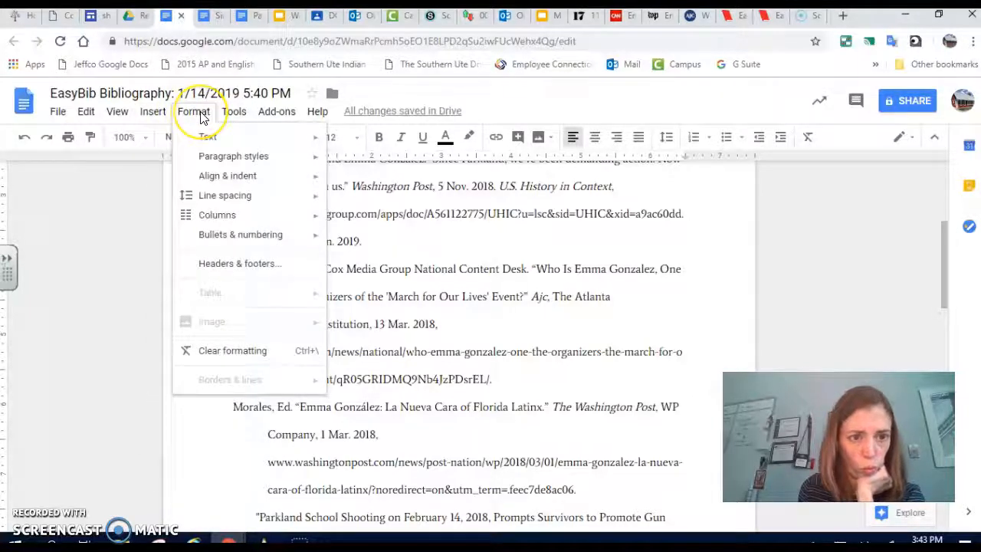
{"action": "mouse_move", "coordinate": [212, 184]}
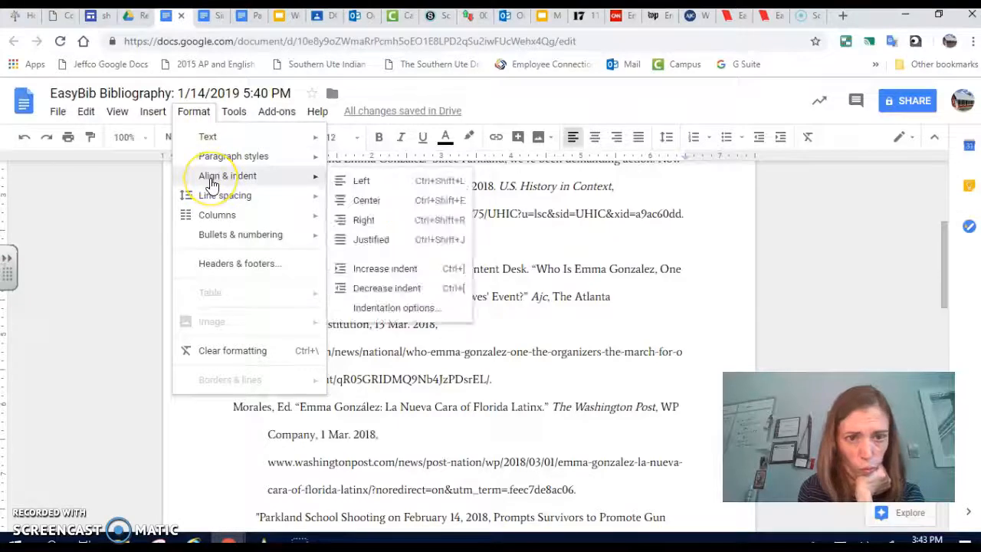
{"action": "left_click", "coordinate": [389, 309]}
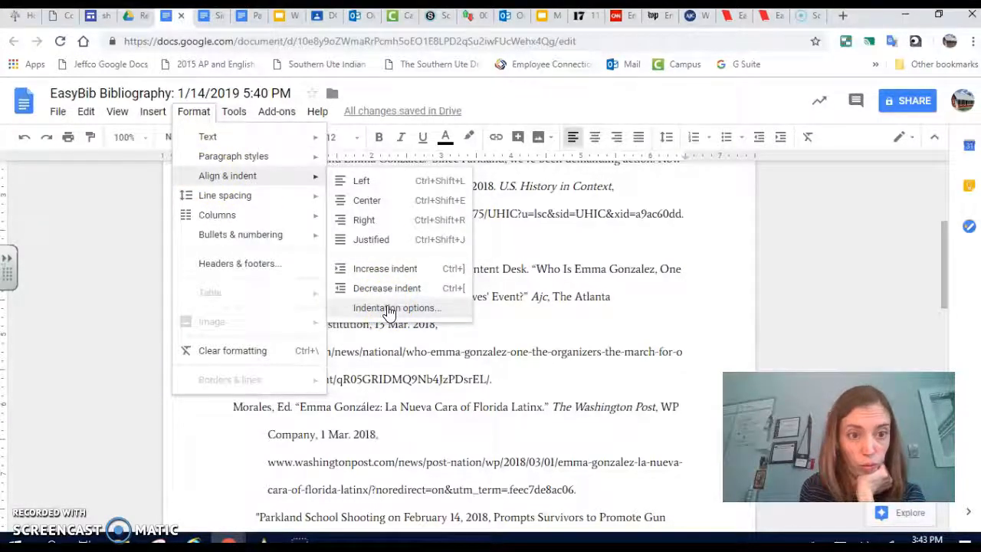
{"action": "left_click", "coordinate": [389, 309]}
{"action": "left_click", "coordinate": [492, 403]}
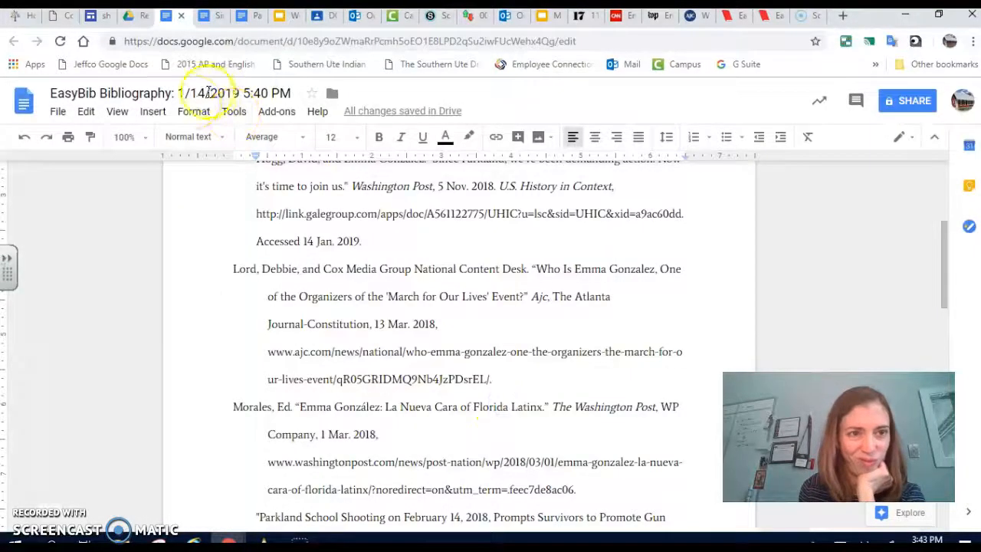
{"action": "left_click", "coordinate": [194, 112]}
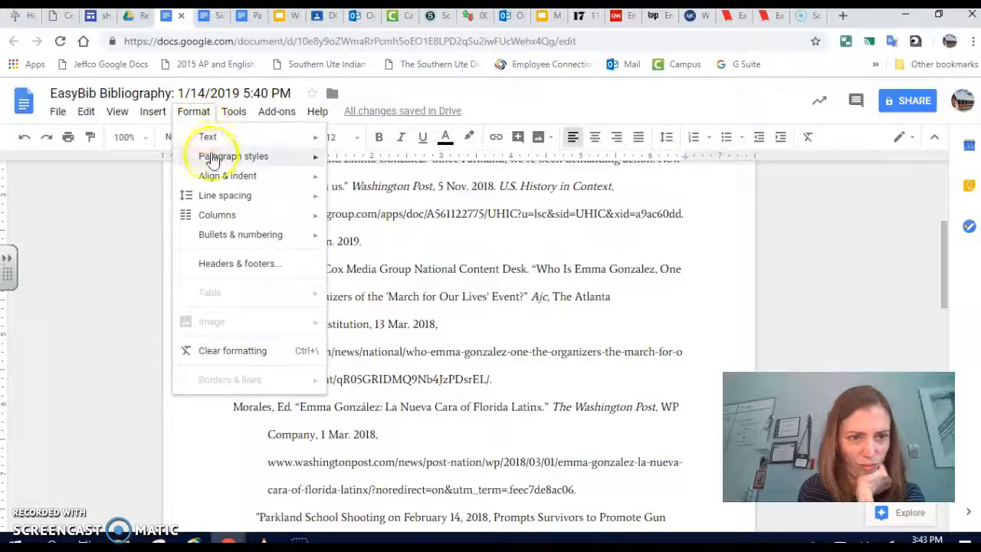
{"action": "mouse_move", "coordinate": [213, 164]}
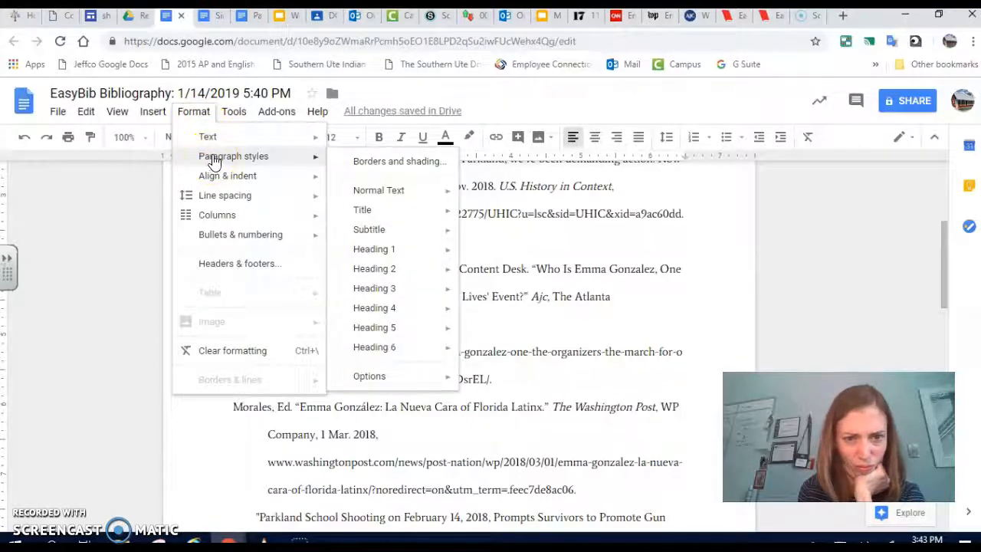
{"action": "left_click", "coordinate": [369, 377]}
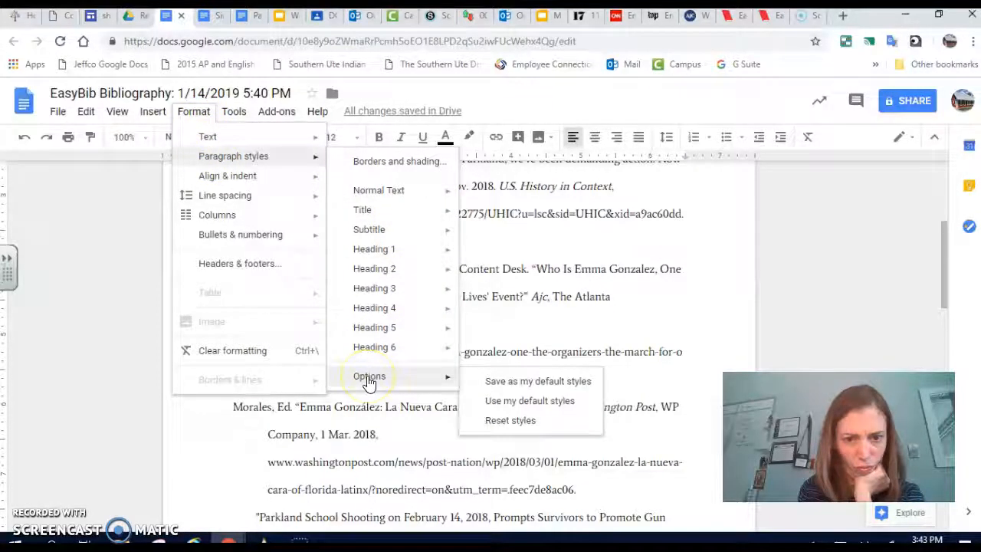
{"action": "left_click", "coordinate": [248, 178]}
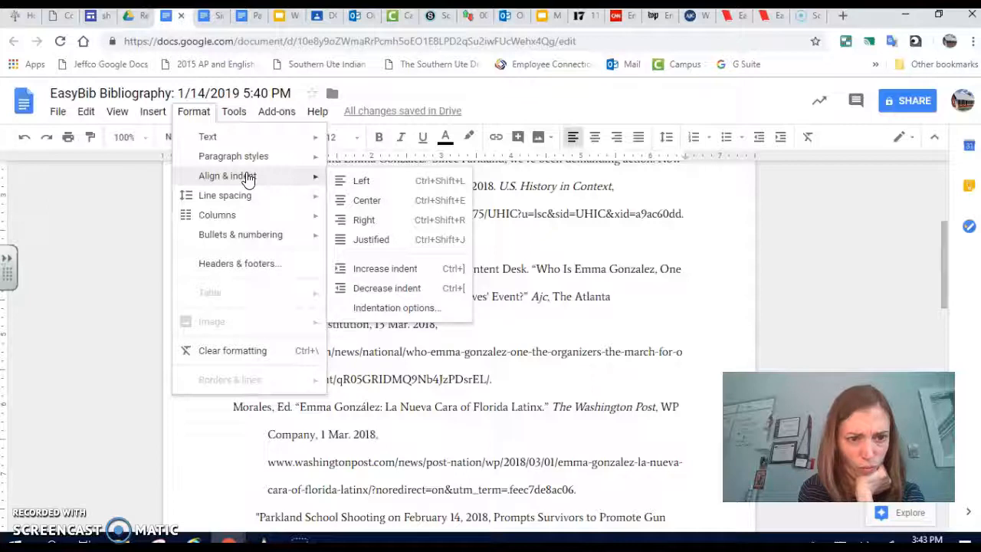
{"action": "left_click", "coordinate": [234, 111]}
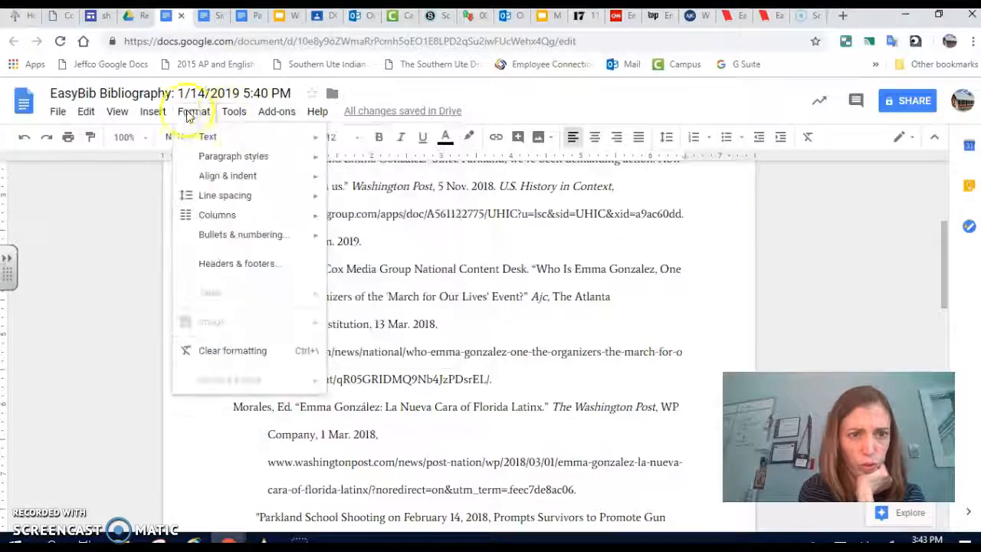
{"action": "mouse_move", "coordinate": [153, 113]}
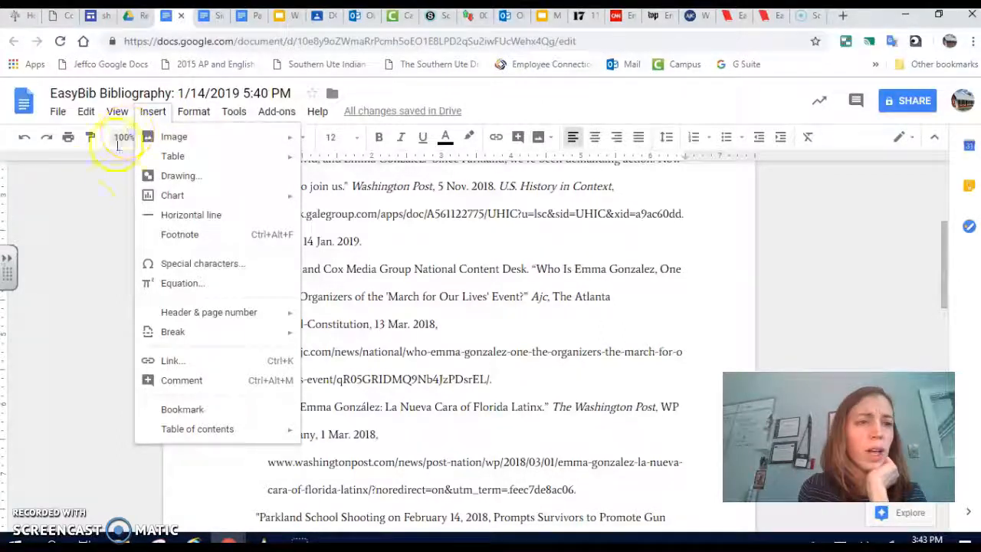
{"action": "left_click", "coordinate": [88, 212]}
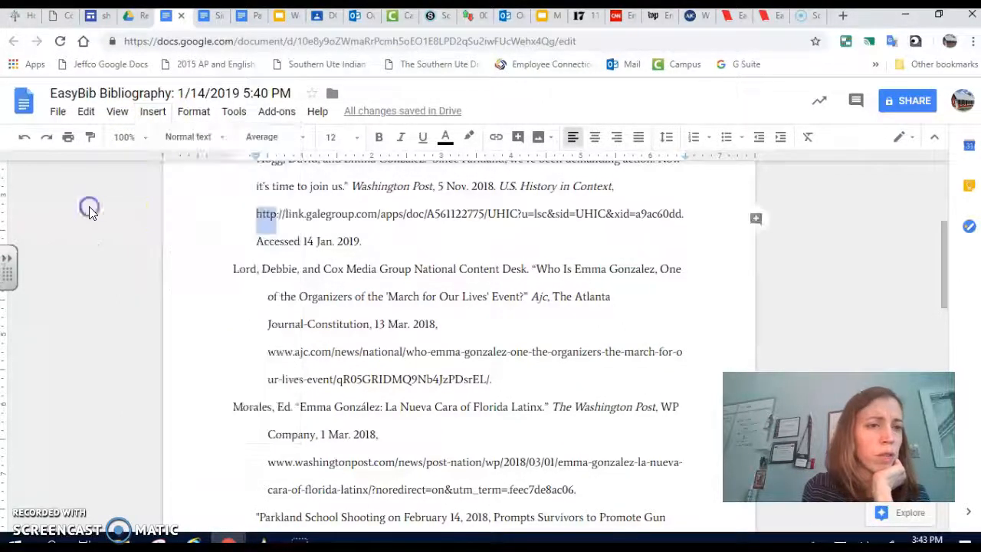
{"action": "left_click", "coordinate": [252, 213]}
{"action": "scroll", "coordinate": [337, 292], "scroll_direction": "up", "scroll_amount": 2}
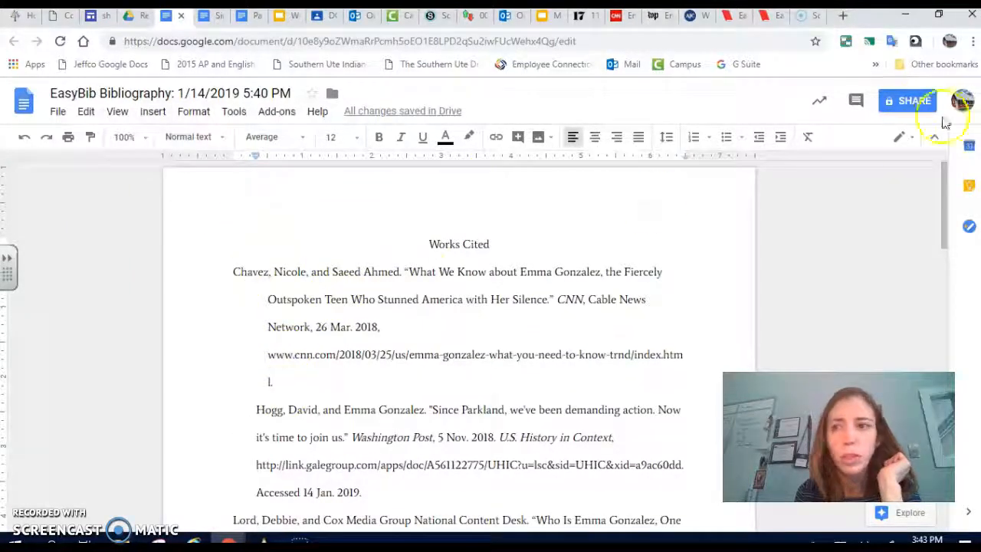
Turn on link sharing for the bibliography document so anyone with the link can view it, and copy the shareable link.
{"action": "left_click", "coordinate": [907, 100]}
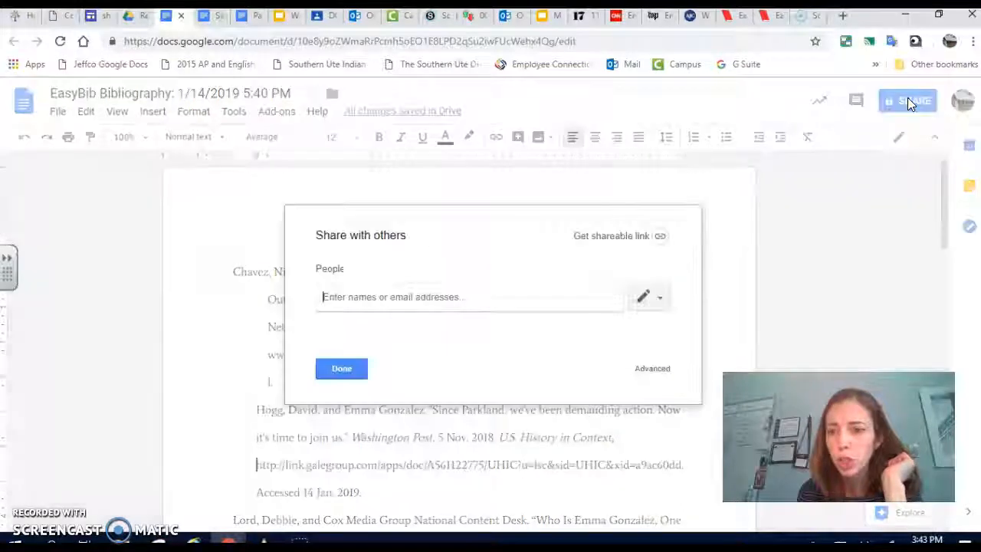
{"action": "left_click", "coordinate": [628, 242]}
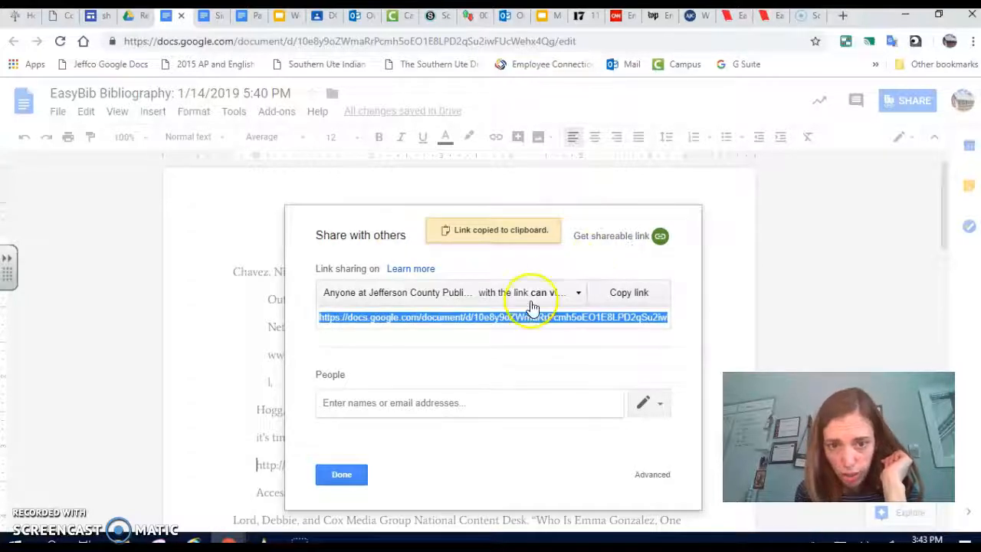
{"action": "left_click", "coordinate": [528, 295]}
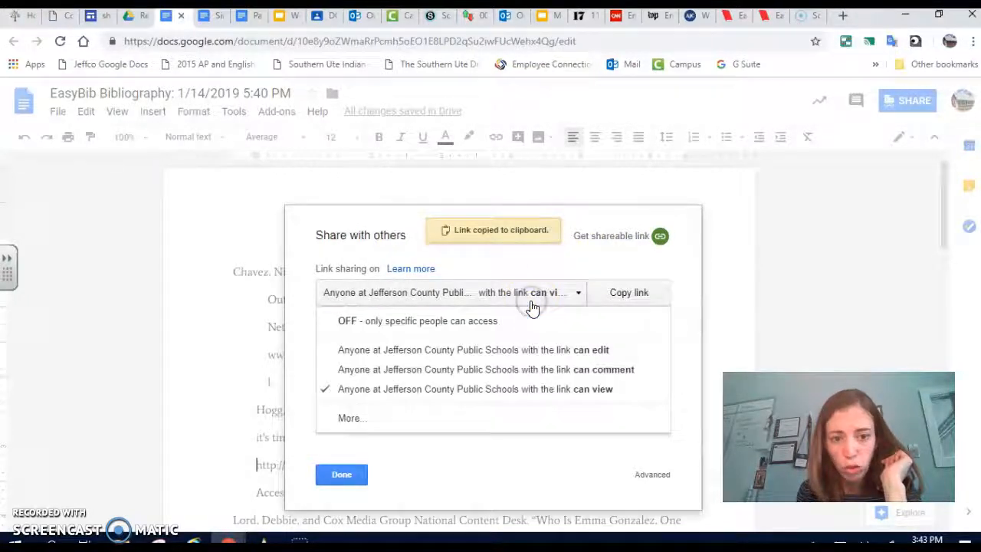
{"action": "left_click", "coordinate": [348, 419]}
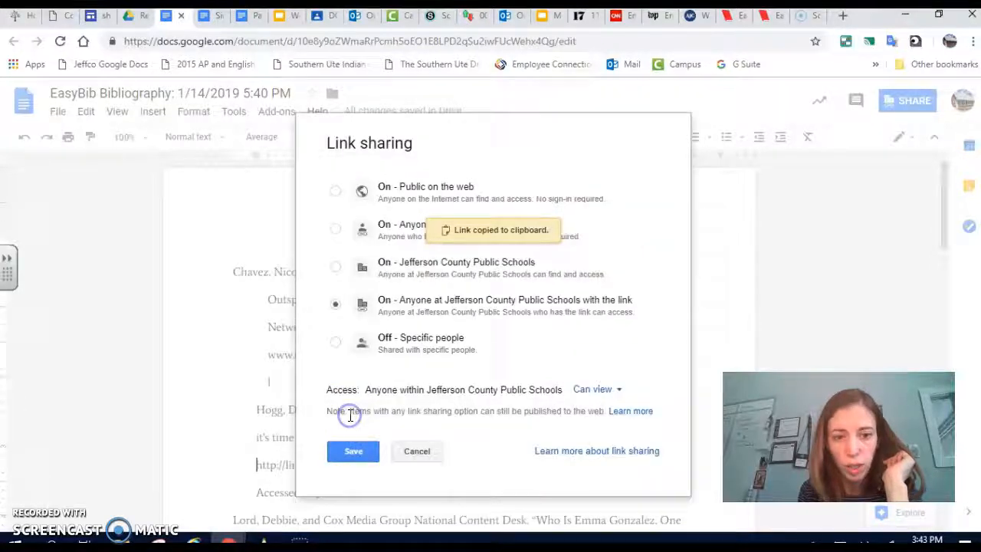
{"action": "left_click", "coordinate": [335, 229]}
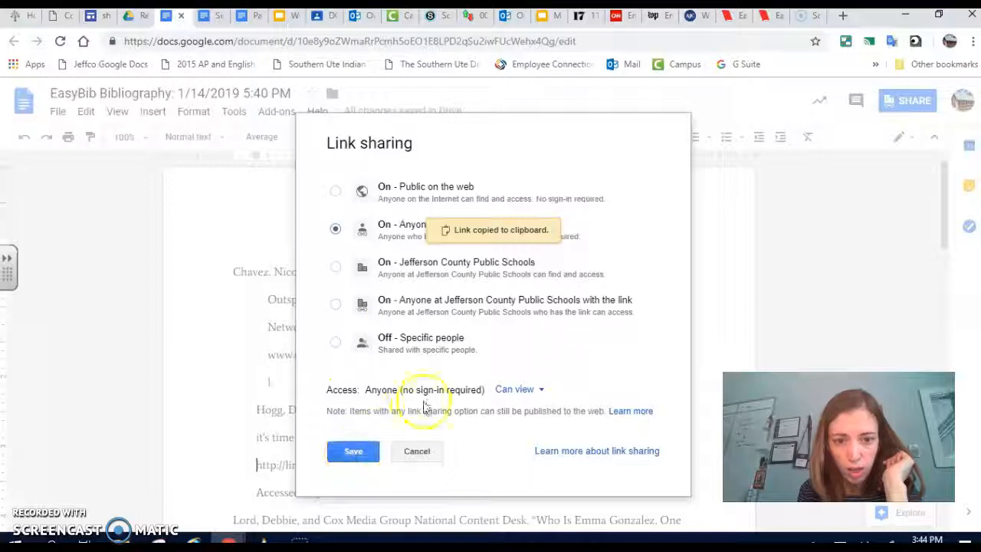
{"action": "left_click", "coordinate": [355, 452]}
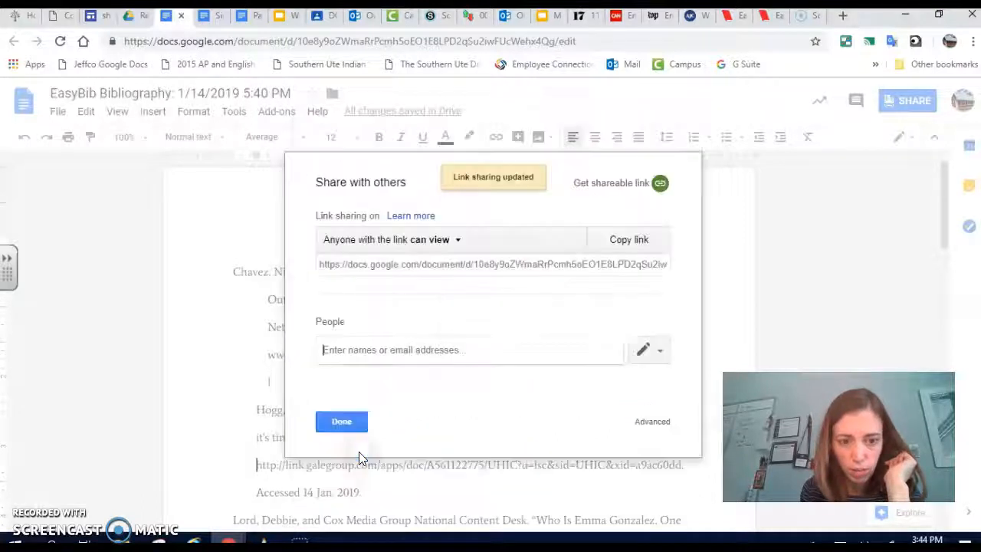
{"action": "left_click", "coordinate": [627, 240]}
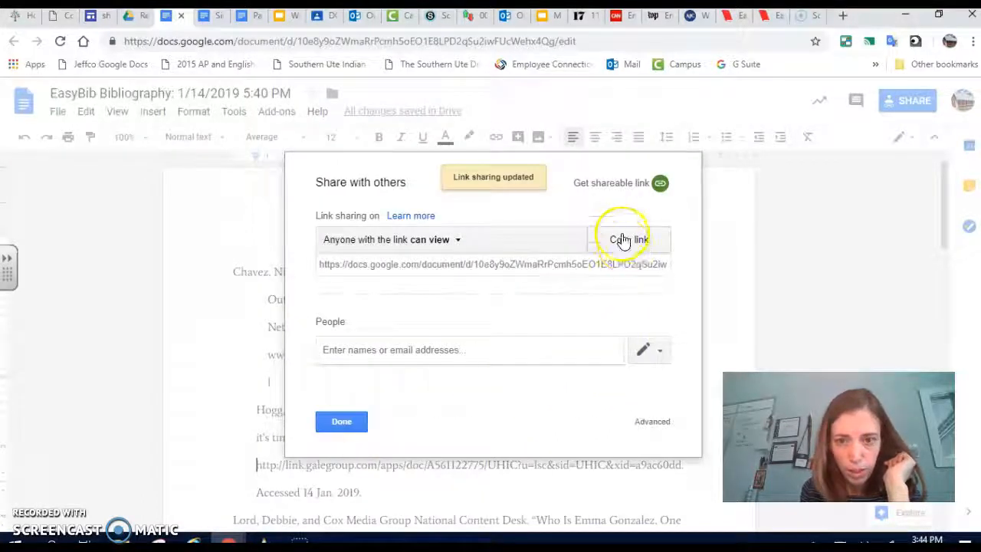
{"action": "left_click", "coordinate": [337, 422]}
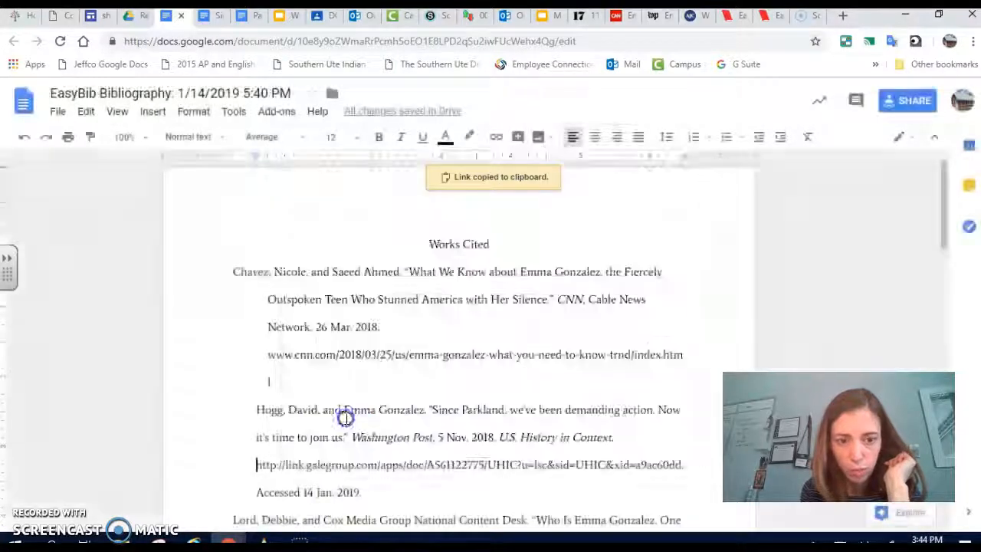
Switch to the "Model: American Activist (Regular)" presentation and add a hyperlink to the "Works Cited" title on slide 6.
{"action": "left_click", "coordinate": [552, 17]}
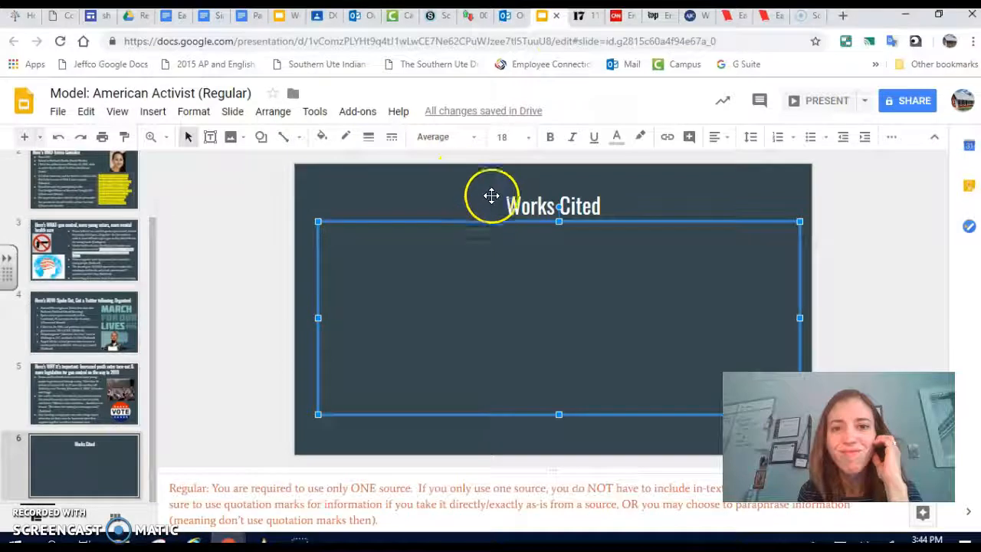
{"action": "left_click_drag", "start_coordinate": [508, 204], "coordinate": [593, 206]}
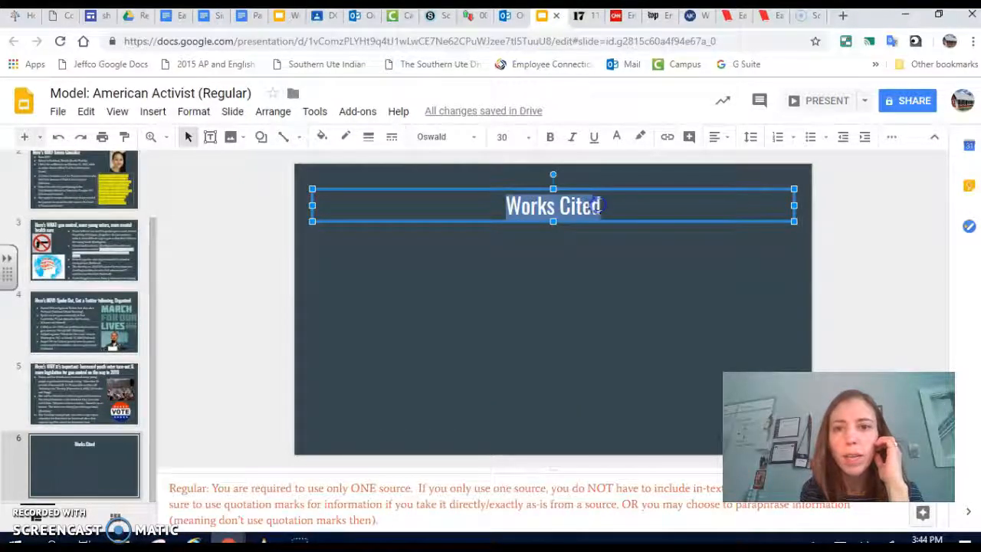
{"action": "left_click", "coordinate": [667, 138]}
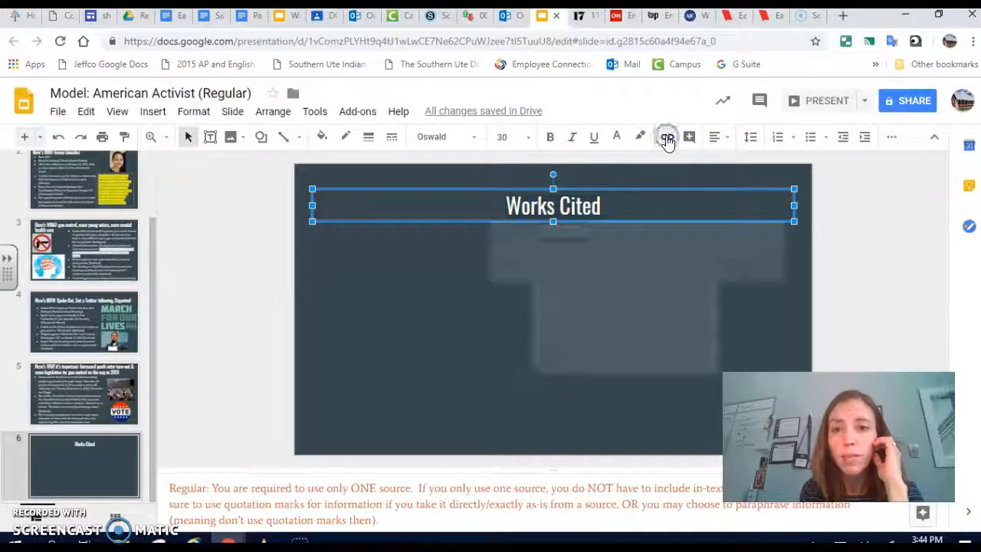